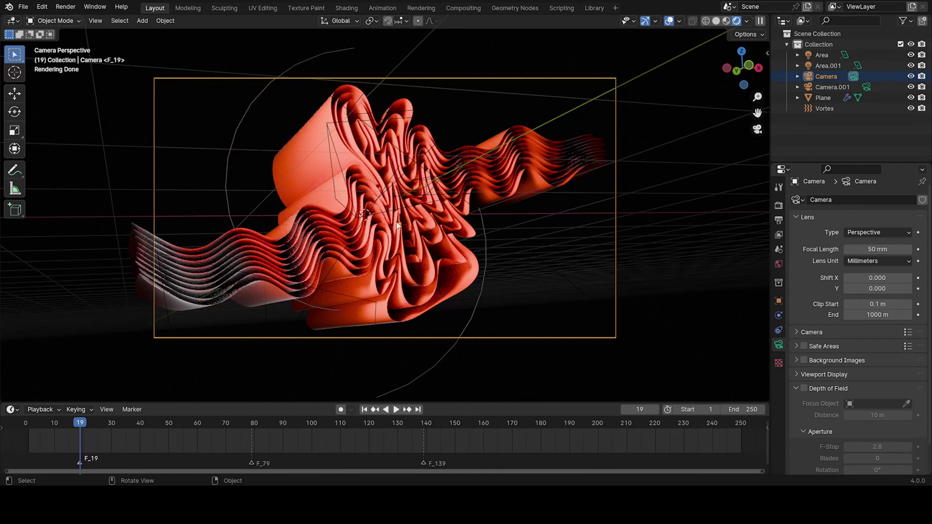
# Create a new General file and choose Don't Save for AbstractCloth.blend.
pyautogui.click(23, 7)
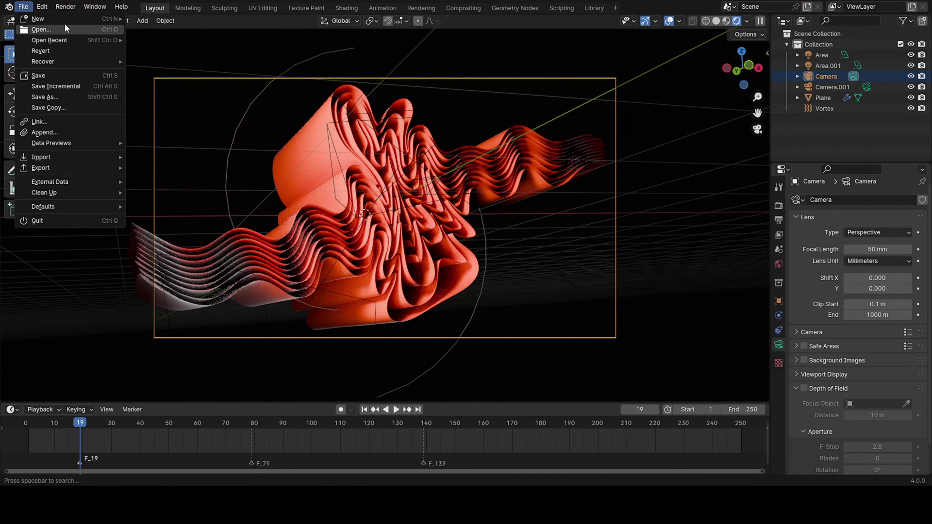
pyautogui.moveTo(63, 20)
pyautogui.click(154, 19)
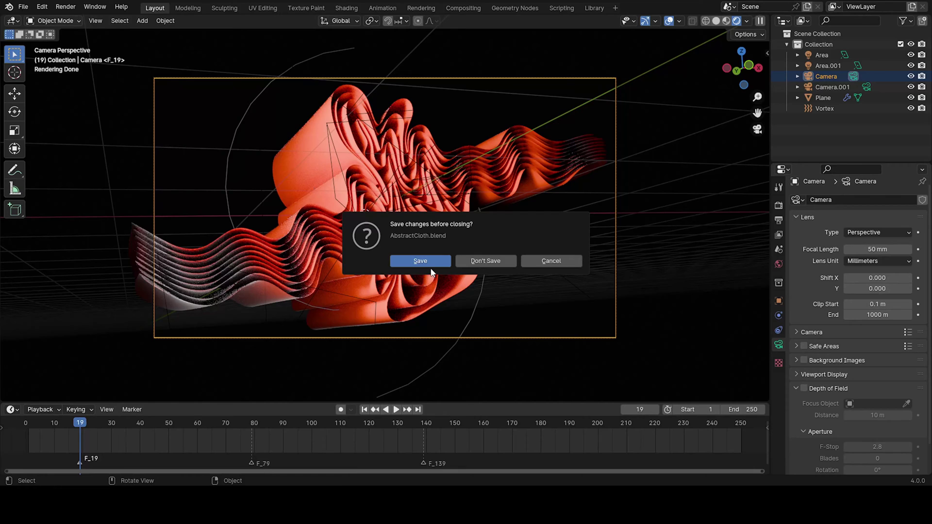
pyautogui.click(475, 262)
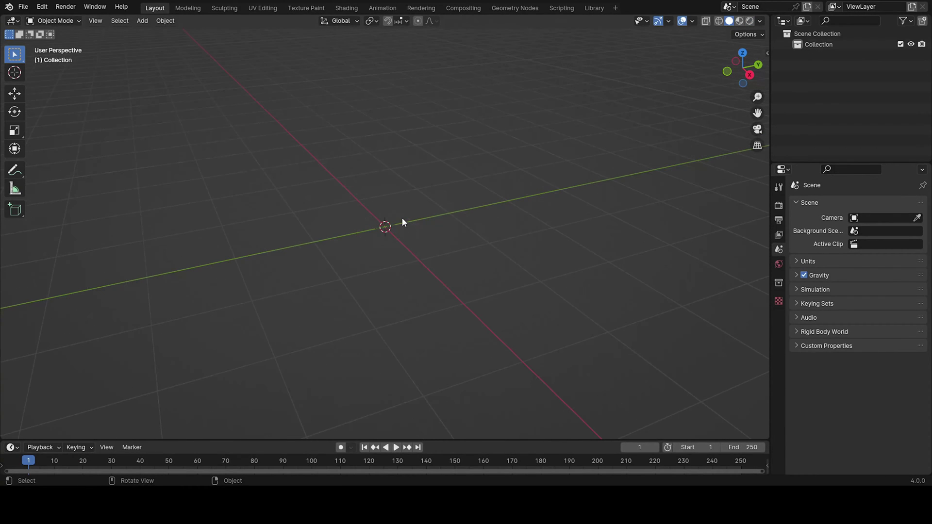
# Add a plane and stretch it 4 times along the X axis.
pyautogui.hotkey('shift', 'a')
pyautogui.moveTo(376, 223)
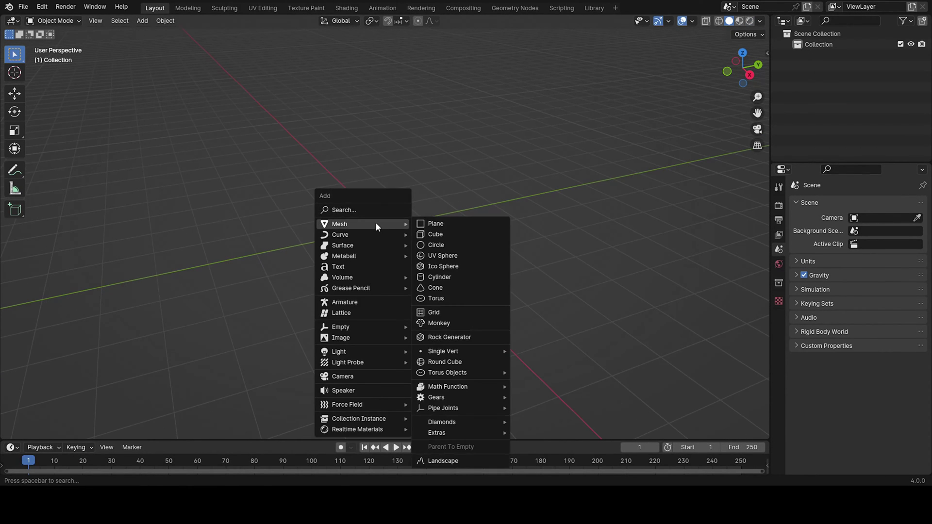
pyautogui.click(433, 226)
pyautogui.moveTo(439, 221); pyautogui.dragTo(514, 228, button='middle')
pyautogui.press('s')
pyautogui.press('x')
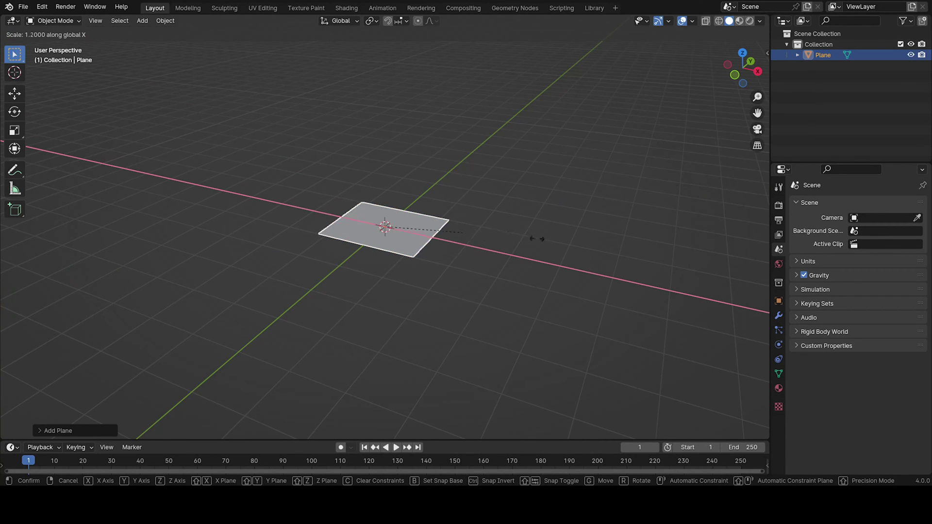
pyautogui.press('4')
pyautogui.press('Return')
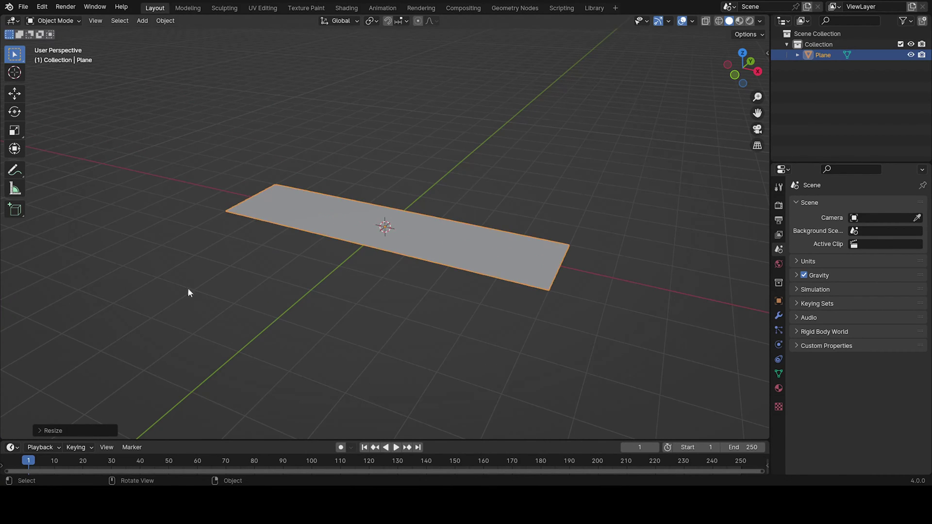
# Stretch the plane about 1.3 times more along X and apply its scale.
pyautogui.moveTo(241, 207); pyautogui.dragTo(445, 249, button='middle')
pyautogui.scroll(-3, 450, 246)
pyautogui.press('s')
pyautogui.press('x')
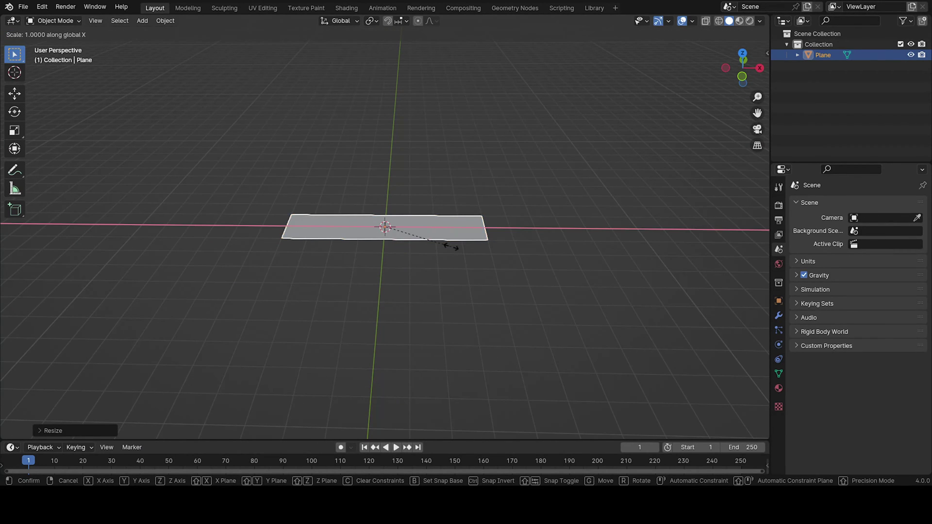
pyautogui.press('Return')
pyautogui.moveTo(471, 247); pyautogui.dragTo(272, 276, button='middle')
pyautogui.hotkey('ctrl', 'a')
pyautogui.click(427, 248)
pyautogui.click(48, 432)
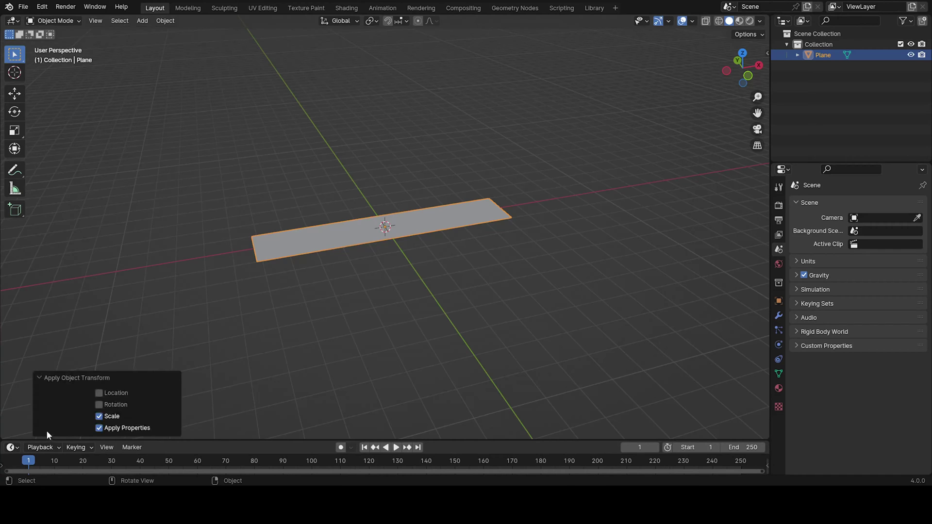
# Add an Array modifier to the strip in Modifier properties.
pyautogui.click(55, 377)
pyautogui.scroll(3, 533, 291)
pyautogui.click(779, 316)
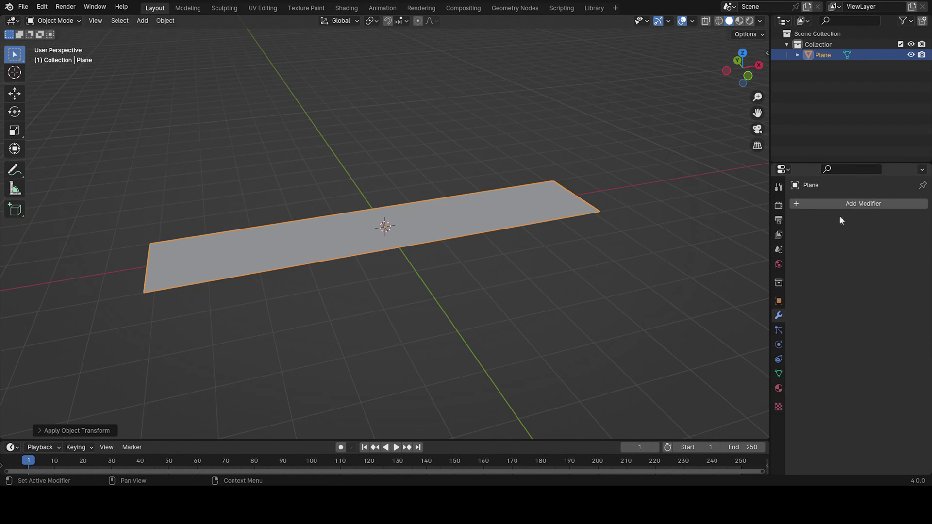
pyautogui.click(842, 208)
pyautogui.click(841, 206)
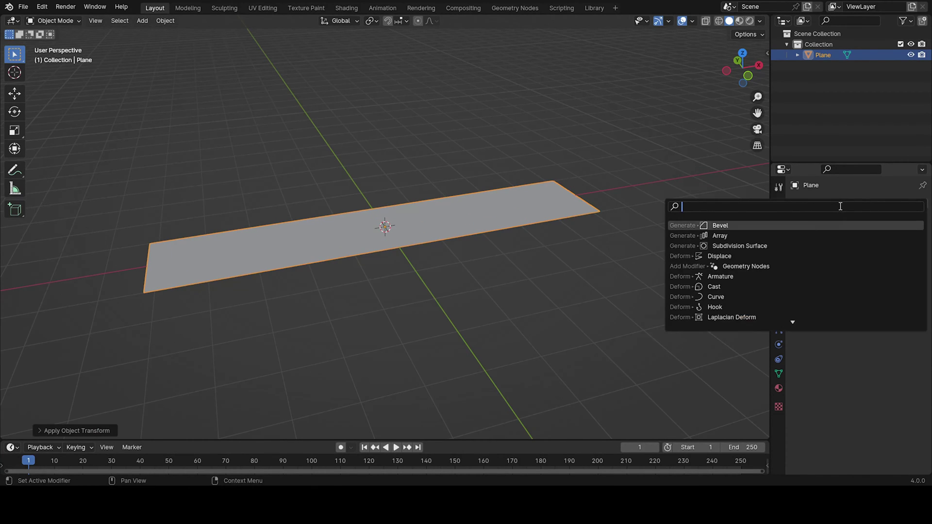
pyautogui.click(801, 236)
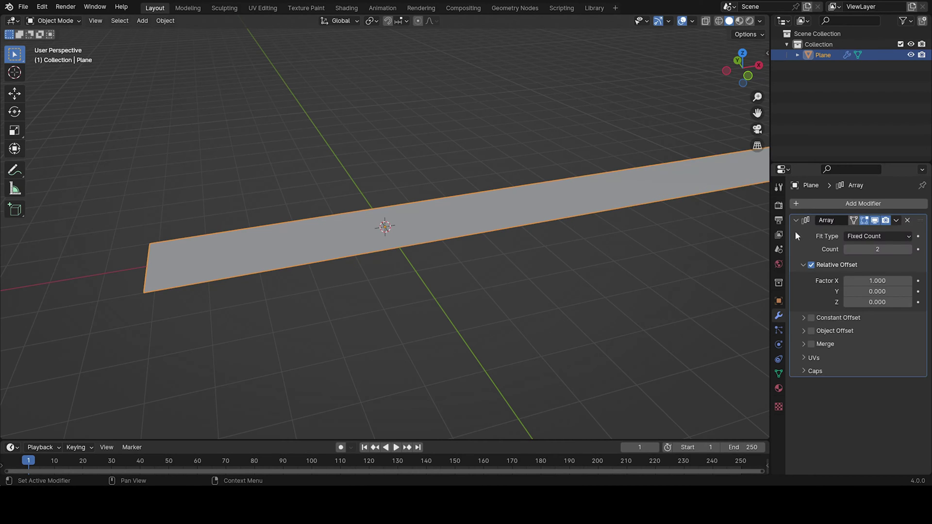
pyautogui.moveTo(795, 232)
pyautogui.mouseDown(button='middle')
pyautogui.moveTo(561, 225)
pyautogui.moveTo(806, 239)
pyautogui.mouseUp(button='middle')
# Keep the array count at 2 and set Relative Offset X to 0, leaving Z at 0.
pyautogui.click(845, 249)
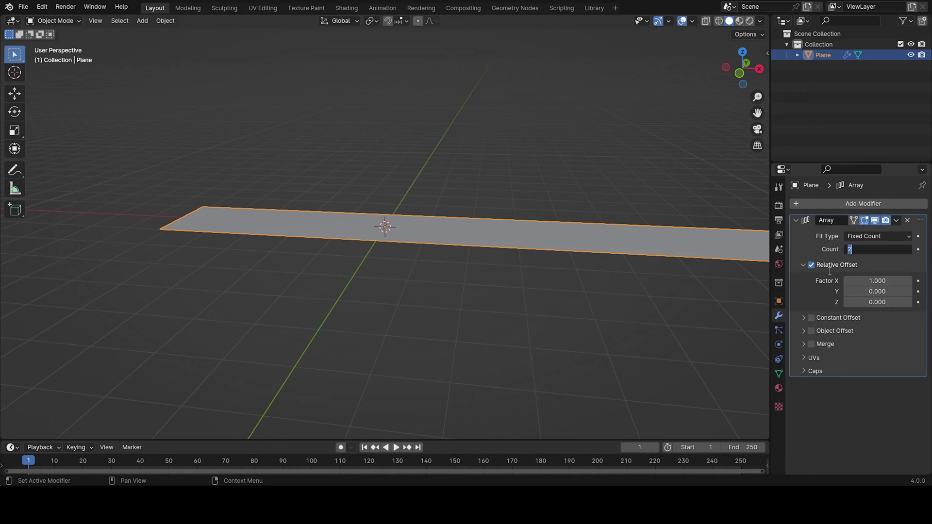
pyautogui.press('Return')
pyautogui.click(862, 281)
pyautogui.write('0')
pyautogui.press('Return')
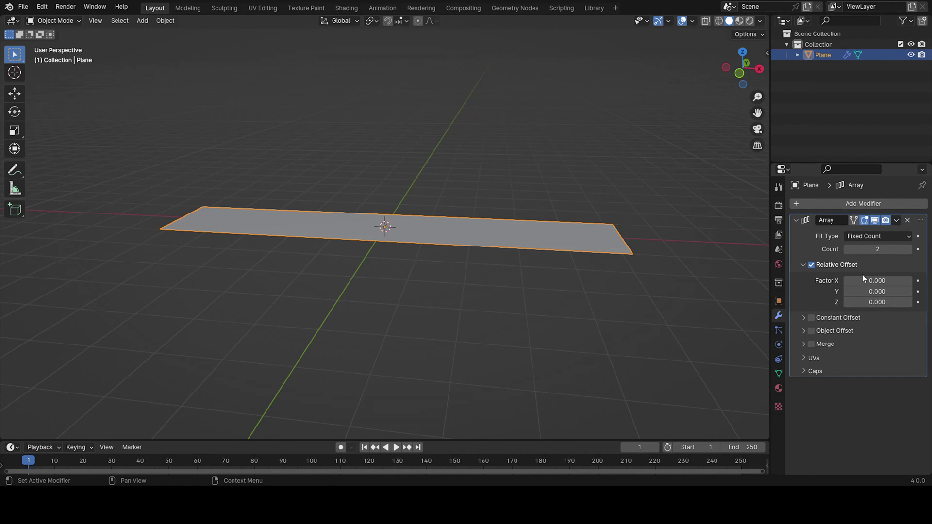
pyautogui.moveTo(869, 302); pyautogui.dragTo(920, 302)
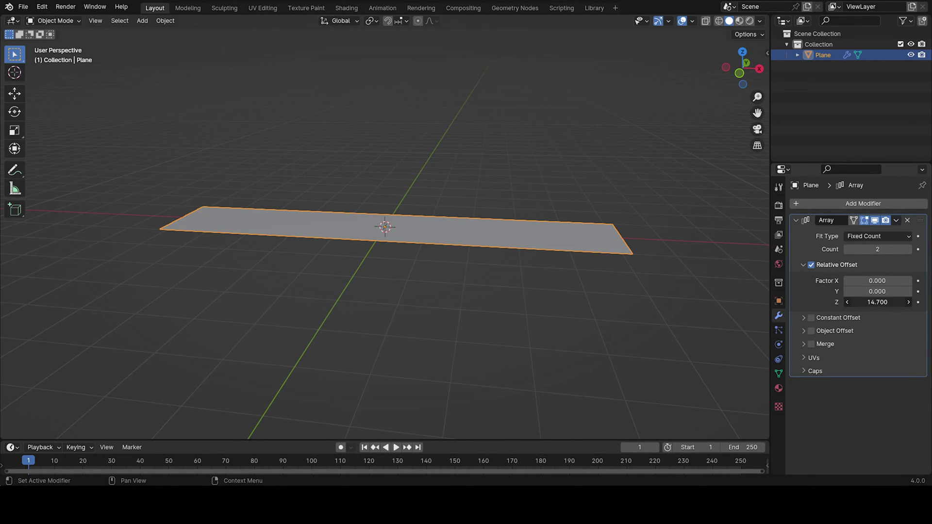
pyautogui.press('Escape')
pyautogui.moveTo(635, 252); pyautogui.dragTo(437, 225, button='middle')
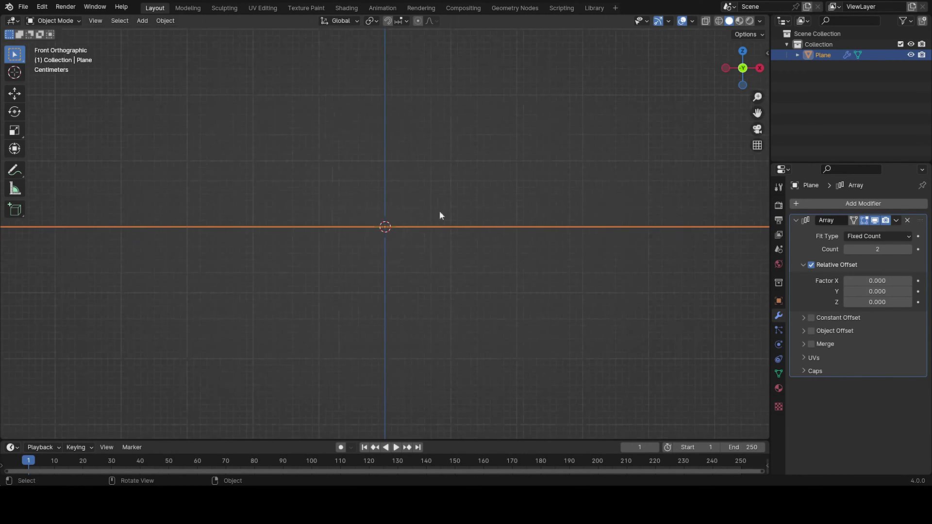
pyautogui.click(440, 215)
pyautogui.click(438, 226)
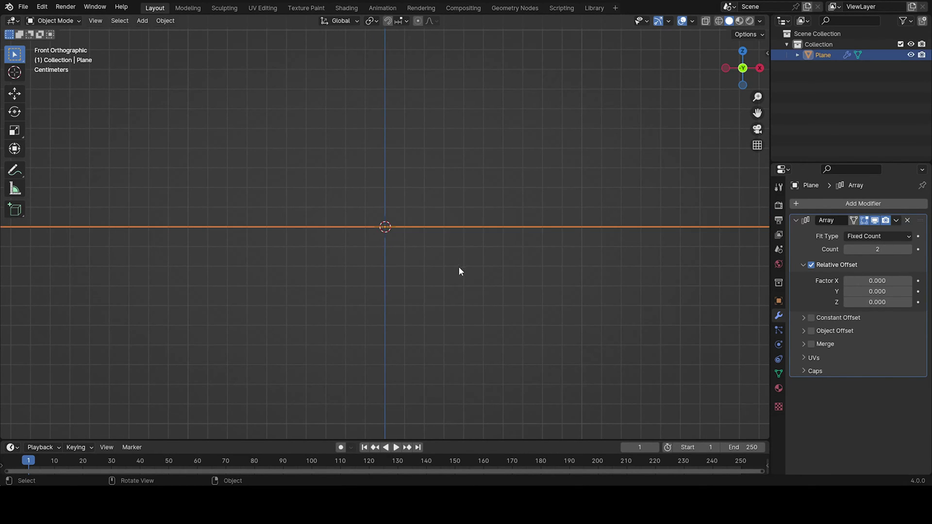
pyautogui.moveTo(449, 223); pyautogui.dragTo(552, 249, button='middle')
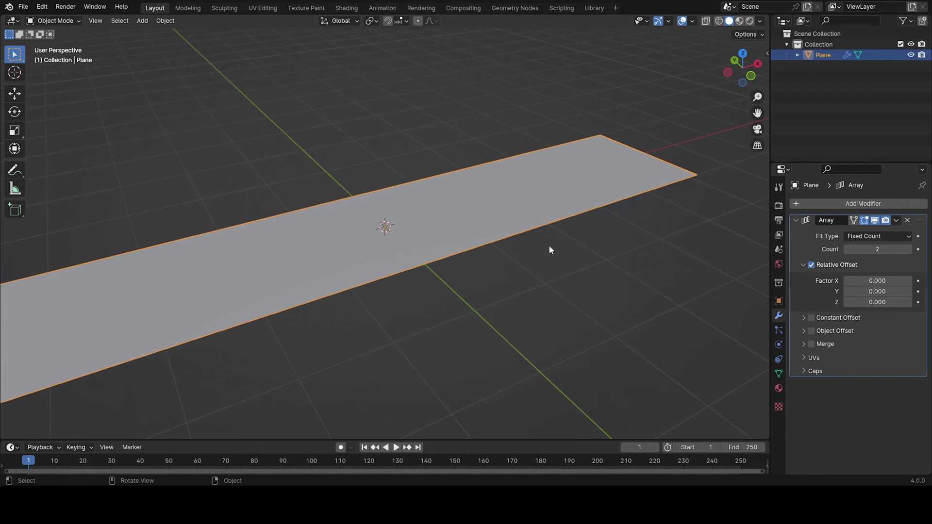
# Switch the Array modifier from Relative Offset to Object Offset.
pyautogui.click(796, 222)
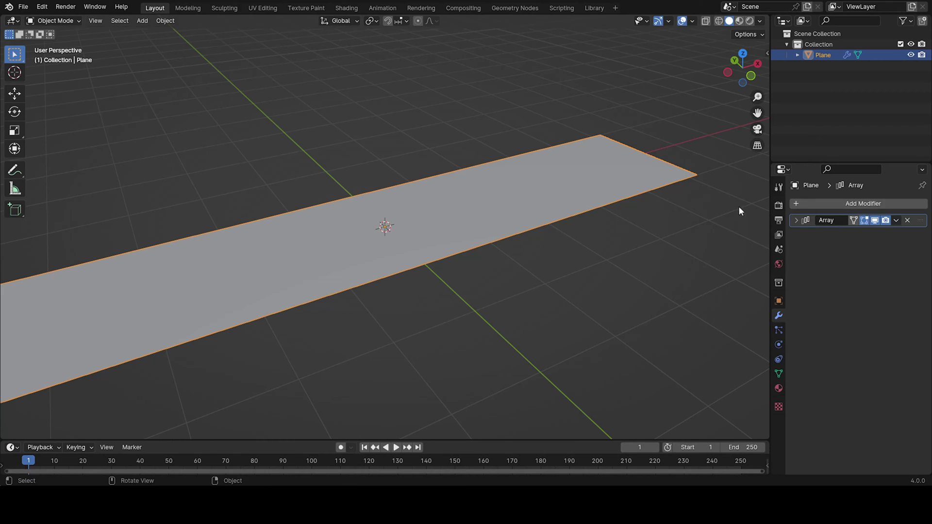
pyautogui.click(801, 204)
pyautogui.click(796, 221)
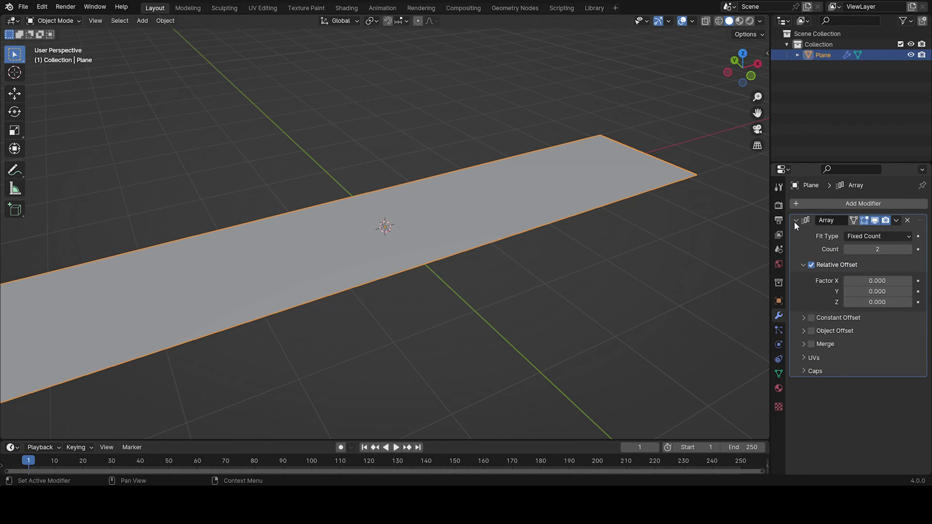
pyautogui.click(811, 331)
pyautogui.click(811, 265)
pyautogui.click(804, 265)
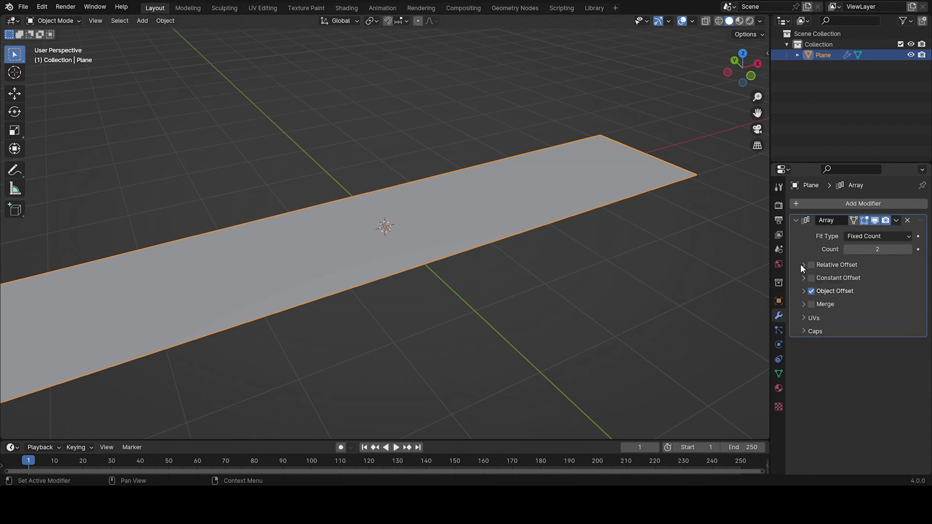
pyautogui.click(803, 291)
pyautogui.scroll(-4, 615, 243)
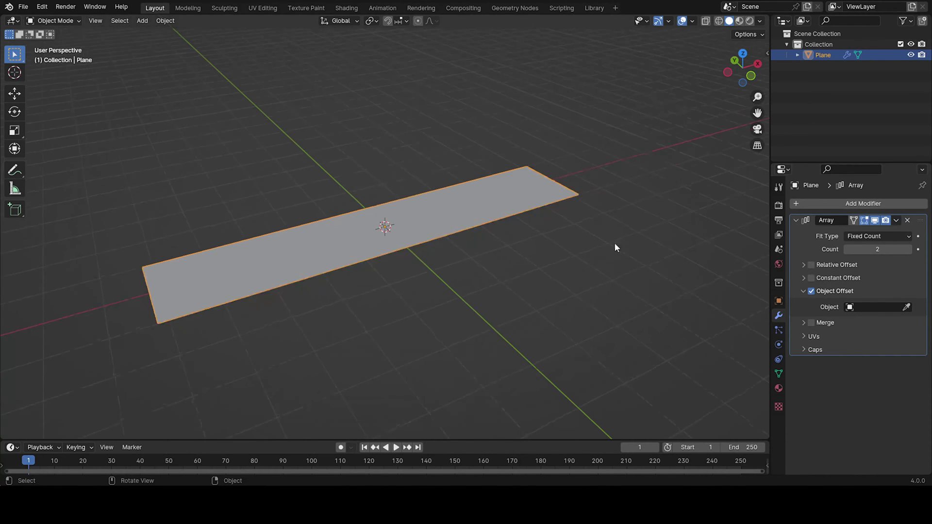
pyautogui.moveTo(615, 243); pyautogui.dragTo(515, 199, button='middle')
# Add a Plain Axes Empty at the origin and set it as the array's offset object.
pyautogui.hotkey('shift', 'a')
pyautogui.click(462, 170)
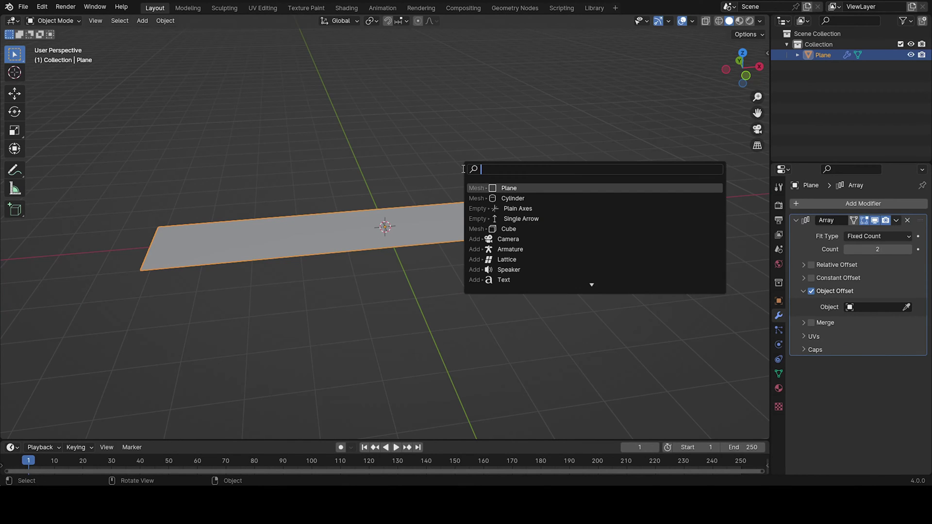
pyautogui.write('em')
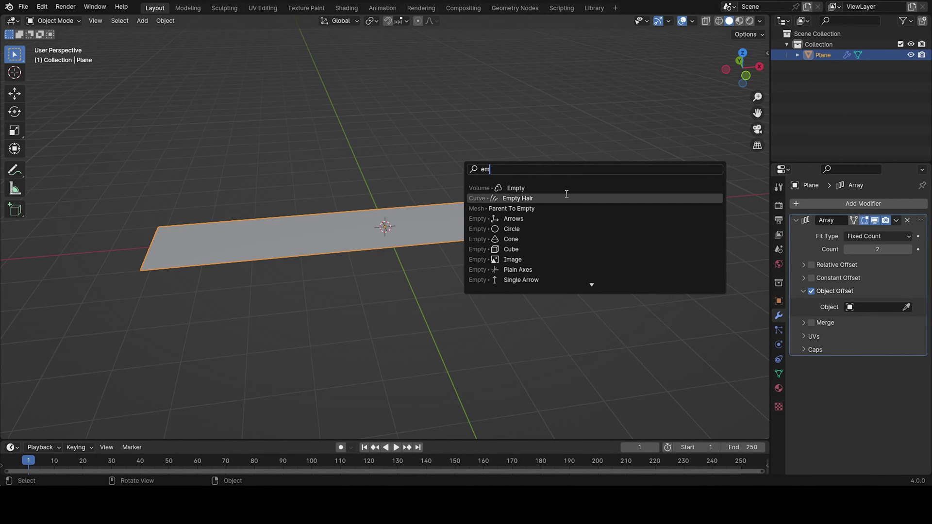
pyautogui.click(527, 269)
pyautogui.moveTo(523, 271); pyautogui.dragTo(490, 225, button='middle')
pyautogui.click(490, 225)
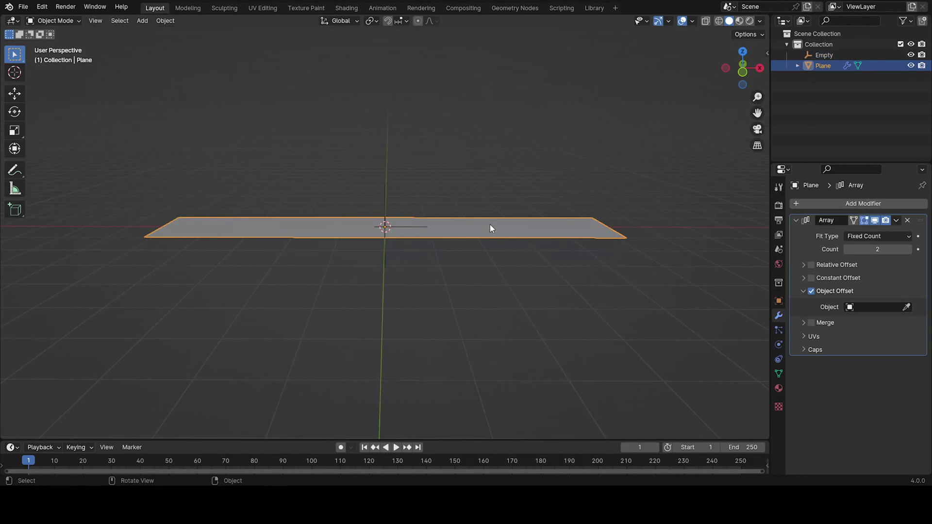
pyautogui.click(906, 307)
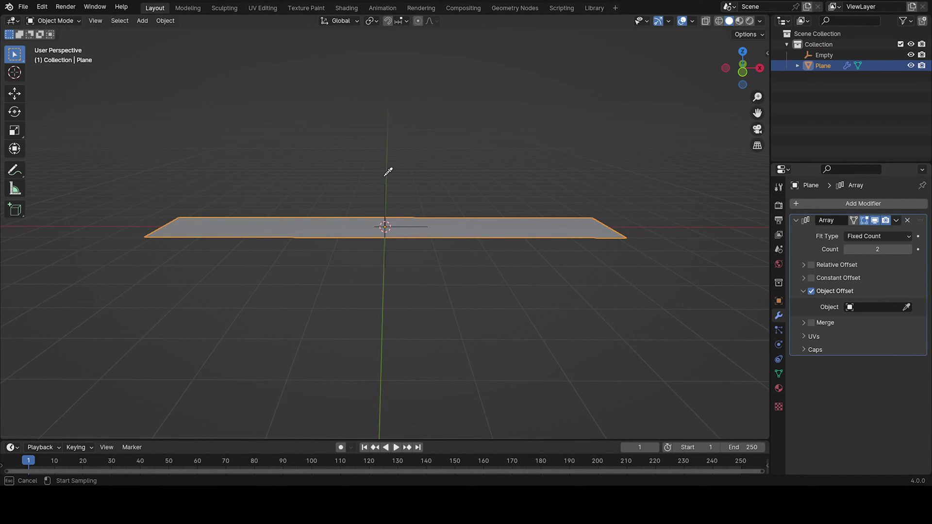
pyautogui.click(388, 171)
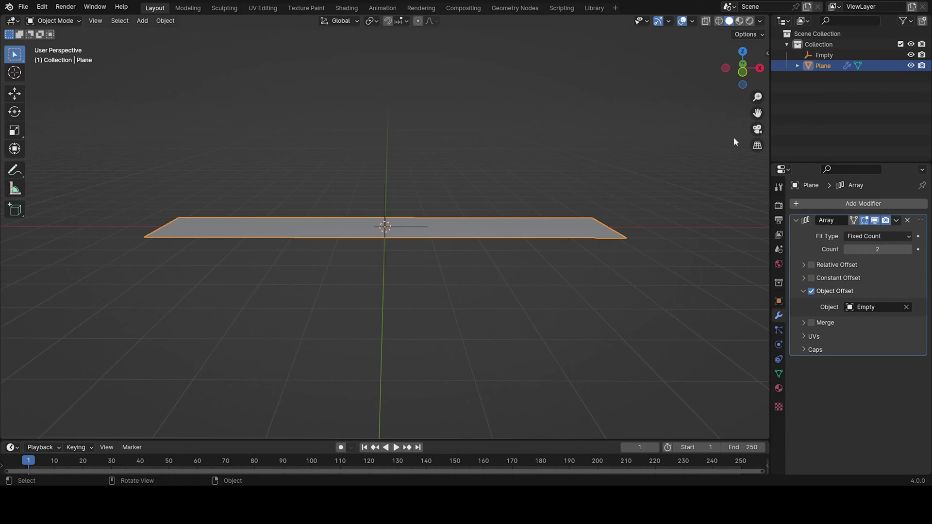
# Rename the Empty to 'Array'.
pyautogui.click(824, 56)
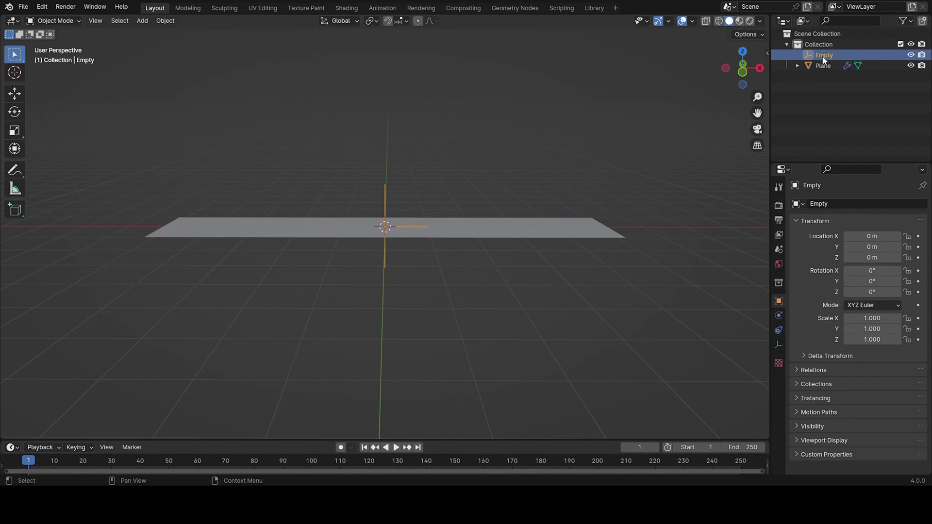
pyautogui.doubleClick(824, 56)
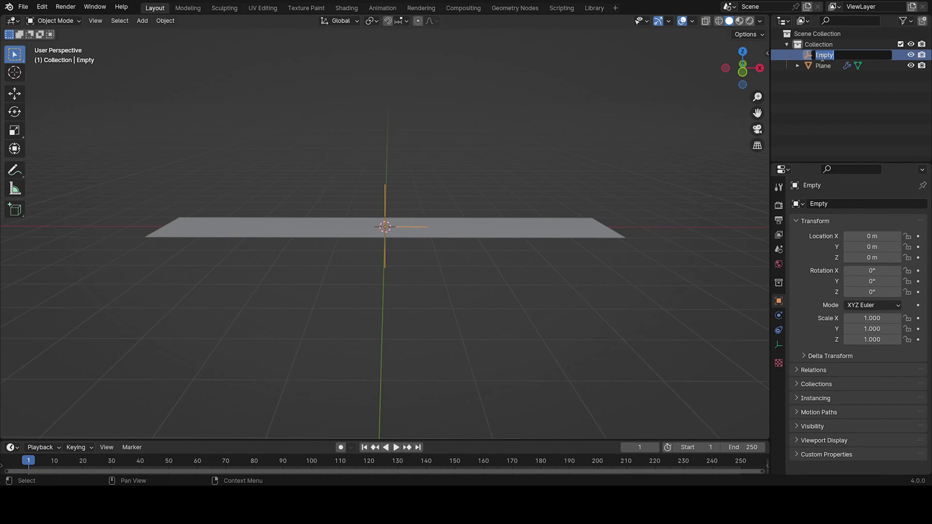
pyautogui.write('Array')
pyautogui.press('Return')
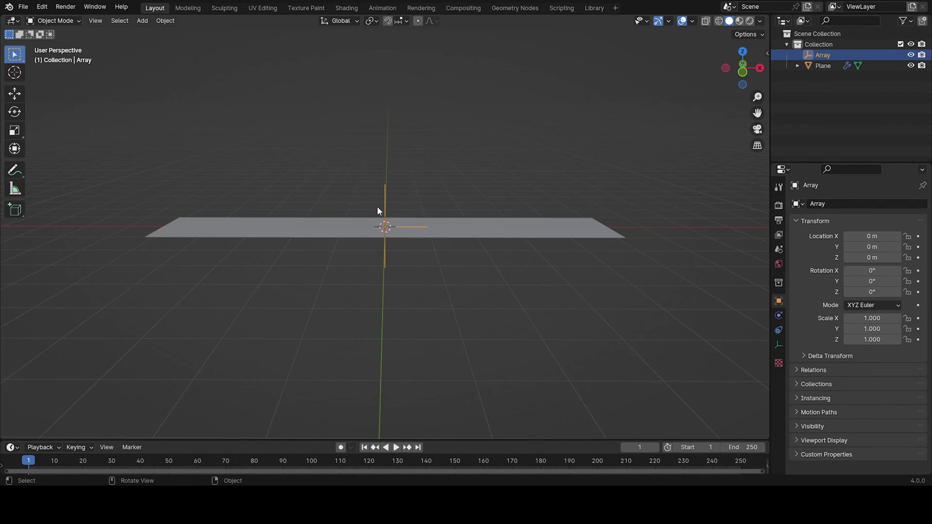
# Raise the Array empty slightly along Z and scale it to 0.995.
pyautogui.press('KP_1')
pyautogui.moveTo(386, 196); pyautogui.dragTo(380, 211, button='middle')
pyautogui.press('g')
pyautogui.press('z')
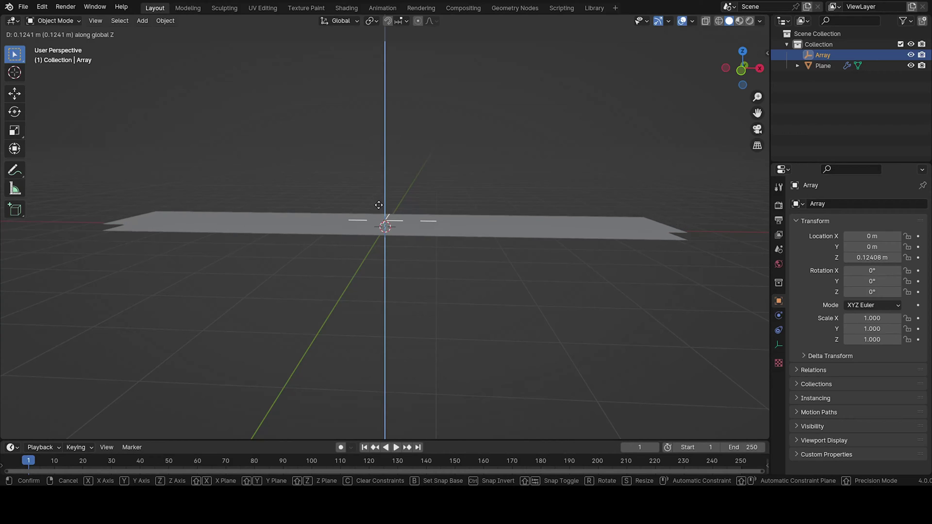
pyautogui.click(370, 250)
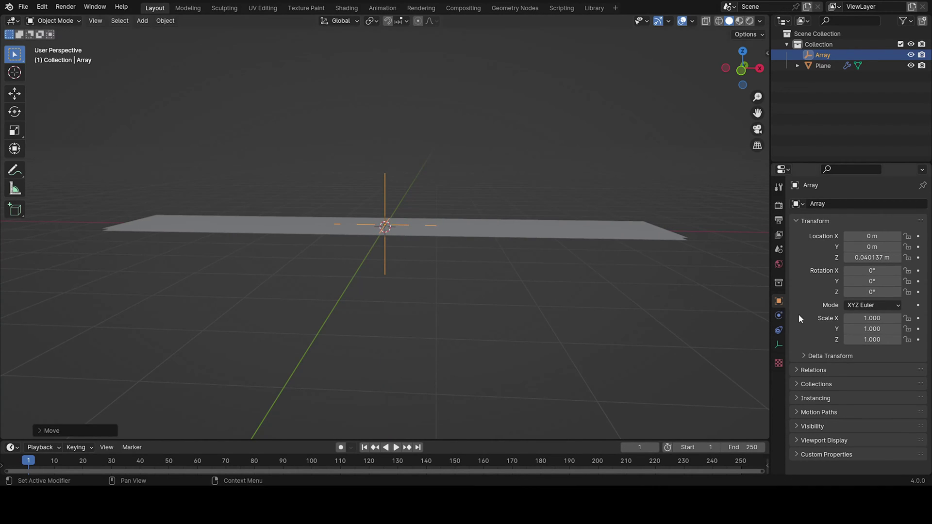
pyautogui.moveTo(643, 227); pyautogui.dragTo(583, 233, button='middle')
pyautogui.press('s')
pyautogui.click(658, 252)
pyautogui.click(779, 344)
# Select the Plane and raise its Array modifier count to 10.
pyautogui.click(595, 268)
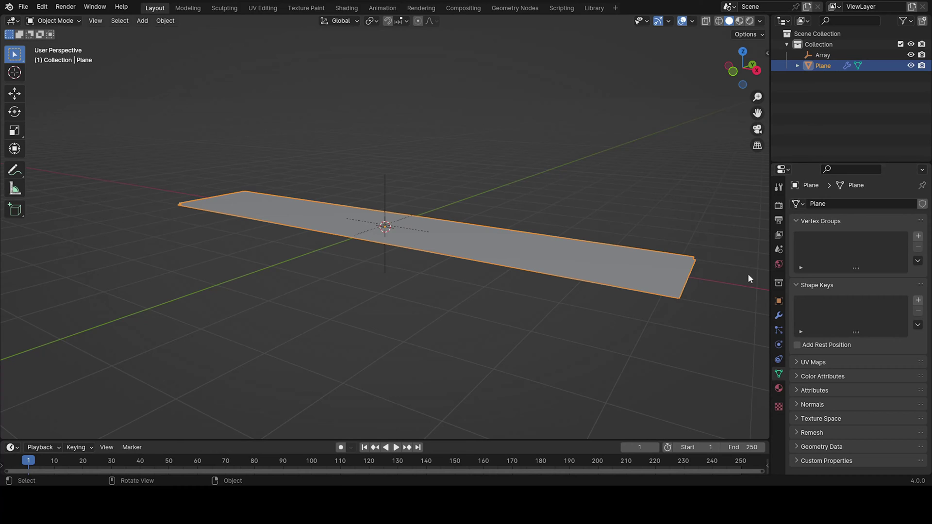
pyautogui.click(778, 315)
pyautogui.click(910, 250)
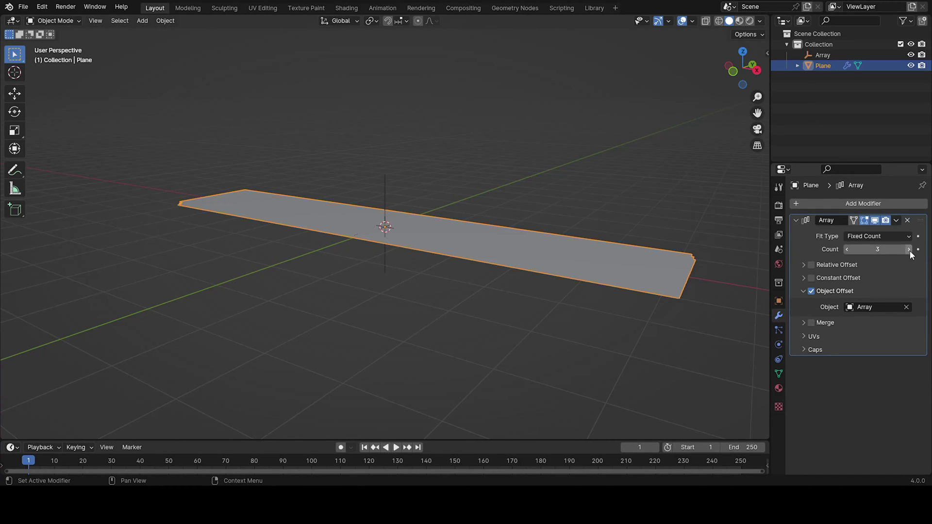
pyautogui.click(910, 251)
pyautogui.click(910, 250)
pyautogui.click(910, 251)
pyautogui.click(910, 251)
pyautogui.click(910, 251)
pyautogui.click(910, 250)
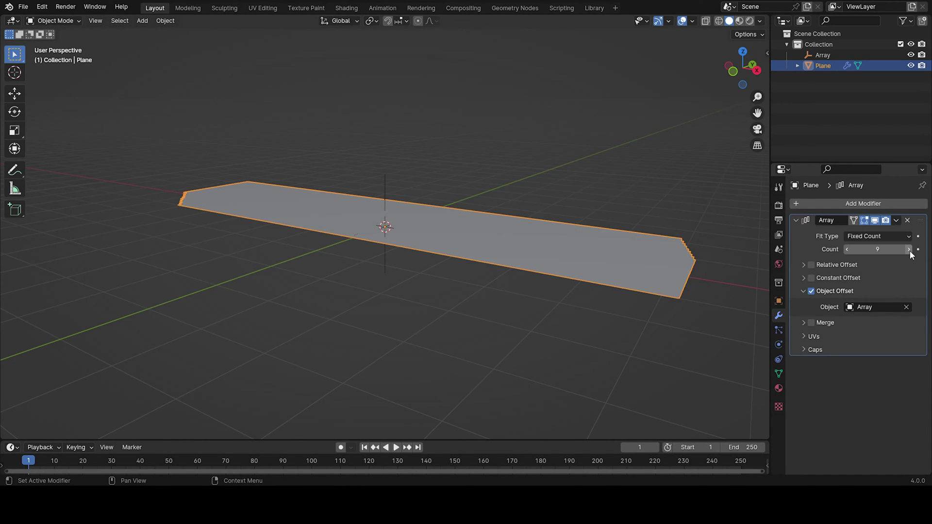
pyautogui.click(910, 251)
pyautogui.moveTo(599, 247); pyautogui.dragTo(600, 197, button='middle')
pyautogui.moveTo(529, 199)
pyautogui.mouseDown(button='middle')
pyautogui.moveTo(545, 244)
pyautogui.moveTo(573, 267)
pyautogui.moveTo(597, 228)
pyautogui.moveTo(538, 203)
pyautogui.mouseUp(button='middle')
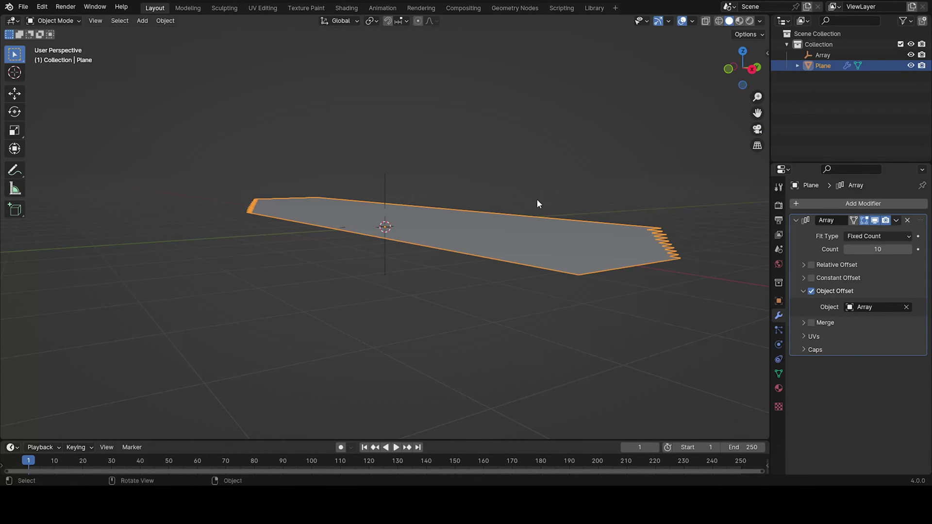
# Enable viewport Cavity shading, type Both, with World Space ridge and valley at 2.500.
pyautogui.click(760, 21)
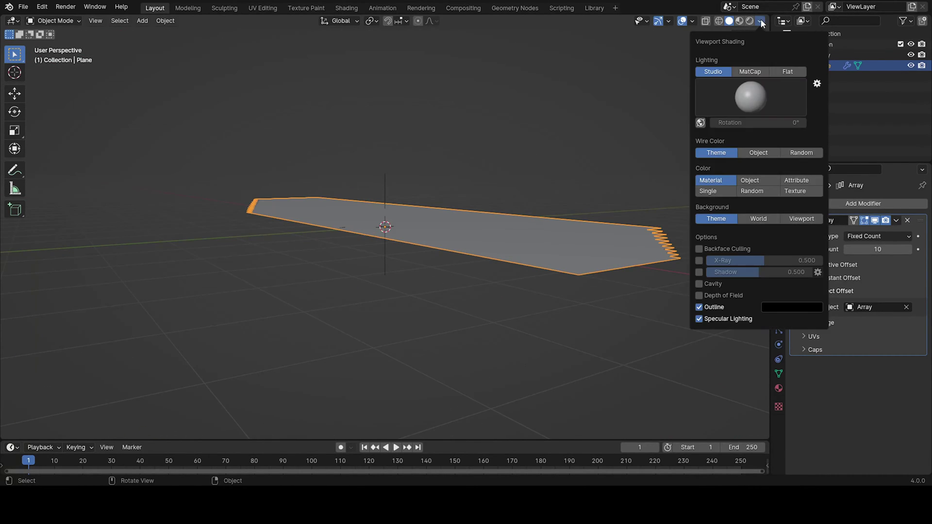
pyautogui.click(700, 283)
pyautogui.click(779, 286)
pyautogui.click(796, 310)
pyautogui.moveTo(726, 307); pyautogui.dragTo(811, 307)
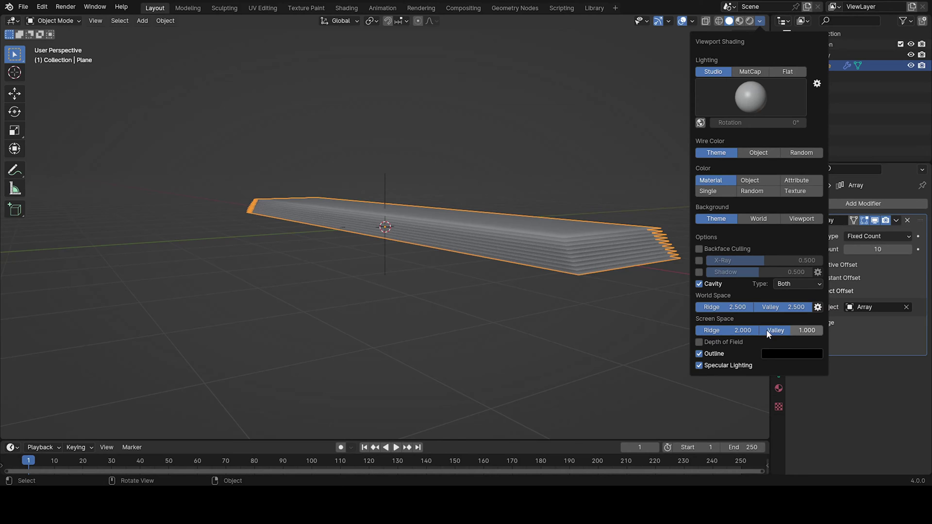
pyautogui.moveTo(631, 301)
pyautogui.mouseDown(button='middle')
pyautogui.moveTo(549, 315)
pyautogui.moveTo(514, 306)
pyautogui.moveTo(528, 317)
pyautogui.moveTo(598, 307)
pyautogui.mouseUp(button='middle')
pyautogui.moveTo(733, 280); pyautogui.dragTo(718, 257, button='middle')
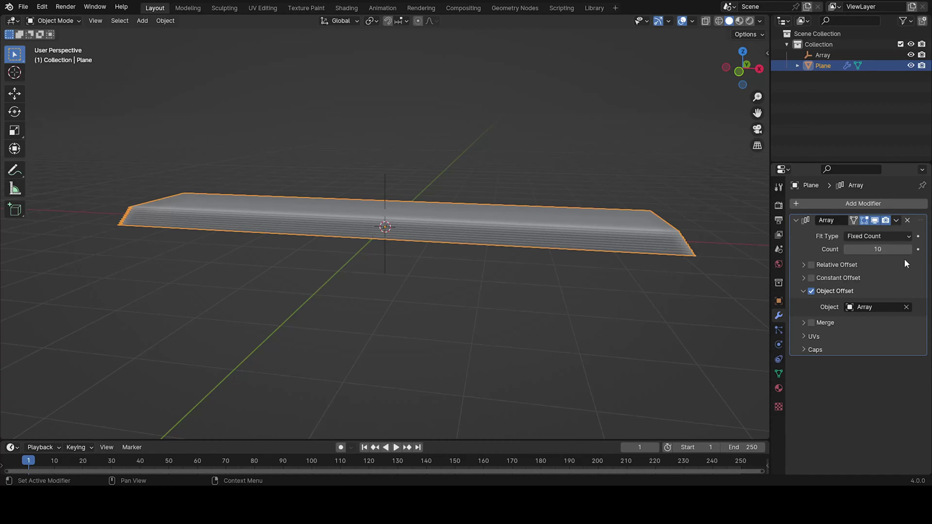
# Try different array counts and settle the Array modifier at 12 copies.
pyautogui.click(909, 250)
pyautogui.click(909, 249)
pyautogui.click(908, 249)
pyautogui.click(909, 249)
pyautogui.click(908, 250)
pyautogui.click(909, 250)
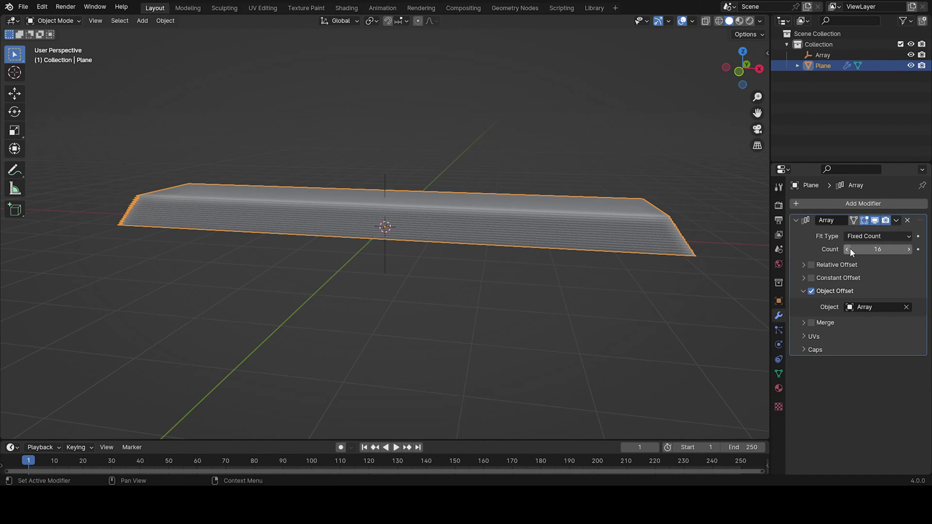
pyautogui.moveTo(849, 248); pyautogui.dragTo(875, 249)
pyautogui.click(874, 249)
pyautogui.press('Return')
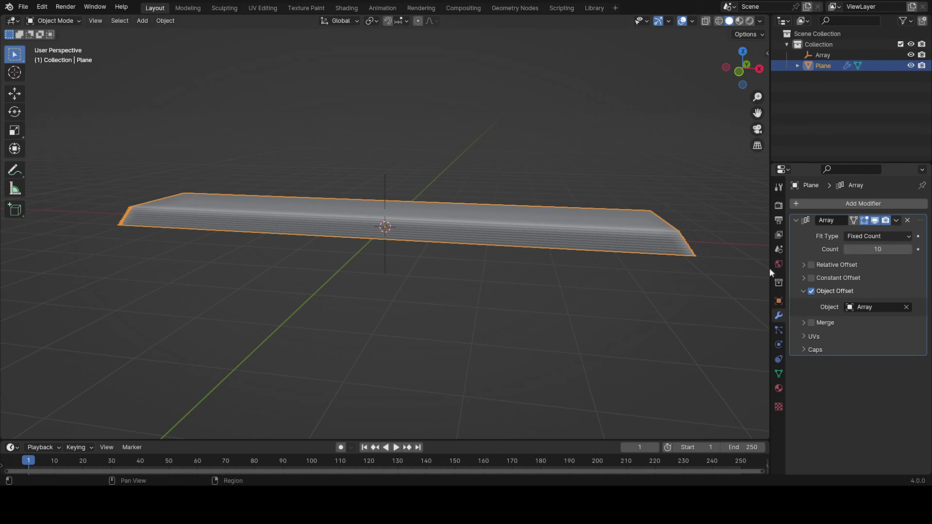
pyautogui.moveTo(769, 267); pyautogui.dragTo(672, 281, button='middle')
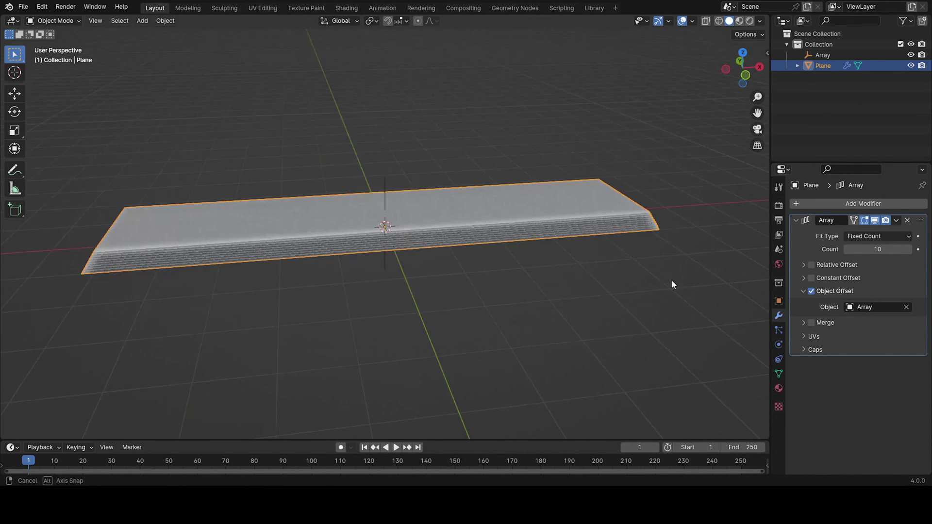
pyautogui.click(909, 249)
pyautogui.click(910, 250)
pyautogui.moveTo(587, 272); pyautogui.dragTo(529, 253, button='middle')
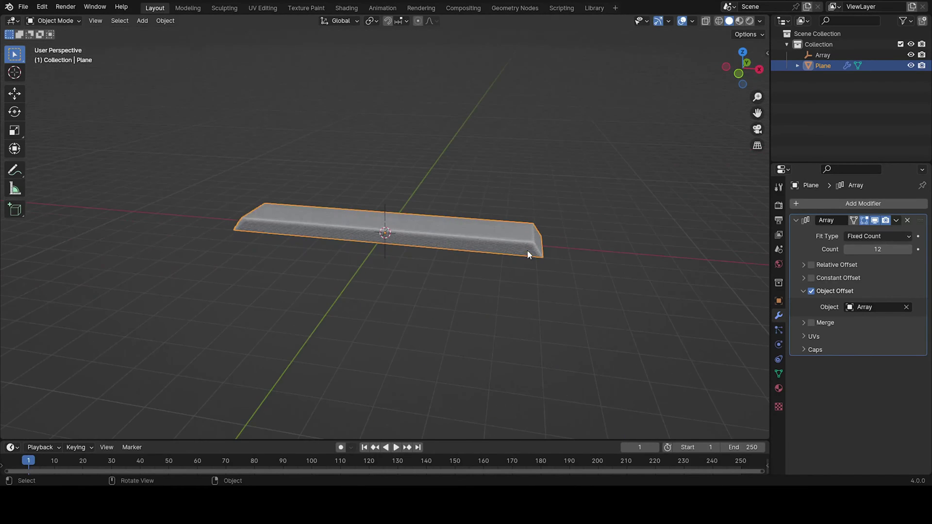
# Enter Edit Mode on the plane and hide the Array modifier's edit-mode display.
pyautogui.click(794, 220)
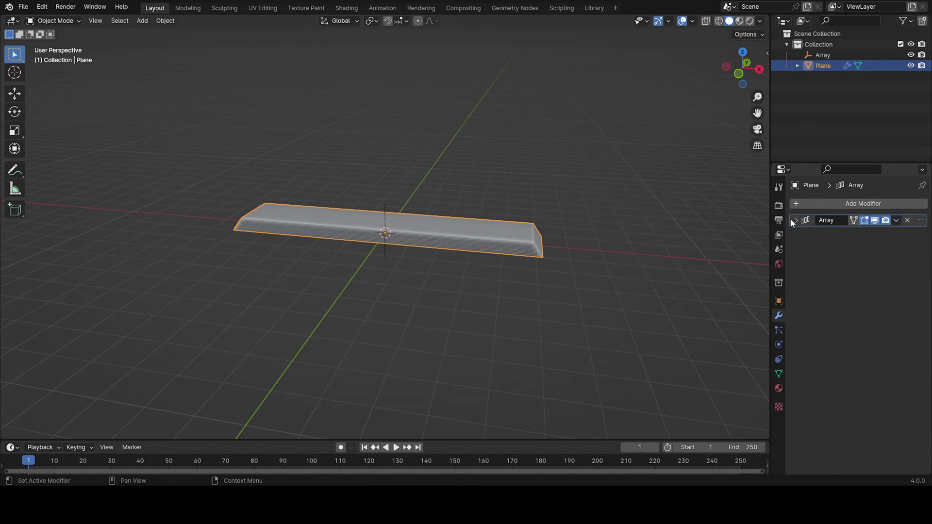
pyautogui.click(794, 220)
pyautogui.click(795, 221)
pyautogui.press('Tab')
pyautogui.moveTo(549, 244); pyautogui.dragTo(573, 260, button='middle')
pyautogui.scroll(3, 523, 264)
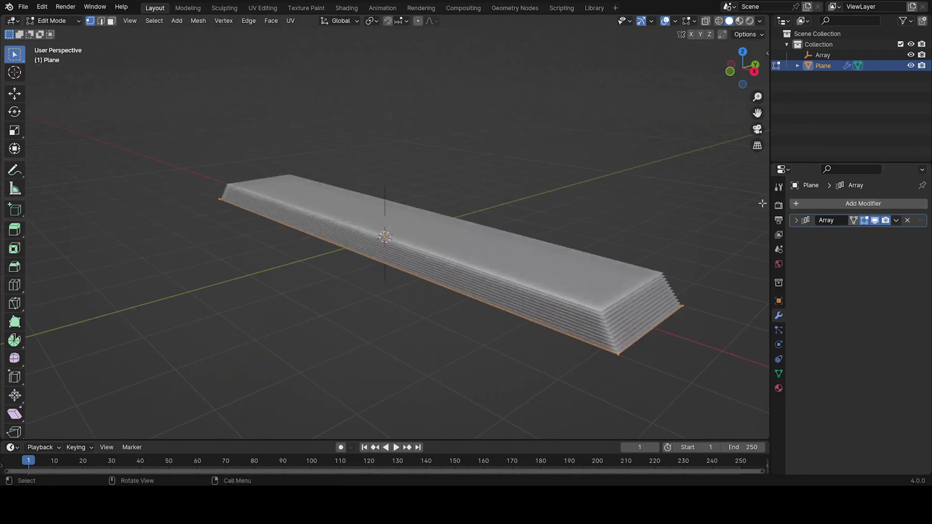
pyautogui.click(865, 221)
# Select the bottom-left vertex and start moving it, then cancel the move.
pyautogui.moveTo(368, 316); pyautogui.dragTo(412, 342, button='middle')
pyautogui.moveTo(77, 154); pyautogui.dragTo(176, 253)
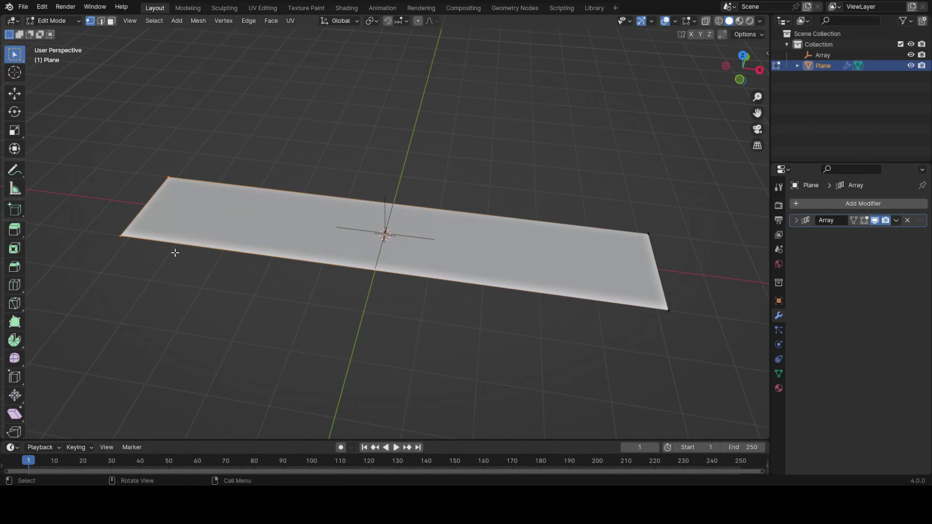
pyautogui.click(119, 235)
pyautogui.press('g')
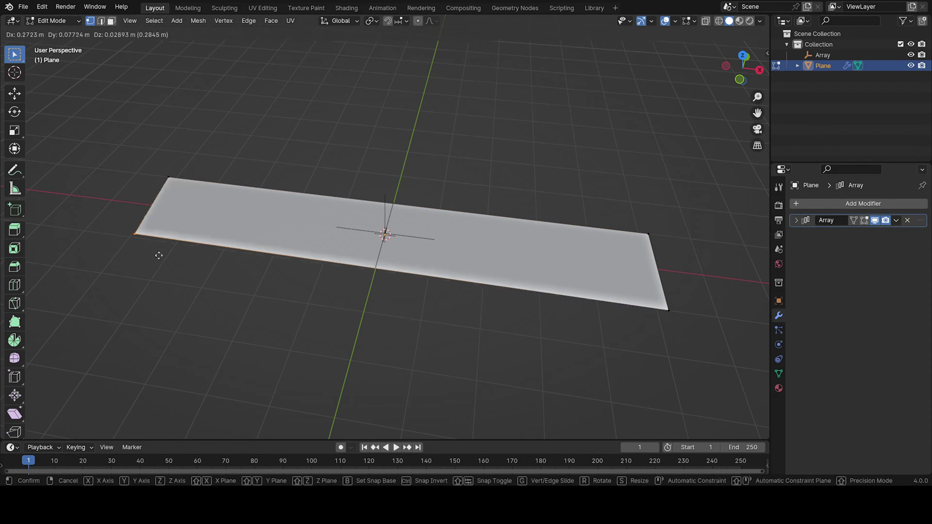
pyautogui.rightClick(200, 193)
pyautogui.moveTo(199, 193); pyautogui.dragTo(334, 167, button='middle')
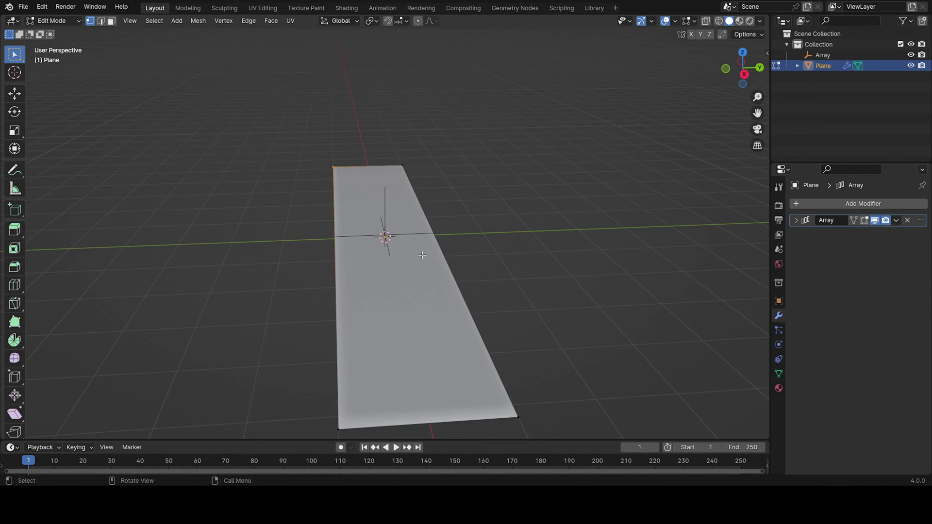
pyautogui.moveTo(422, 256); pyautogui.dragTo(469, 291, button='middle')
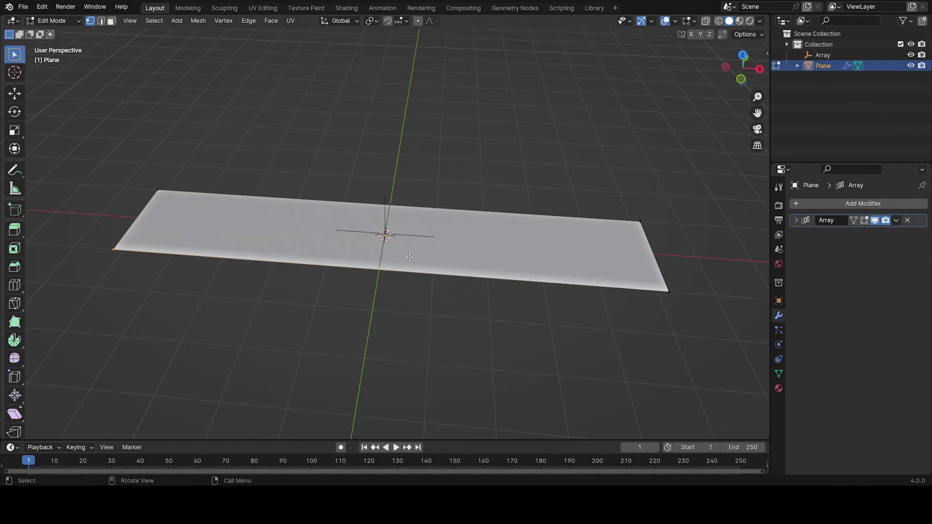
pyautogui.moveTo(366, 238); pyautogui.dragTo(426, 237, button='middle')
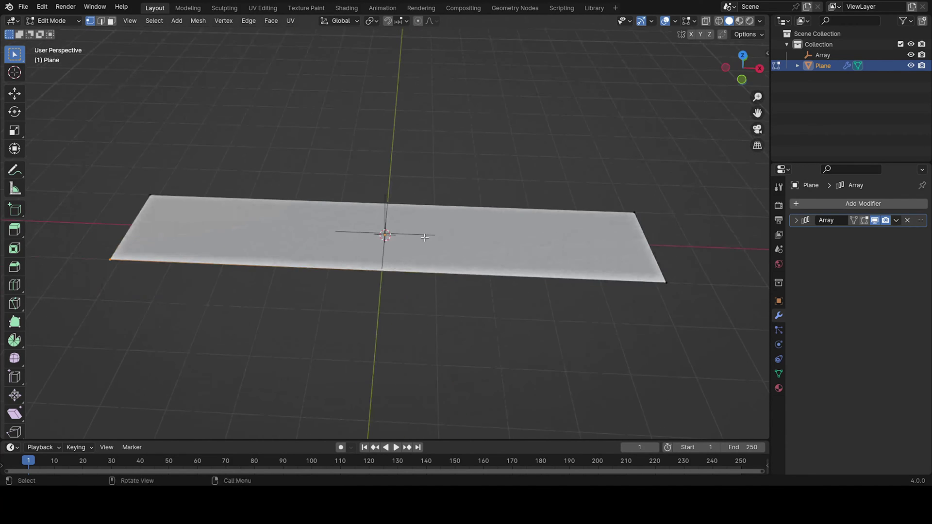
# Add 18 centred loop cuts across the plane.
pyautogui.hotkey('ctrl', 'r')
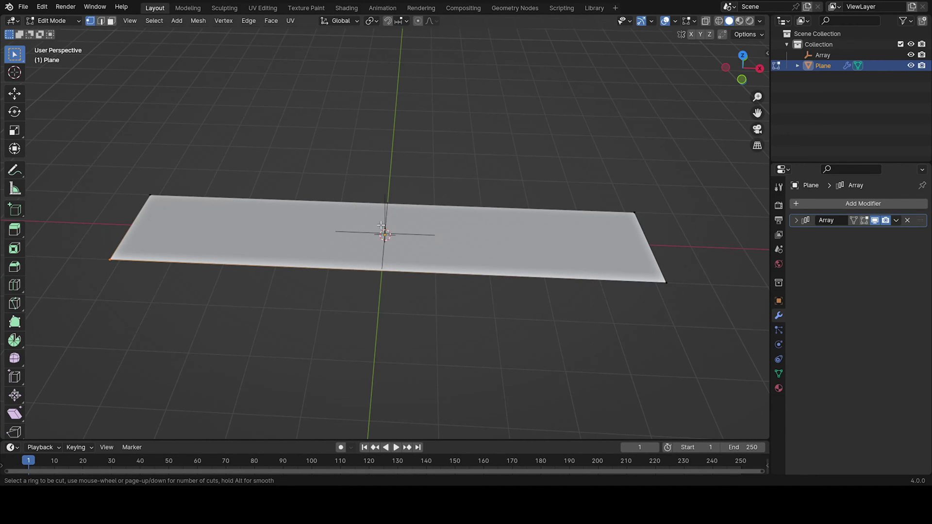
pyautogui.scroll(12, 362, 217)
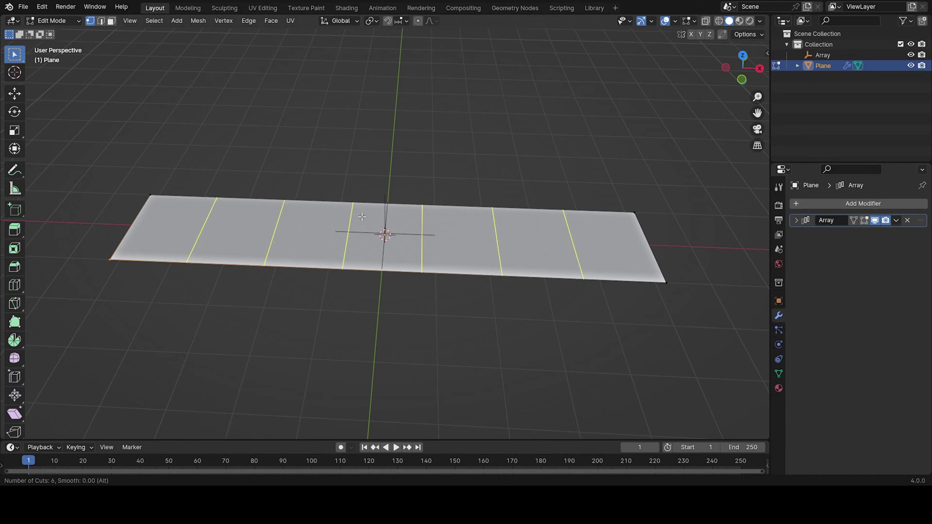
pyautogui.scroll(4, 362, 217)
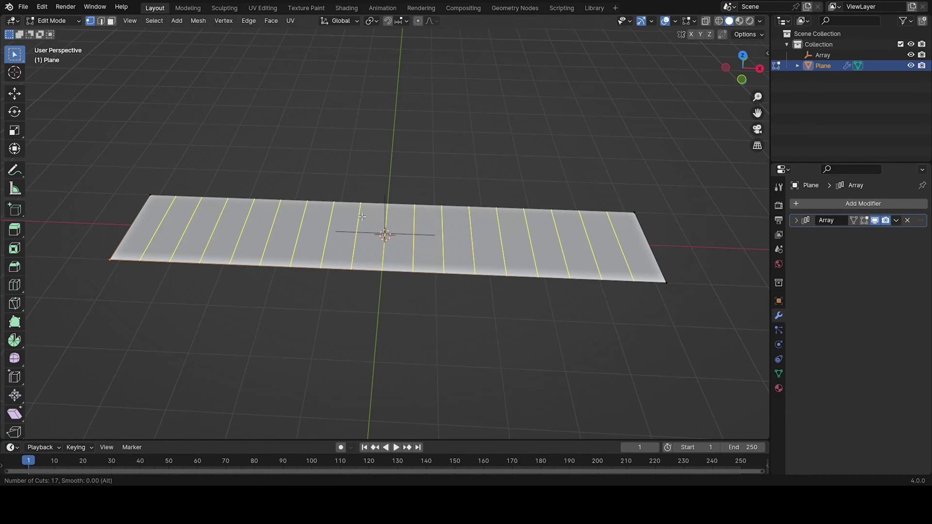
pyautogui.scroll(1, 362, 217)
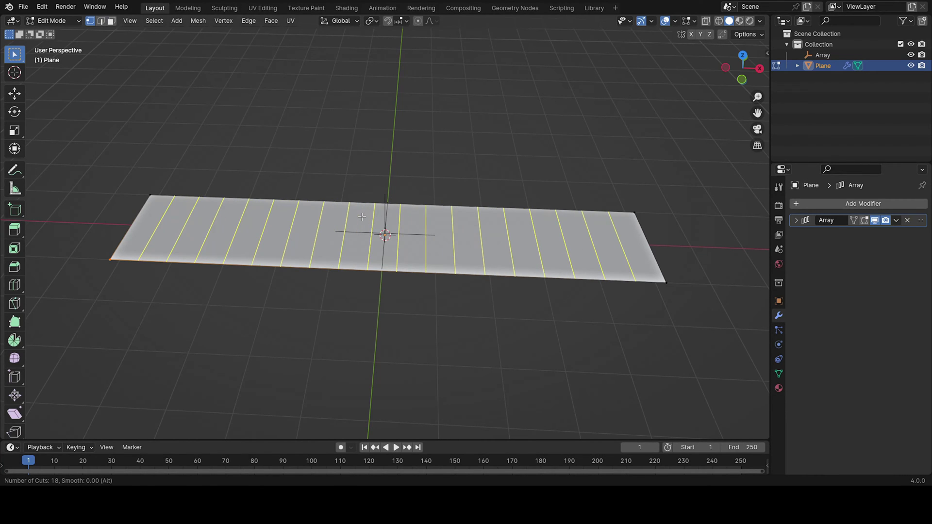
pyautogui.click(361, 217)
pyautogui.rightClick(364, 214)
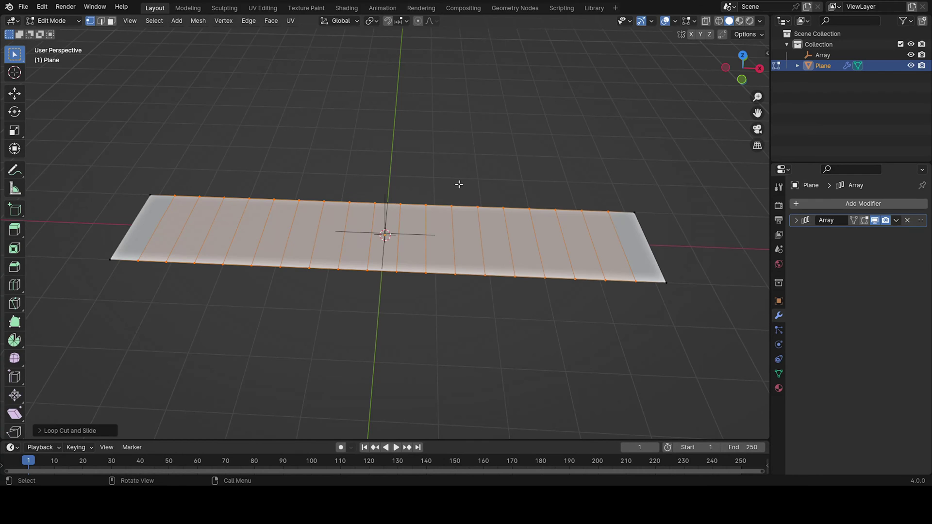
pyautogui.click(452, 205)
# Select the whole mesh and subdivide it once.
pyautogui.press('a')
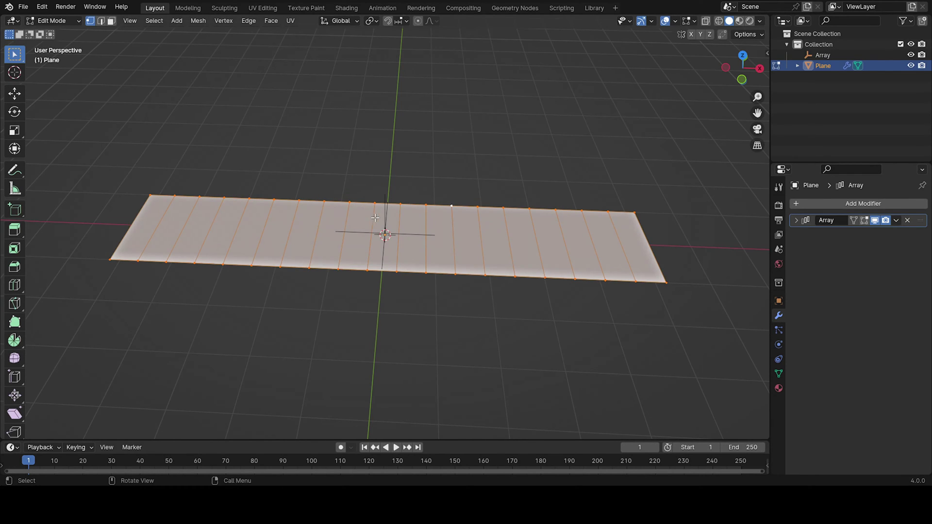
pyautogui.rightClick(360, 216)
pyautogui.click(342, 217)
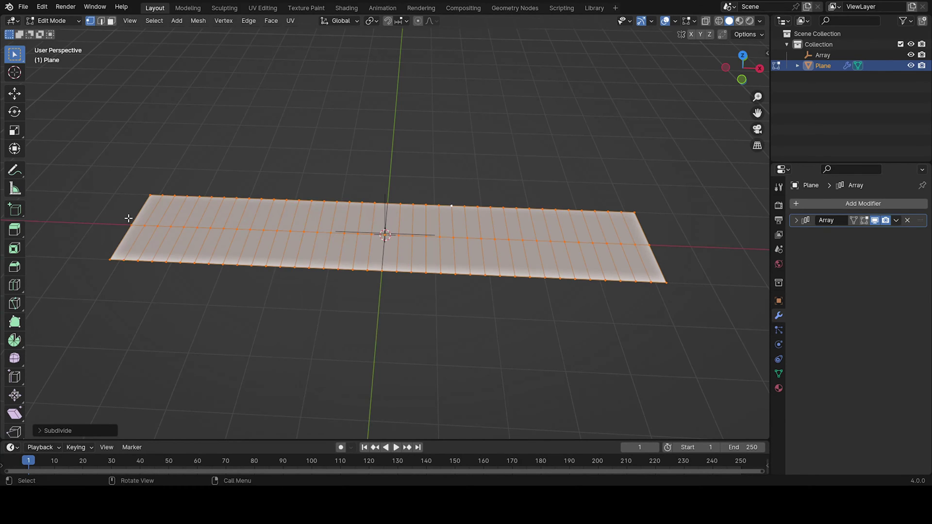
pyautogui.moveTo(115, 219); pyautogui.dragTo(650, 252)
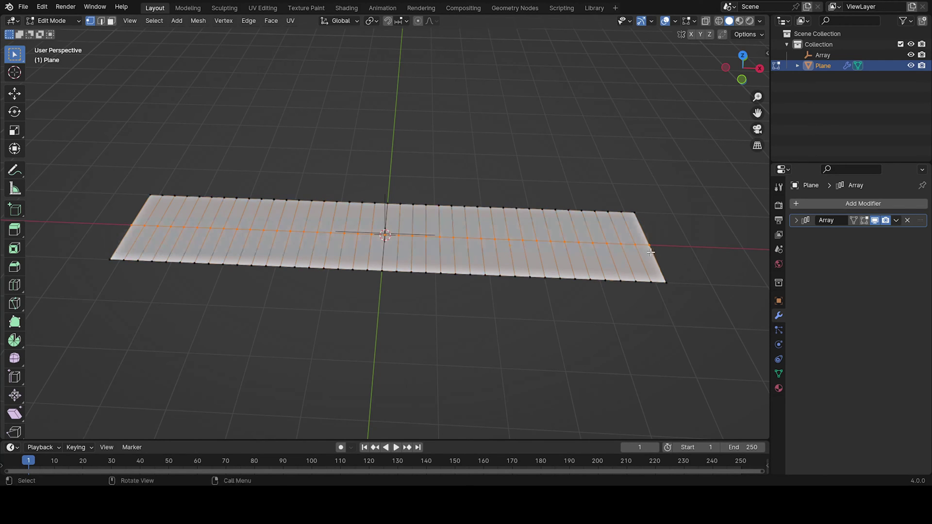
pyautogui.click(679, 243)
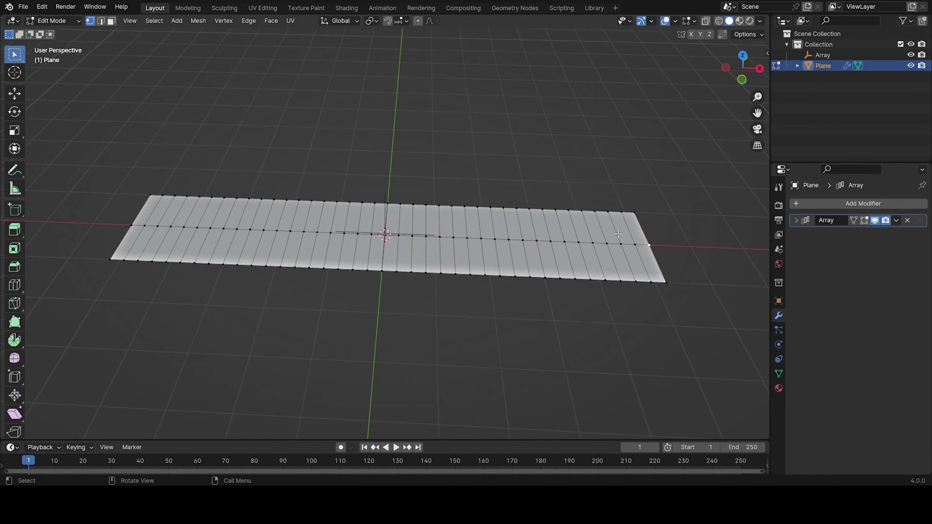
# Add a Simple Subdivision Surface modifier with render level 1, then return to Object Mode.
pyautogui.click(808, 204)
pyautogui.click(808, 207)
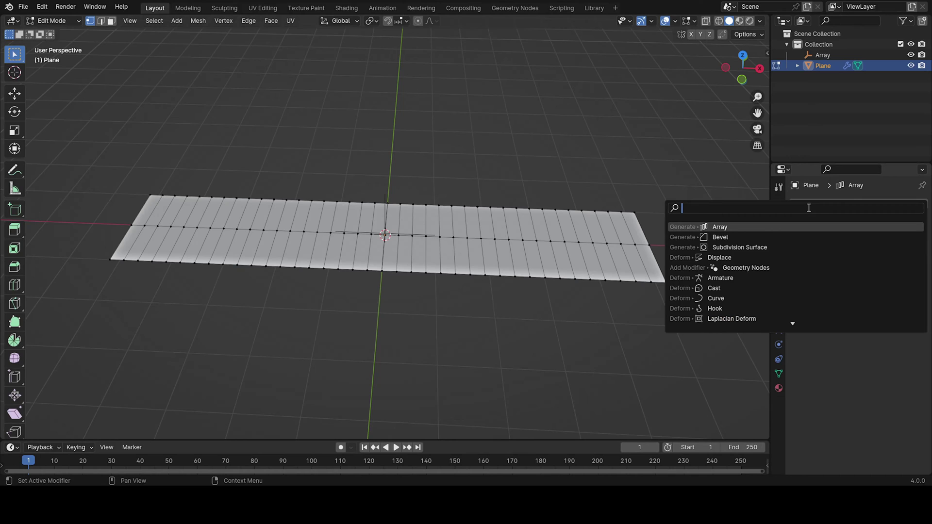
pyautogui.write('sub')
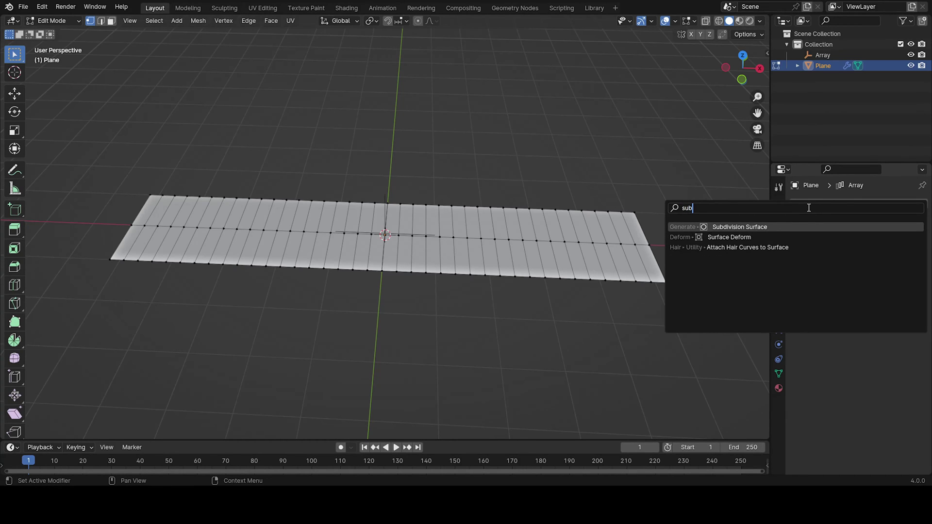
pyautogui.press('Return')
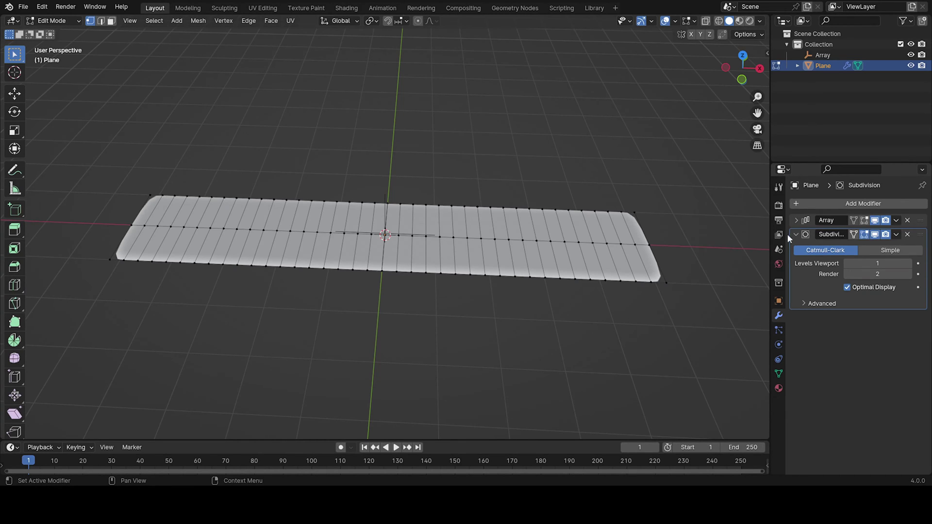
pyautogui.click(888, 250)
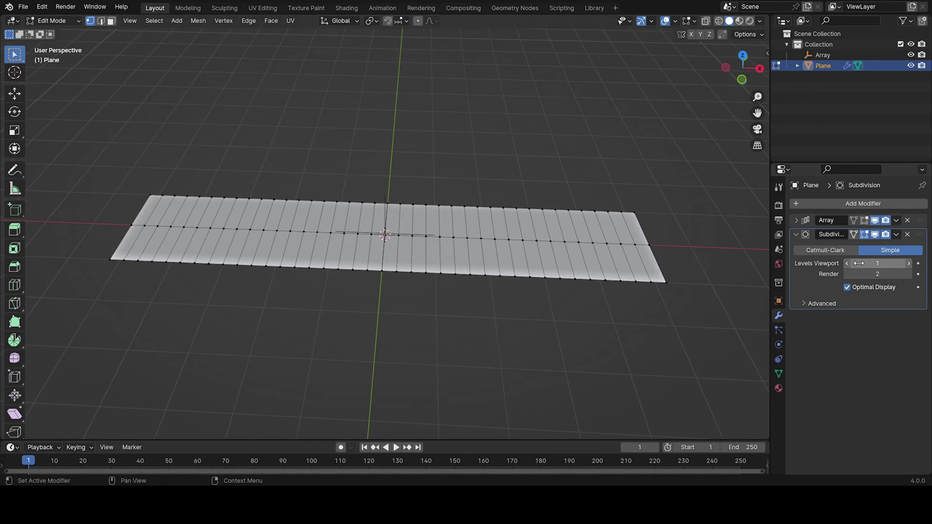
pyautogui.moveTo(869, 273); pyautogui.dragTo(858, 274)
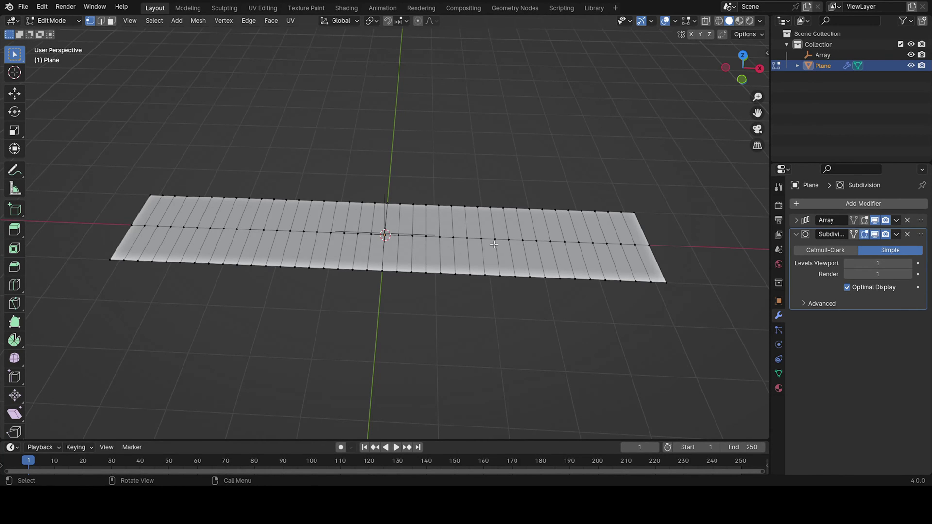
pyautogui.moveTo(494, 245); pyautogui.dragTo(426, 214, button='middle')
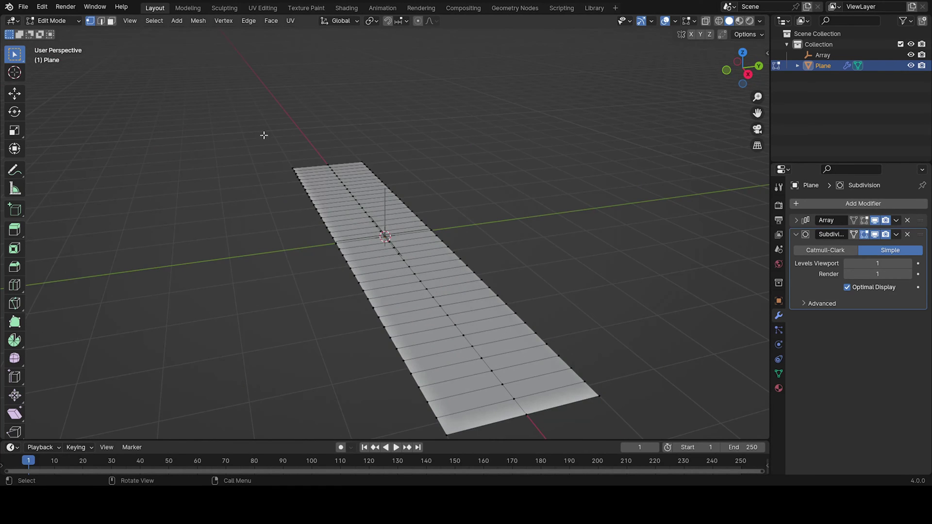
pyautogui.moveTo(264, 135); pyautogui.dragTo(413, 140, button='middle')
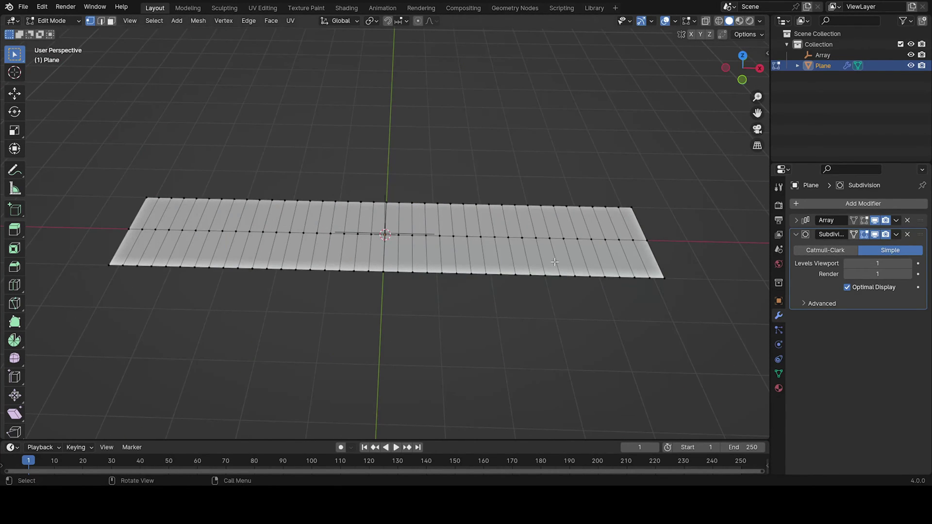
pyautogui.moveTo(555, 262); pyautogui.dragTo(537, 241, button='middle')
pyautogui.press('Tab')
pyautogui.press('Tab')
pyautogui.press('Tab')
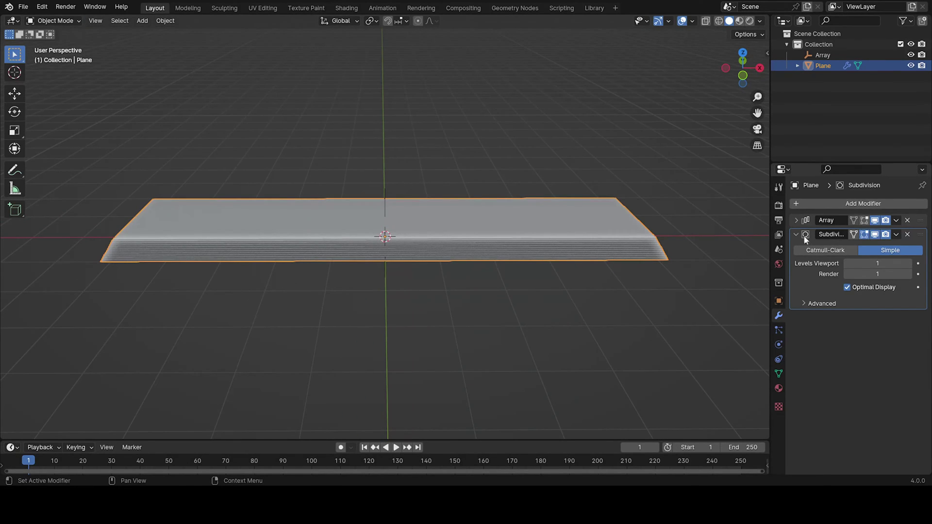
# Add Cloth physics to the plane, run a quick test playback and rewind to frame 1.
pyautogui.click(795, 235)
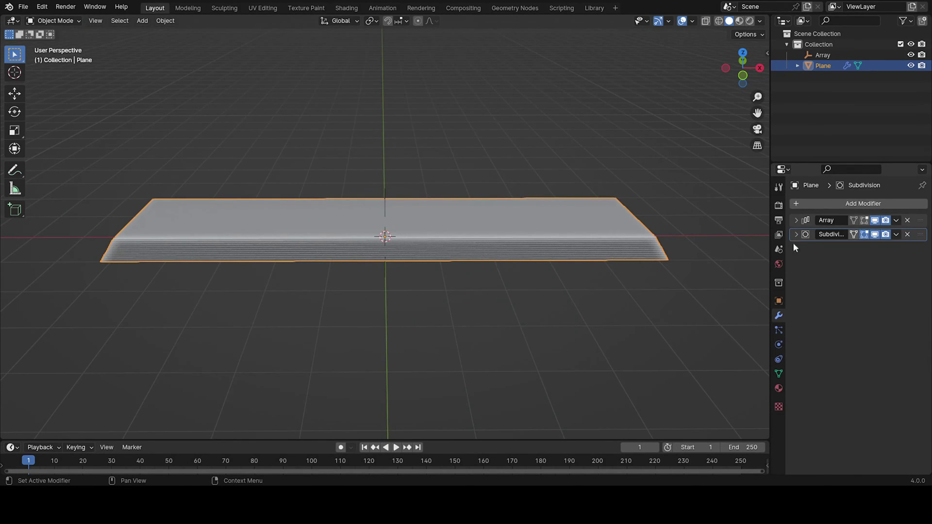
pyautogui.click(778, 344)
pyautogui.click(852, 226)
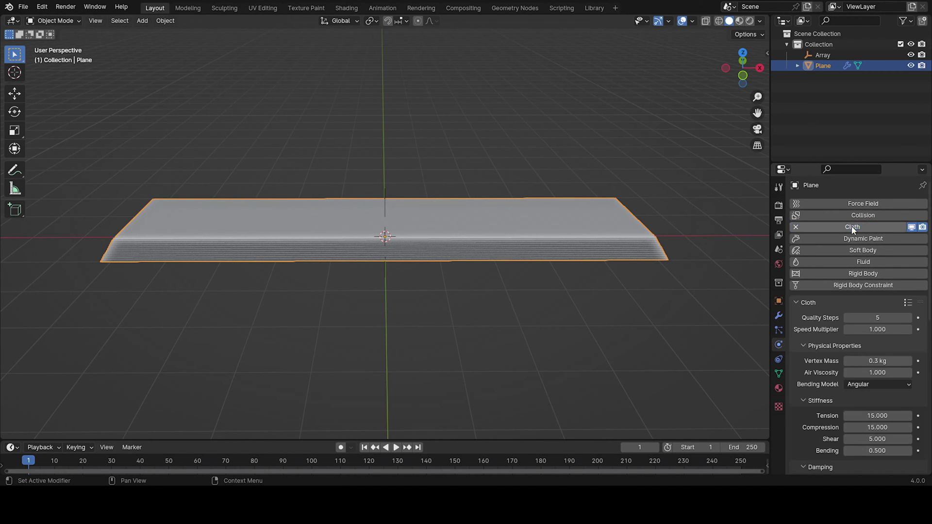
pyautogui.moveTo(605, 262); pyautogui.dragTo(578, 232, button='middle')
pyautogui.scroll(-4, 599, 237)
pyautogui.press('space')
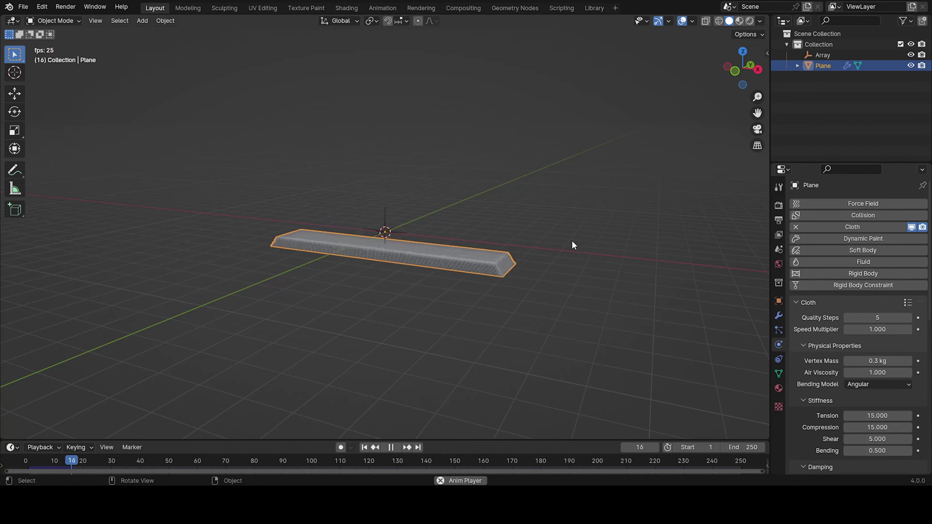
pyautogui.press('space')
pyautogui.click(363, 447)
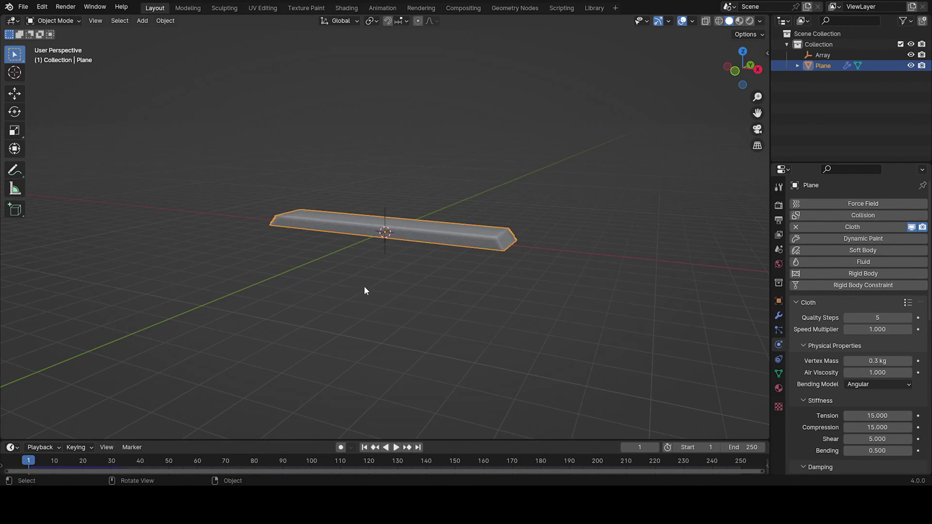
# Set the cloth's Field Weights gravity influence to 0.
pyautogui.moveTo(364, 286); pyautogui.dragTo(720, 311, button='middle')
pyautogui.scroll(-5, 799, 362)
pyautogui.scroll(-10, 820, 408)
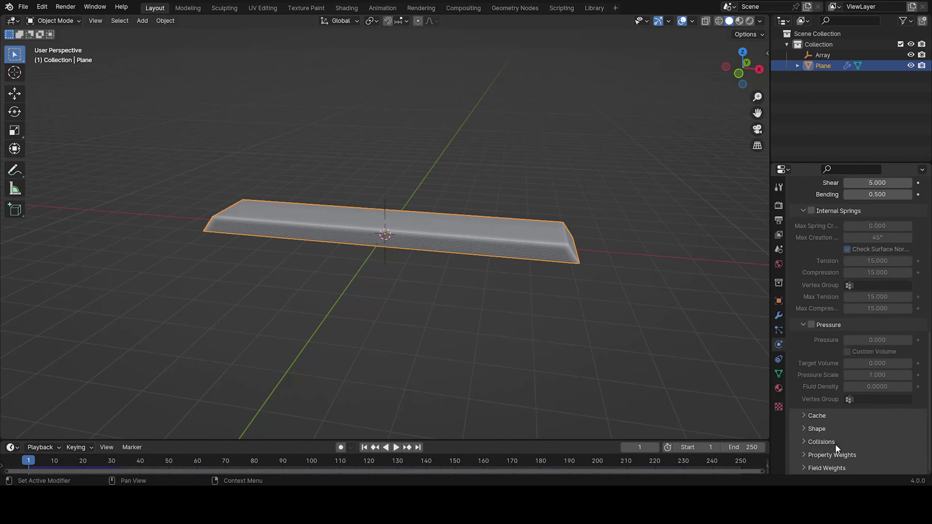
pyautogui.click(809, 468)
pyautogui.scroll(-4, 808, 459)
pyautogui.moveTo(914, 413); pyautogui.dragTo(850, 413)
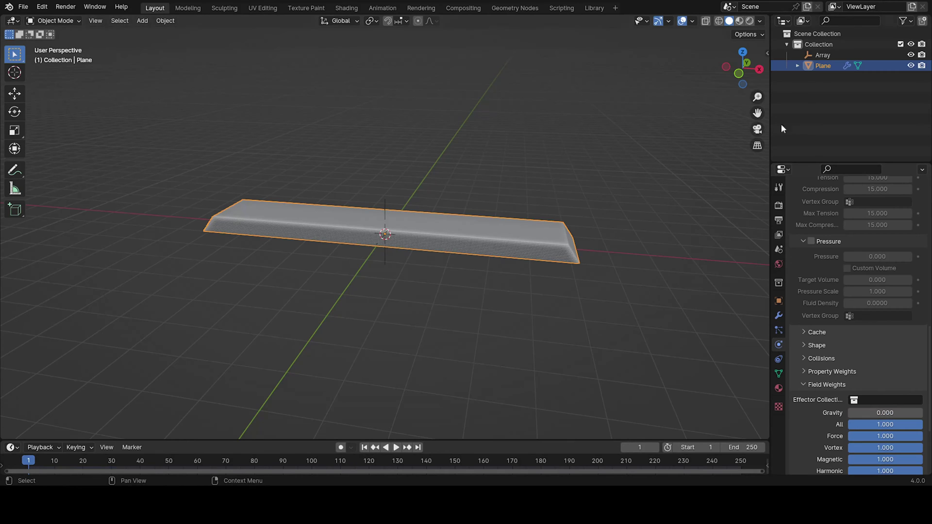
pyautogui.click(811, 385)
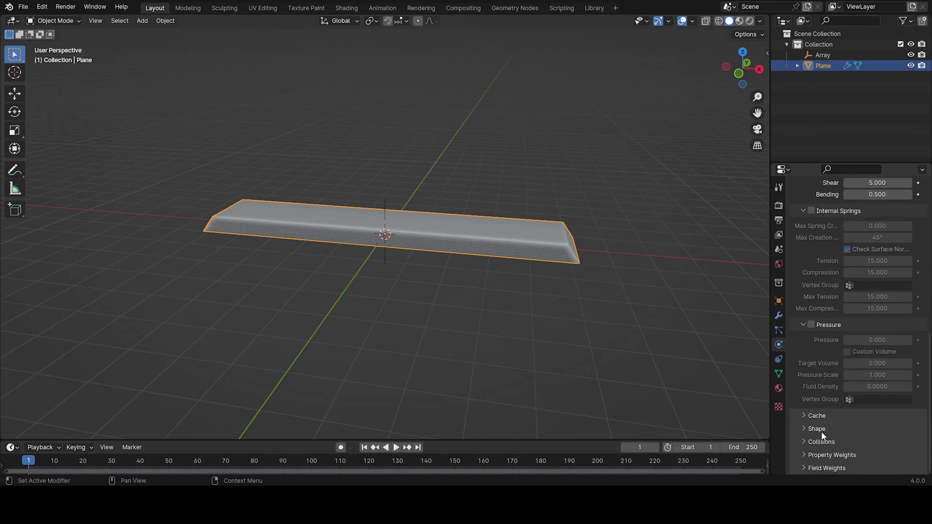
# Enable Self Collisions in the cloth's Collisions settings.
pyautogui.click(821, 442)
pyautogui.scroll(-5, 821, 440)
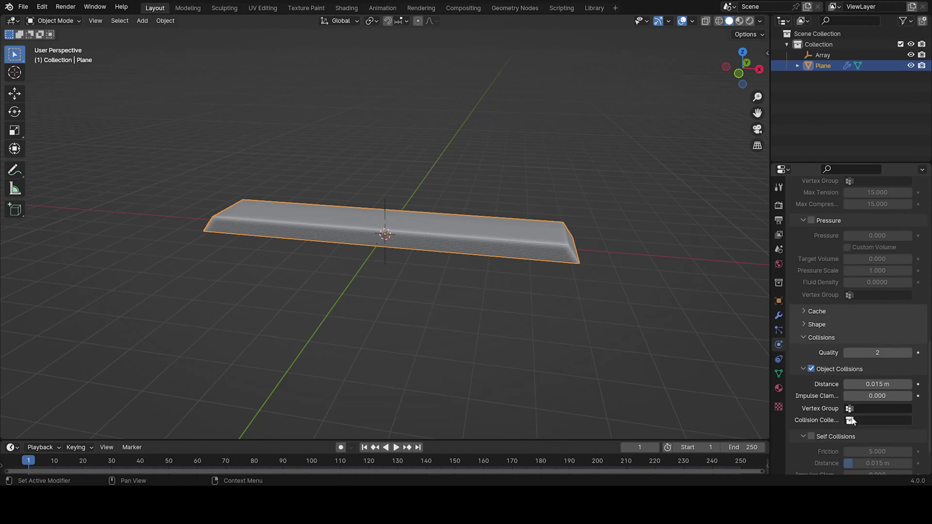
pyautogui.click(810, 437)
pyautogui.scroll(-2, 809, 389)
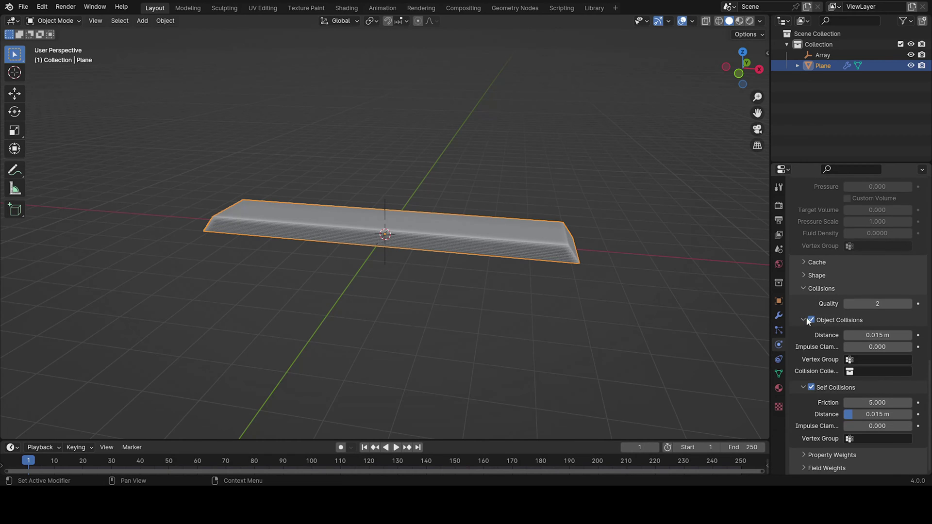
pyautogui.click(806, 290)
pyautogui.scroll(3, 674, 292)
# Replay the zero-gravity, self-colliding cloth simulation and rewind to frame 1.
pyautogui.moveTo(675, 292); pyautogui.dragTo(618, 275, button='middle')
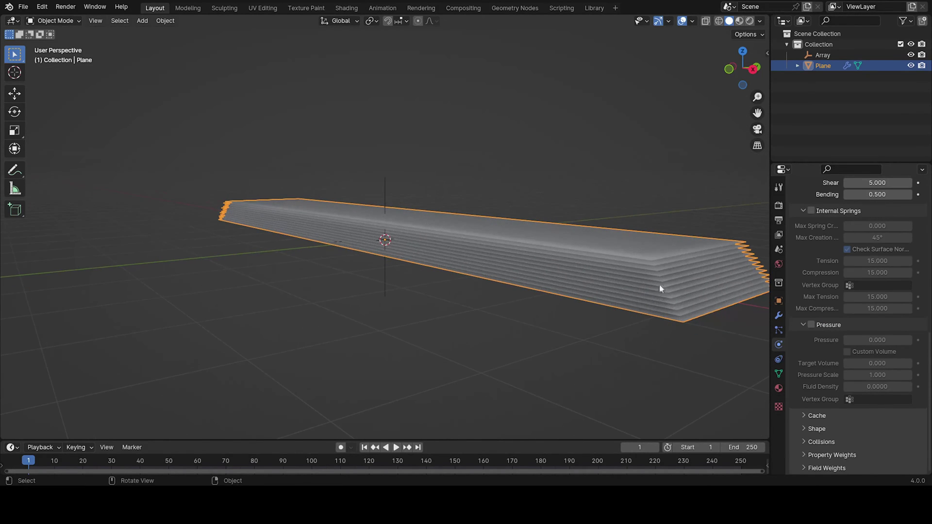
pyautogui.moveTo(675, 310); pyautogui.dragTo(712, 316, button='middle')
pyautogui.scroll(-5, 603, 264)
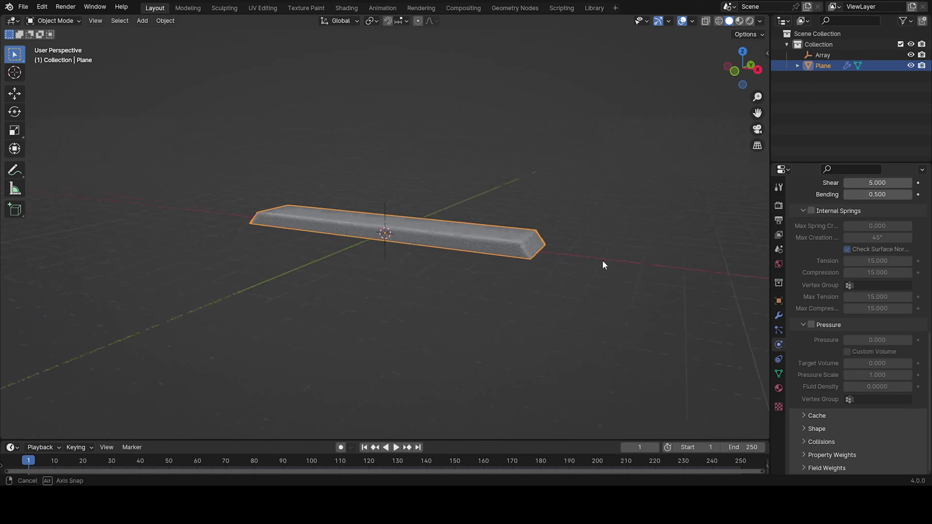
pyautogui.moveTo(604, 265); pyautogui.dragTo(610, 274, button='middle')
pyautogui.press('space')
pyautogui.moveTo(539, 273); pyautogui.dragTo(588, 260, button='middle')
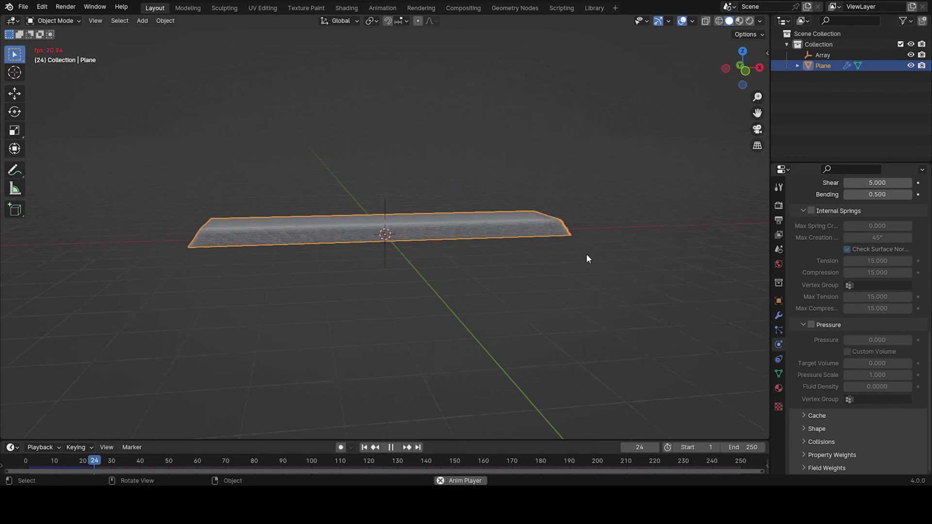
pyautogui.click(364, 447)
pyautogui.press('space')
pyautogui.click(364, 447)
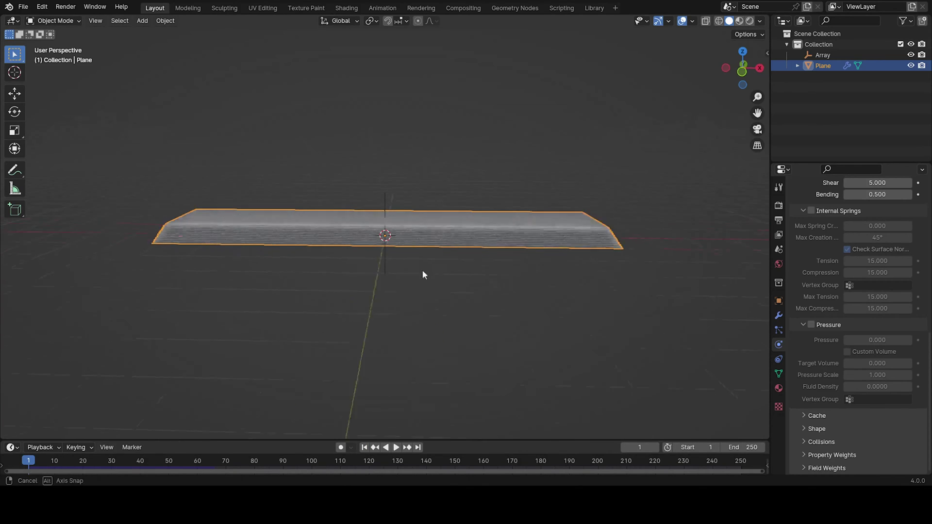
pyautogui.moveTo(422, 270); pyautogui.dragTo(448, 234, button='middle')
pyautogui.hotkey('shift', 'a')
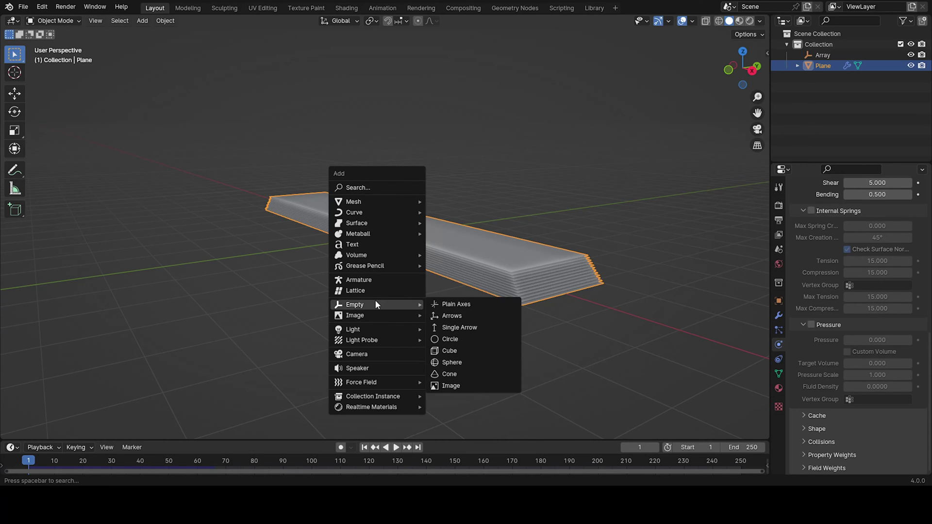
# Add a Vortex force field and rotate it 90° about the X axis.
pyautogui.moveTo(369, 382)
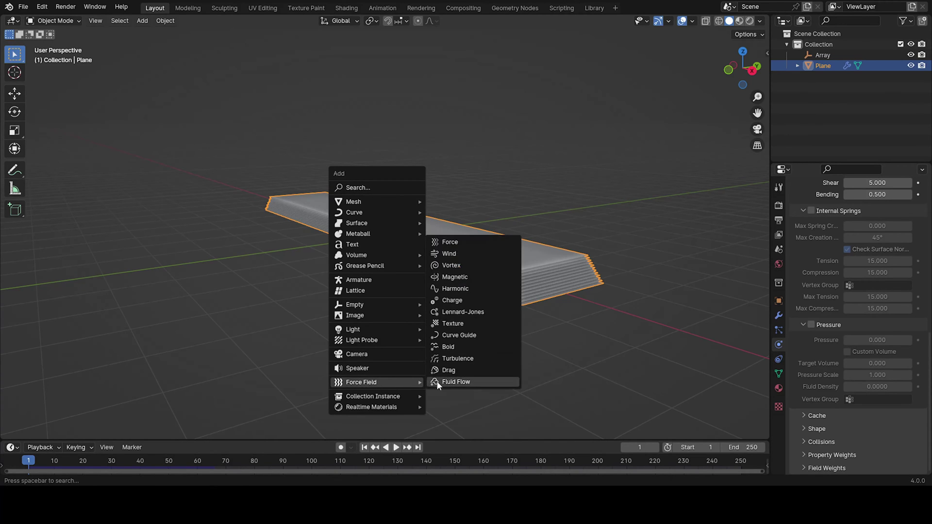
pyautogui.click(457, 265)
pyautogui.moveTo(447, 267)
pyautogui.mouseDown(button='middle')
pyautogui.moveTo(422, 271)
pyautogui.moveTo(439, 267)
pyautogui.mouseUp(button='middle')
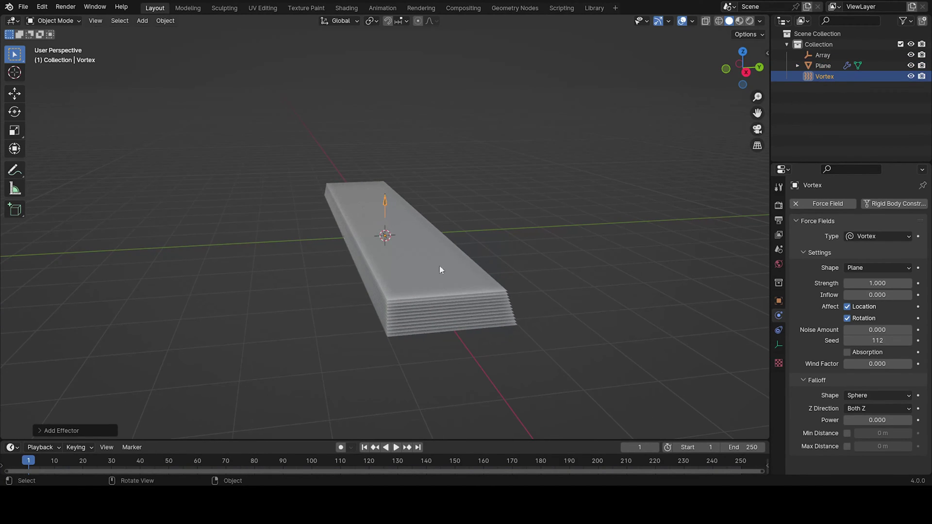
pyautogui.press('r')
pyautogui.press('x')
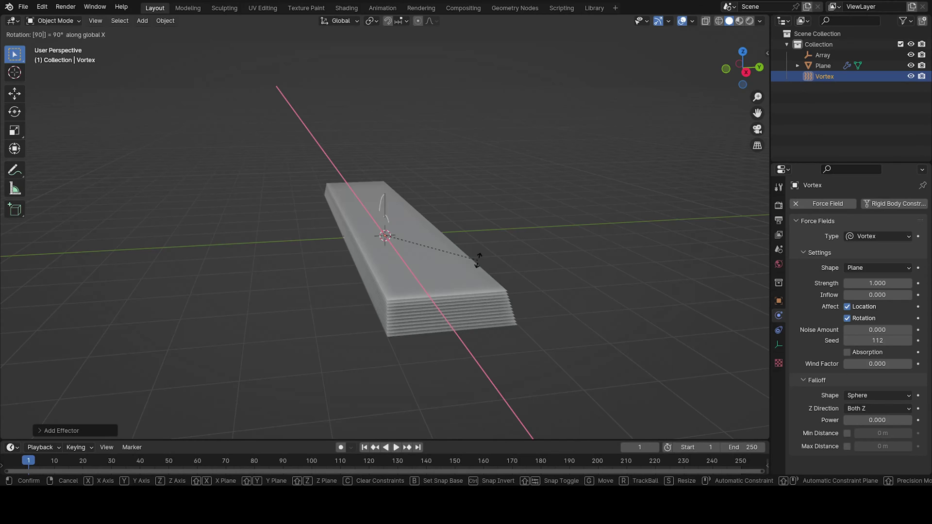
pyautogui.press('Return')
# Move the vortex along the Y axis, deselect it, and play the simulation.
pyautogui.press('g')
pyautogui.press('y')
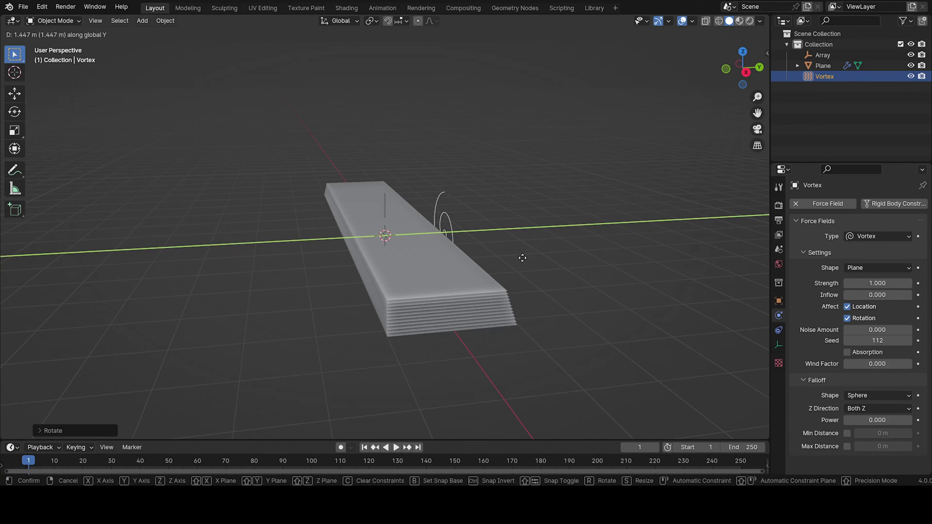
pyautogui.click(524, 258)
pyautogui.moveTo(527, 256); pyautogui.dragTo(518, 278, button='middle')
pyautogui.click(535, 245)
pyautogui.press('space')
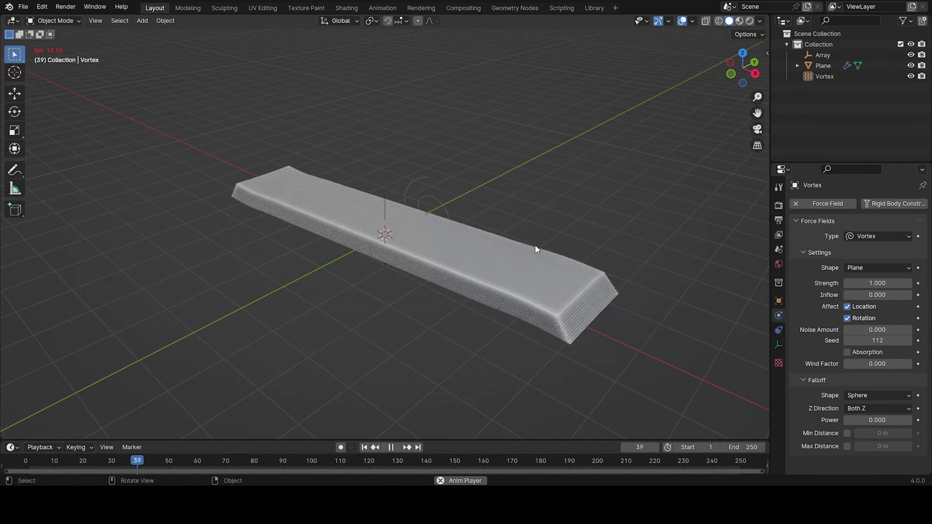
# Rewind to frame 1 and set the Vortex strength to 10.
pyautogui.press('space')
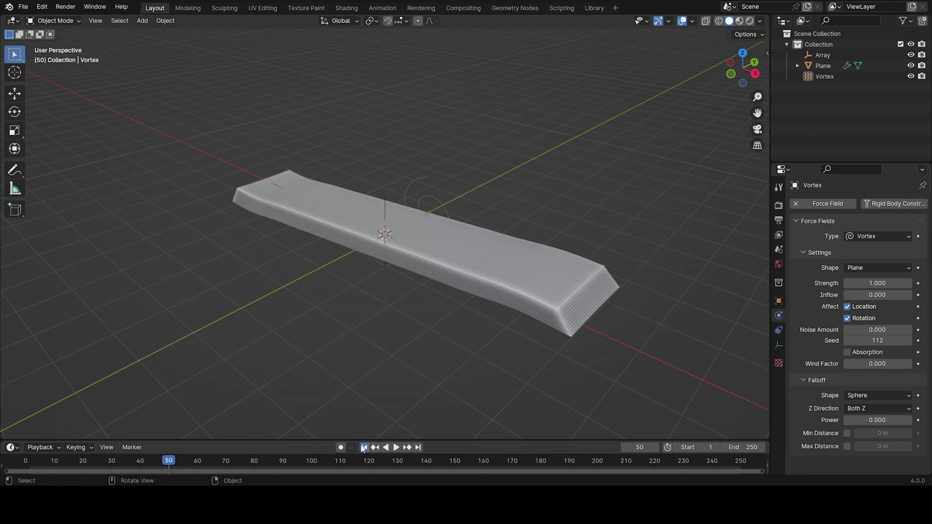
pyautogui.click(364, 448)
pyautogui.click(431, 197)
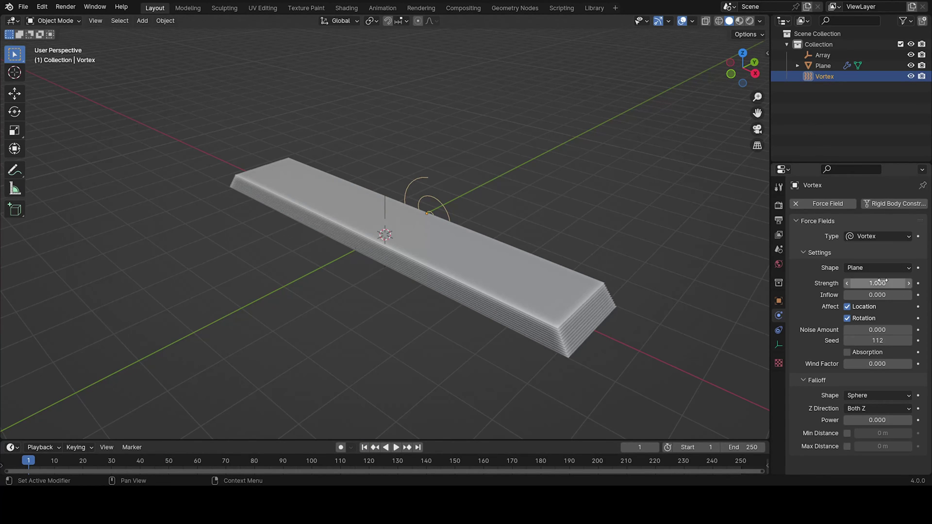
pyautogui.click(867, 283)
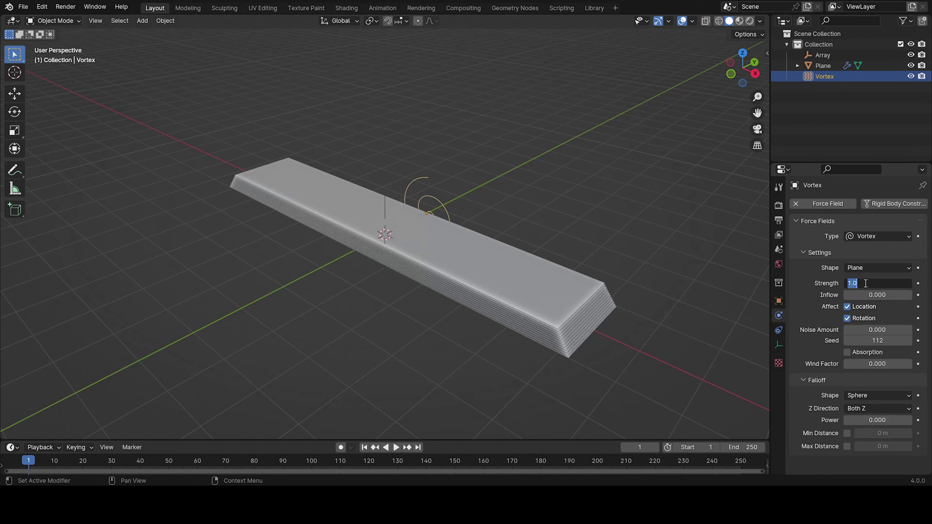
pyautogui.write('10')
pyautogui.press('Return')
# Replay the simulation with the stronger vortex, then rewind to the first frame.
pyautogui.press('space')
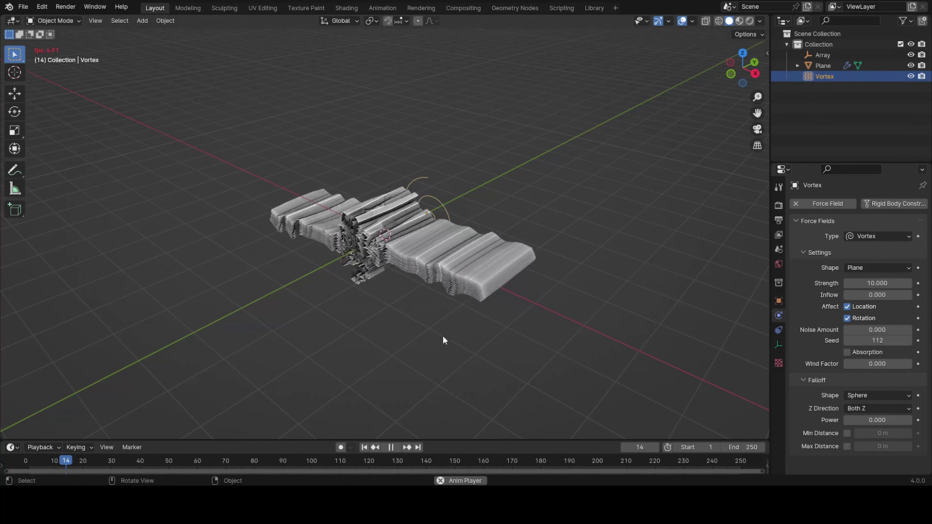
pyautogui.press('space')
pyautogui.moveTo(401, 328)
pyautogui.mouseDown(button='middle')
pyautogui.moveTo(453, 293)
pyautogui.moveTo(396, 315)
pyautogui.moveTo(426, 314)
pyautogui.moveTo(437, 337)
pyautogui.moveTo(413, 363)
pyautogui.moveTo(418, 312)
pyautogui.moveTo(461, 291)
pyautogui.moveTo(456, 274)
pyautogui.moveTo(473, 272)
pyautogui.moveTo(460, 289)
pyautogui.mouseUp(button='middle')
pyautogui.press('space')
pyautogui.press('space')
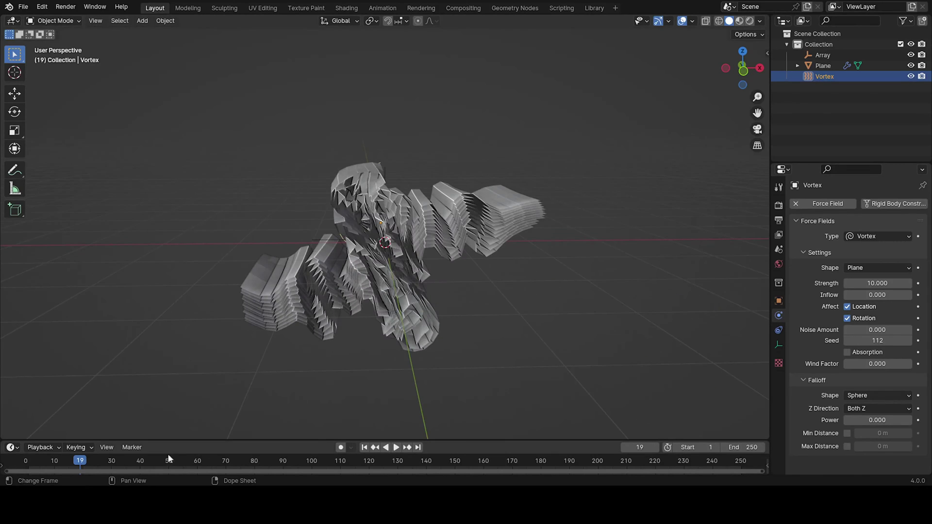
pyautogui.click(364, 447)
# Raise the first Subdivision modifier's viewport level to 2.
pyautogui.moveTo(532, 204); pyautogui.dragTo(505, 229, button='middle')
pyautogui.click(709, 294)
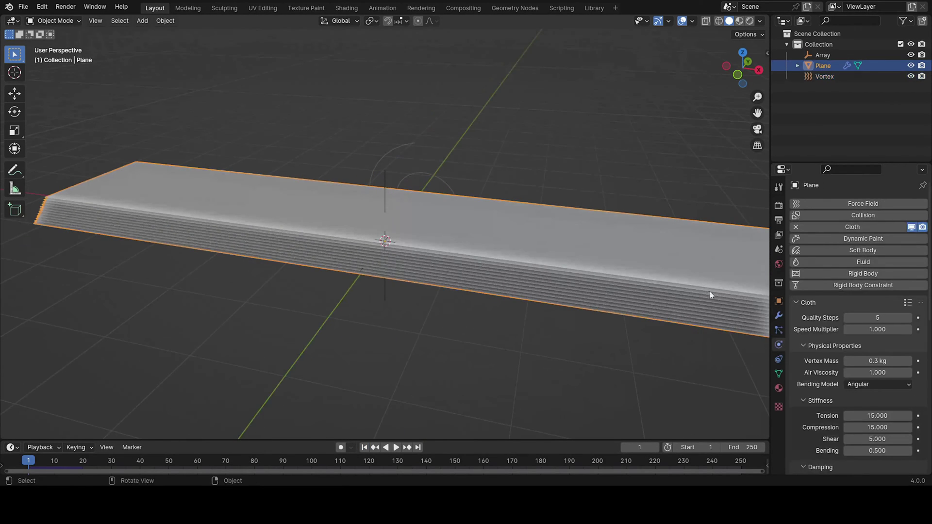
pyautogui.click(778, 317)
pyautogui.click(797, 234)
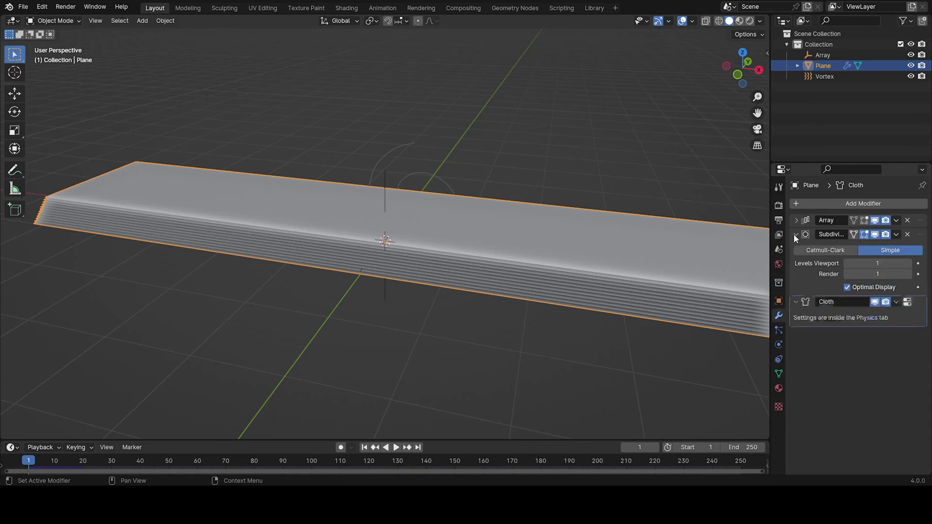
pyautogui.click(796, 317)
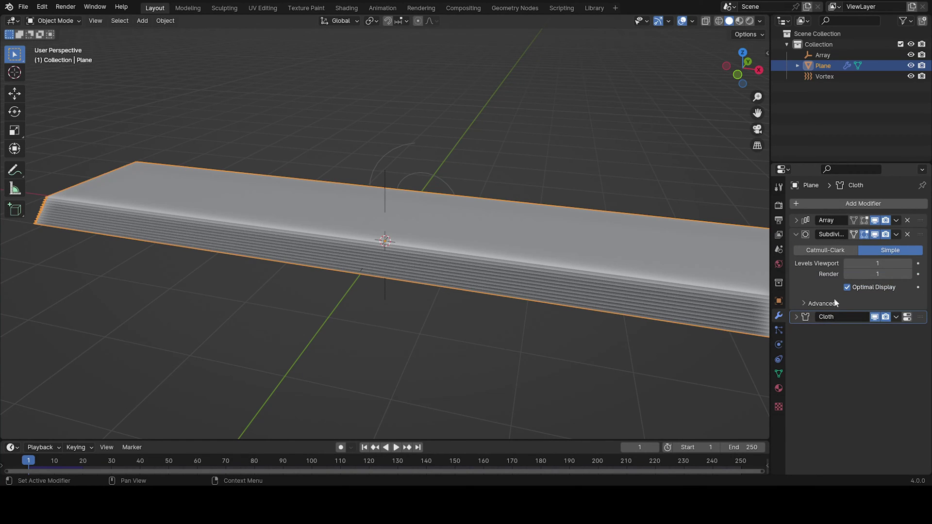
pyautogui.click(909, 263)
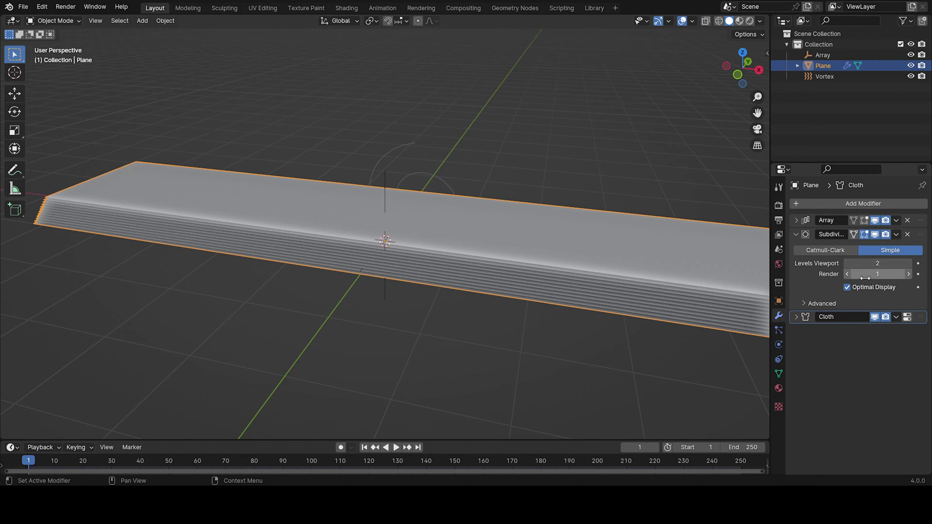
pyautogui.click(795, 234)
# Add a second Subdivision Surface after the Cloth with render level 1, then play.
pyautogui.click(810, 202)
pyautogui.click(809, 199)
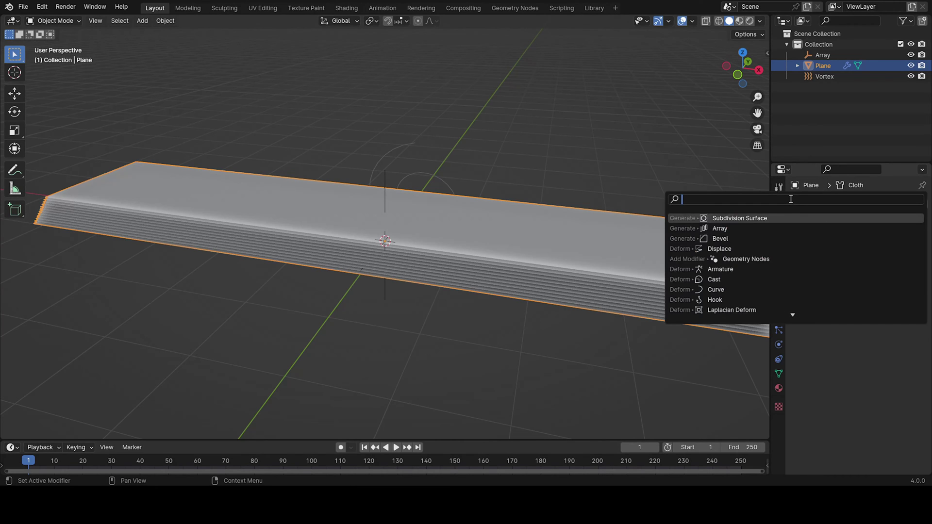
pyautogui.write('s')
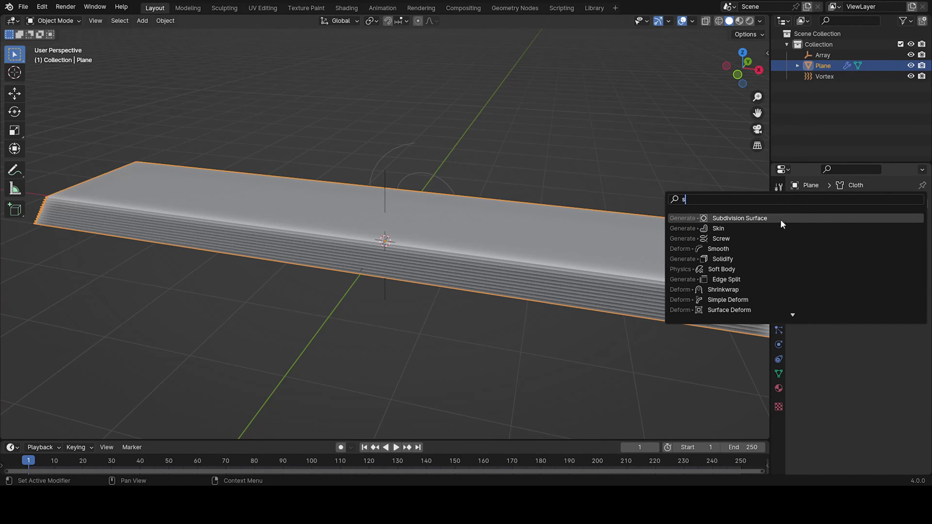
pyautogui.click(781, 221)
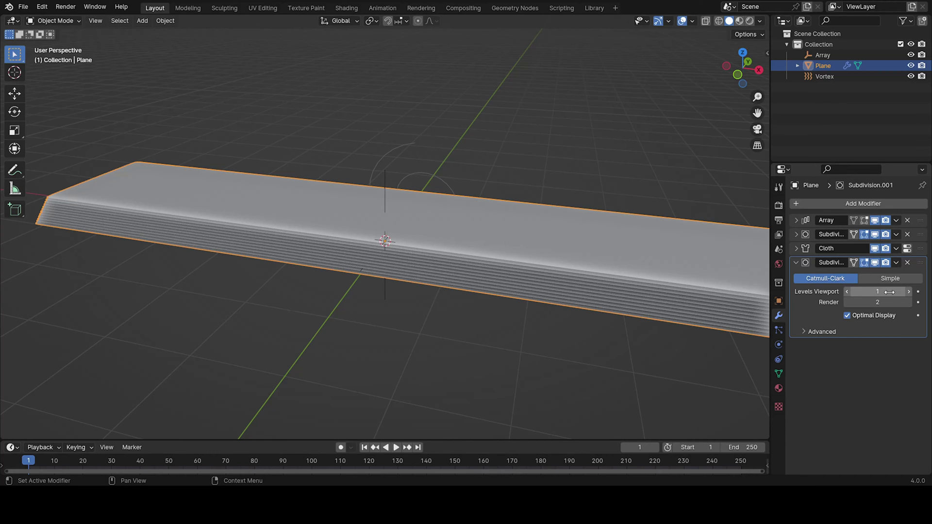
pyautogui.click(848, 302)
pyautogui.press('space')
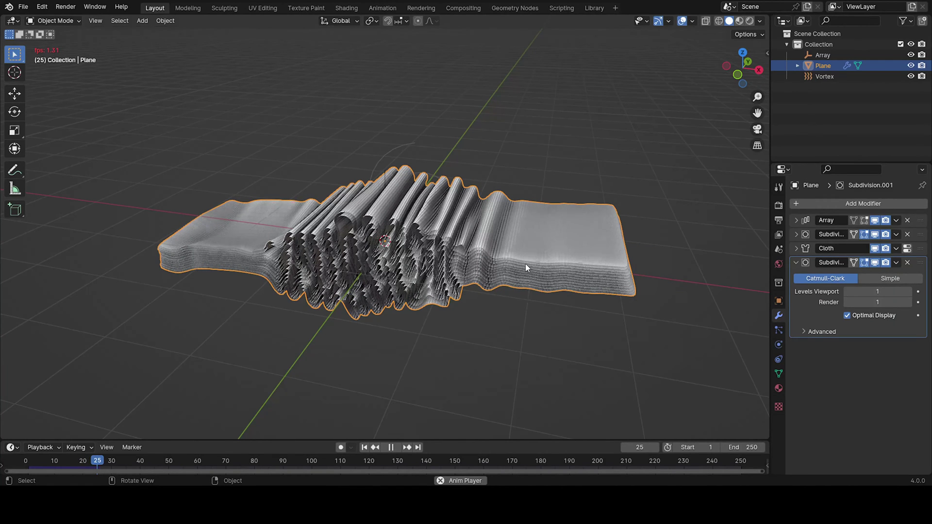
# Lower the first Subdivision's viewport level to 1 and replay, stopping at frame 17.
pyautogui.press('space')
pyautogui.moveTo(465, 307); pyautogui.dragTo(380, 435, button='middle')
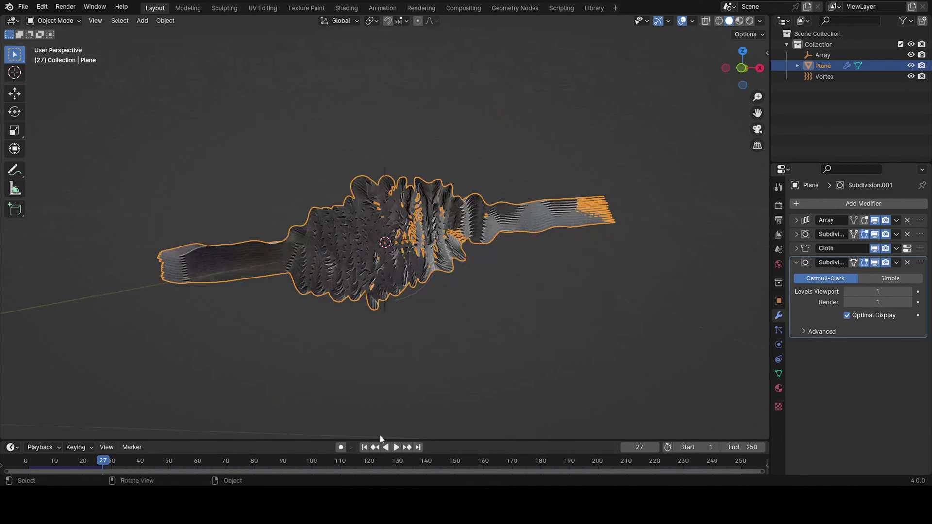
pyautogui.moveTo(360, 89); pyautogui.dragTo(386, 237, button='middle')
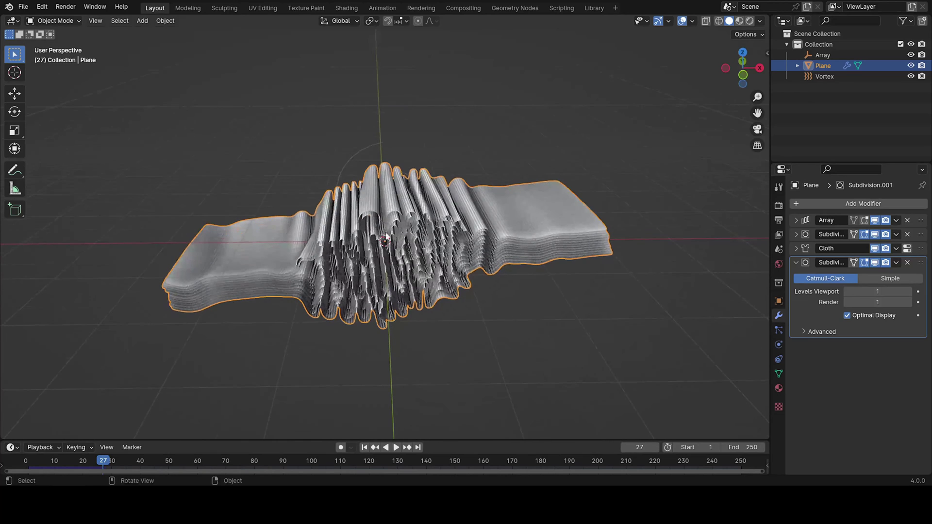
pyautogui.click(796, 234)
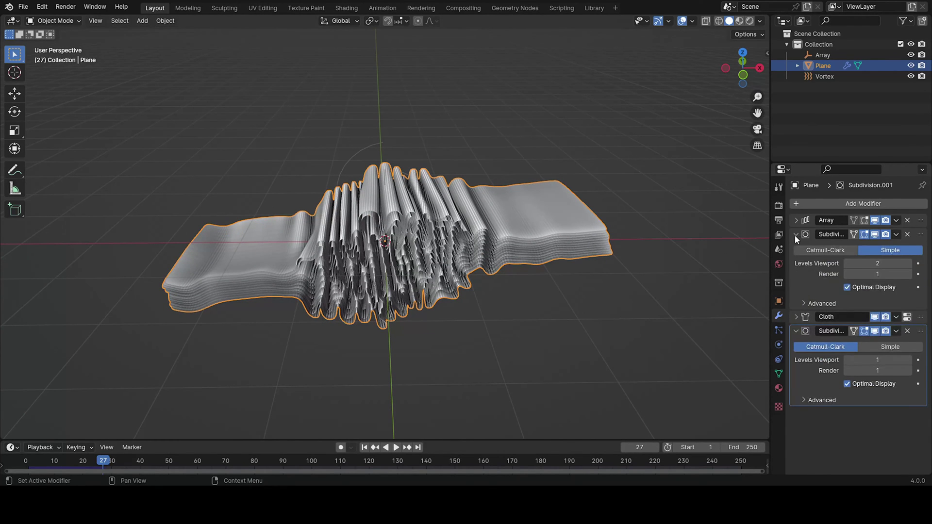
pyautogui.click(890, 250)
pyautogui.moveTo(869, 264)
pyautogui.mouseDown()
pyautogui.moveTo(880, 263)
pyautogui.moveTo(869, 263)
pyautogui.mouseUp()
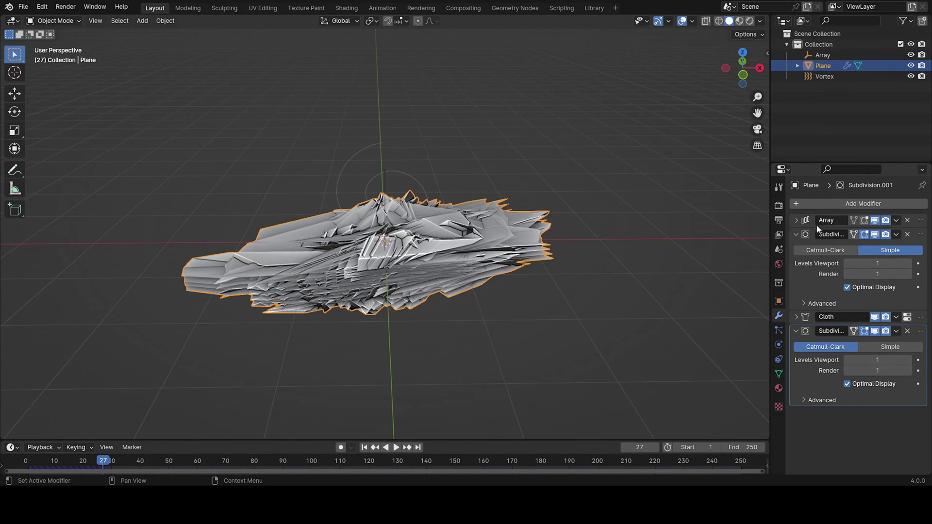
pyautogui.click(914, 244)
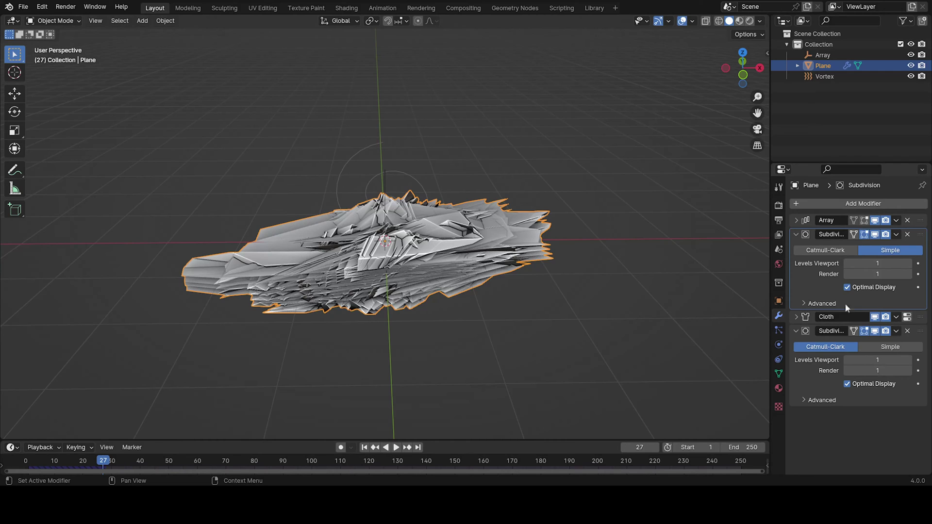
pyautogui.click(365, 448)
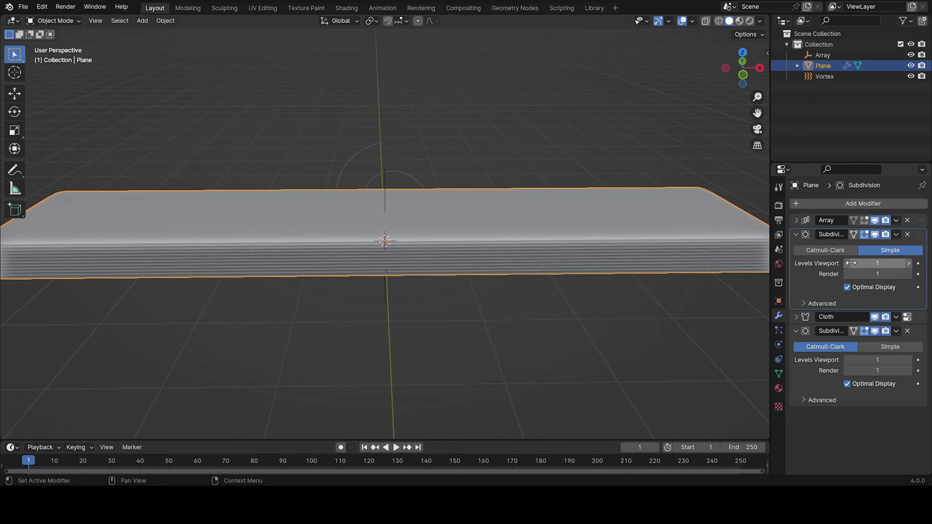
pyautogui.press('space')
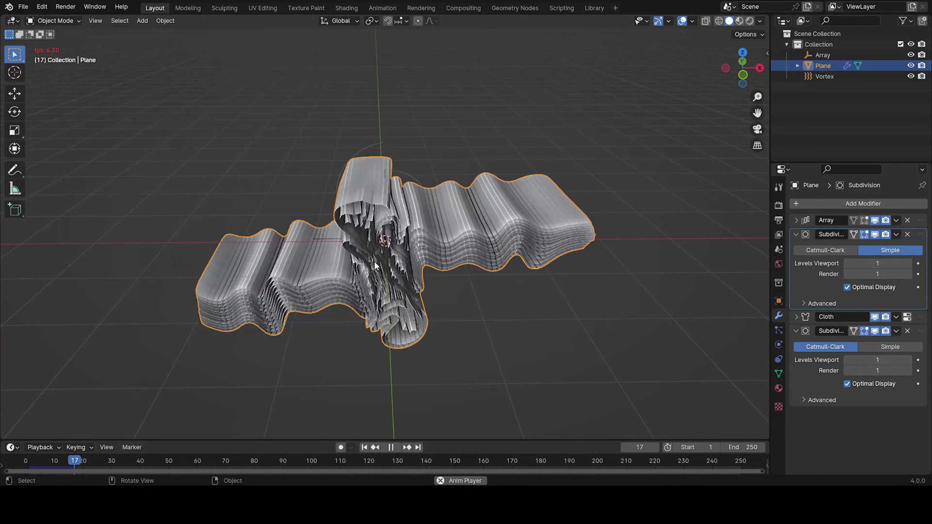
pyautogui.press('space')
pyautogui.moveTo(375, 265); pyautogui.dragTo(340, 282, button='middle')
pyautogui.moveTo(77, 464); pyautogui.dragTo(52, 463)
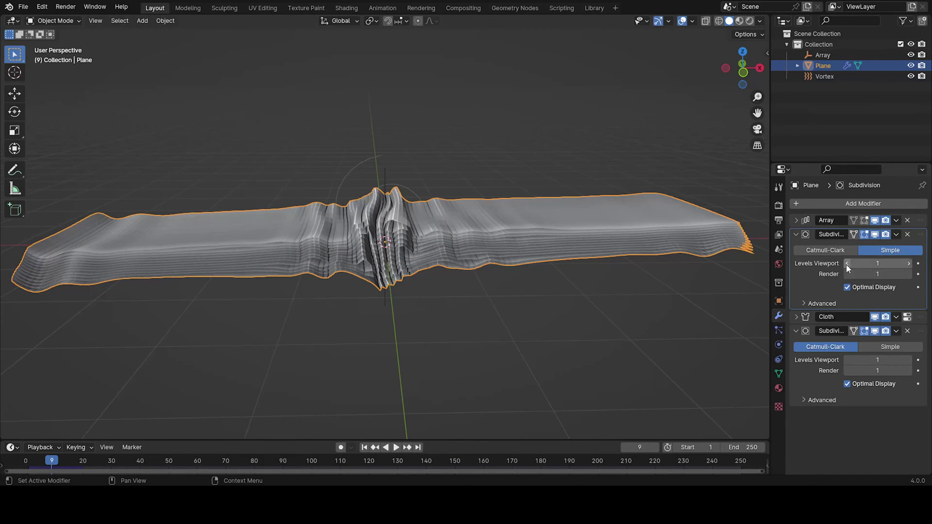
# Set the first Subdivision viewport level to 0 and the second to 2, then replay to frame 8.
pyautogui.click(848, 263)
pyautogui.click(908, 360)
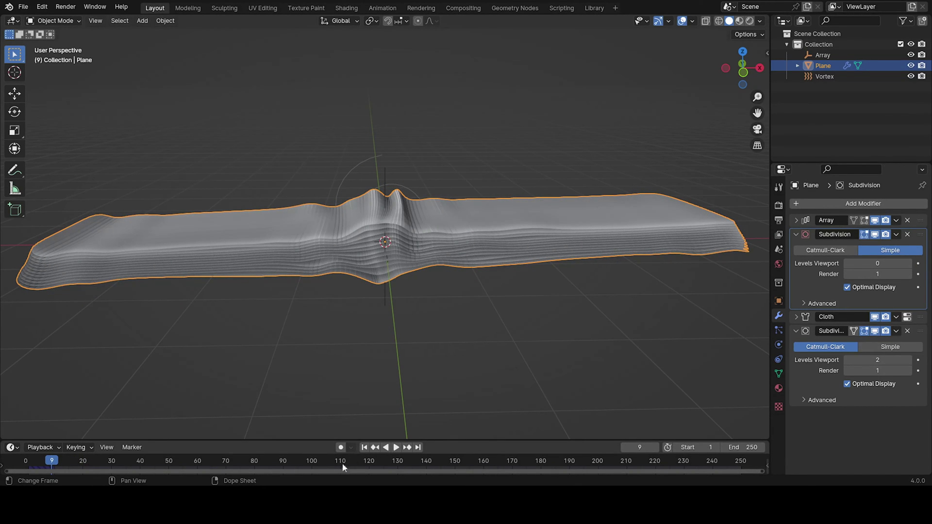
pyautogui.click(366, 449)
pyautogui.press('space')
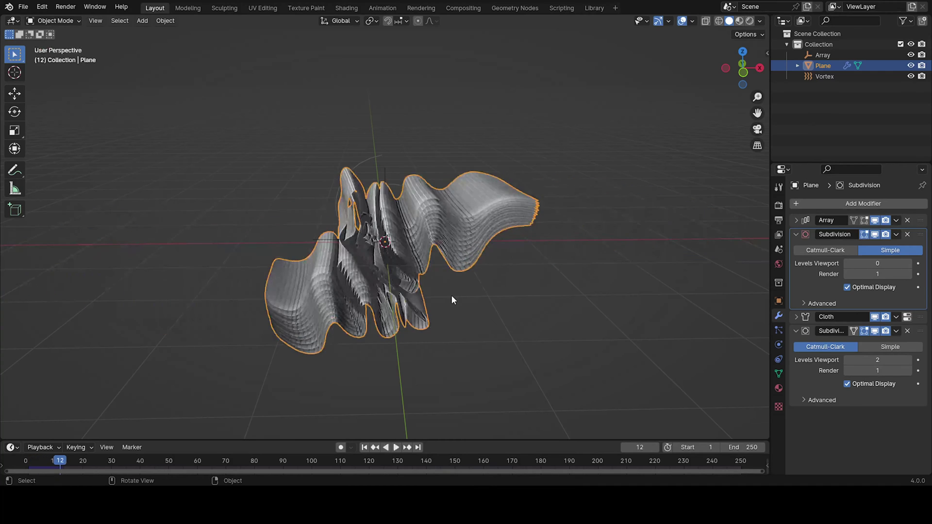
pyautogui.moveTo(451, 295); pyautogui.dragTo(452, 287, button='middle')
pyautogui.moveTo(65, 463); pyautogui.dragTo(49, 464)
# Set the Vortex strength to 5 and rewind to frame 1.
pyautogui.click(407, 203)
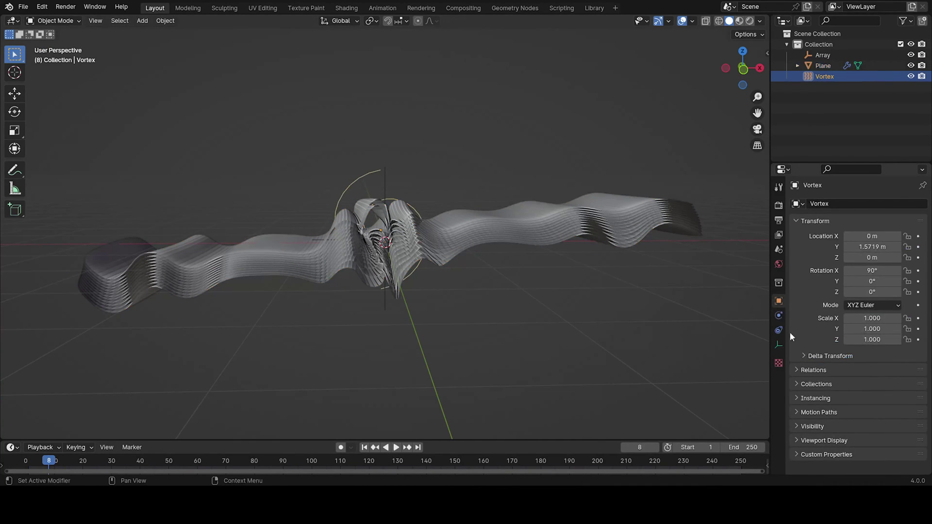
pyautogui.click(779, 316)
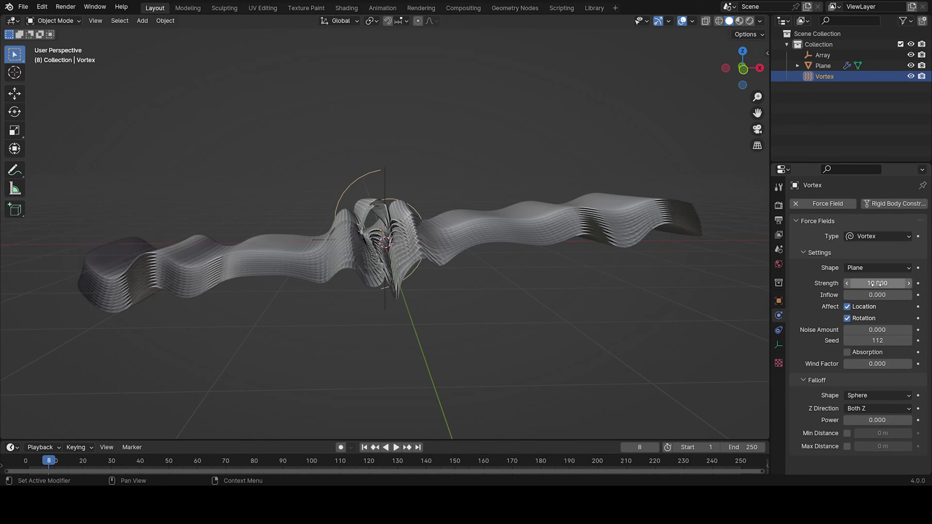
pyautogui.doubleClick(859, 282)
pyautogui.write('5')
pyautogui.press('Return')
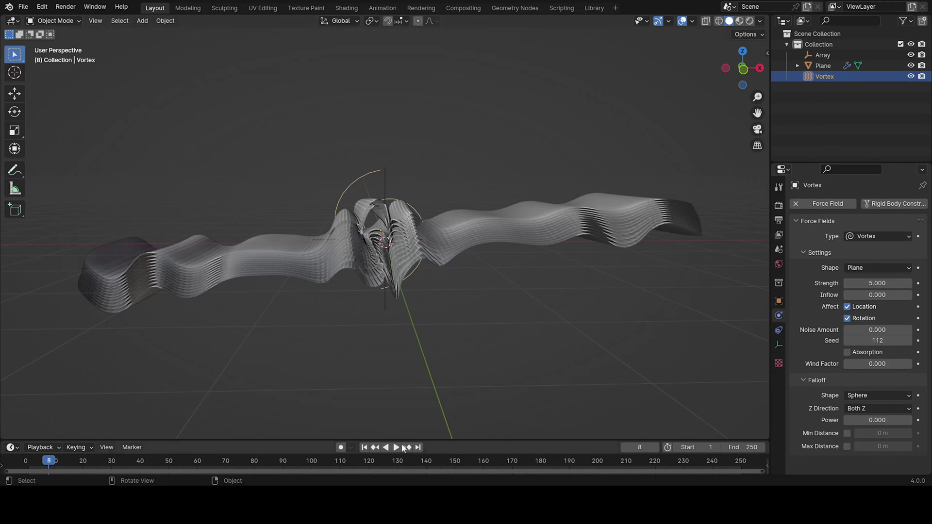
pyautogui.click(364, 448)
# Keep the plane's cloth Quality Steps at 5.
pyautogui.click(509, 238)
pyautogui.moveTo(509, 237); pyautogui.dragTo(480, 275, button='middle')
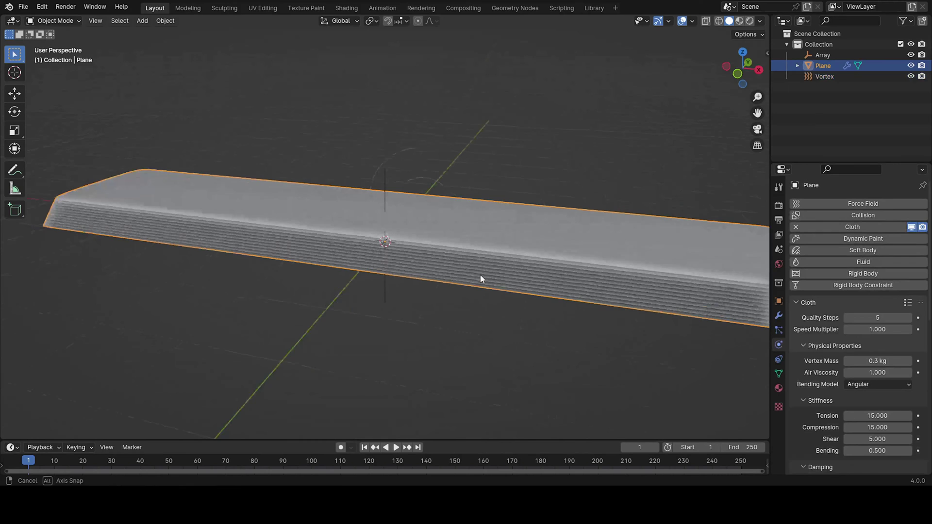
pyautogui.click(910, 318)
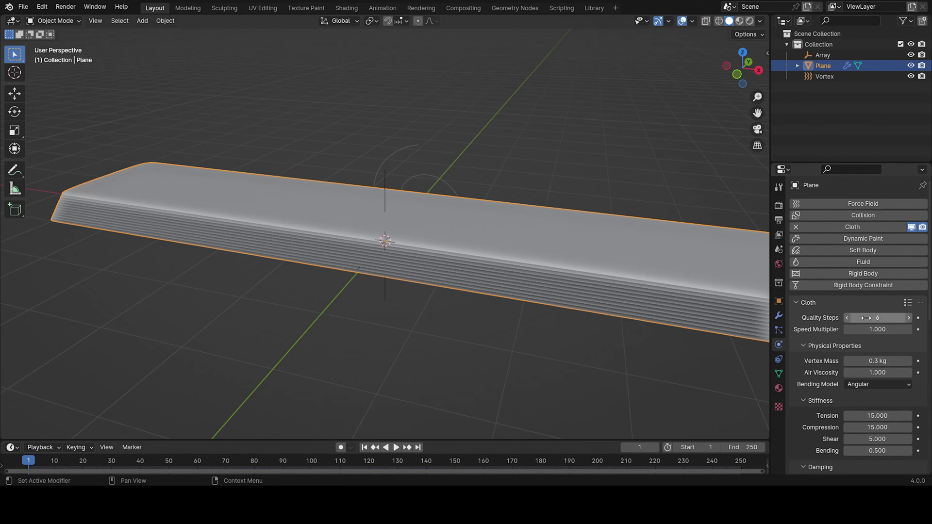
pyautogui.click(854, 319)
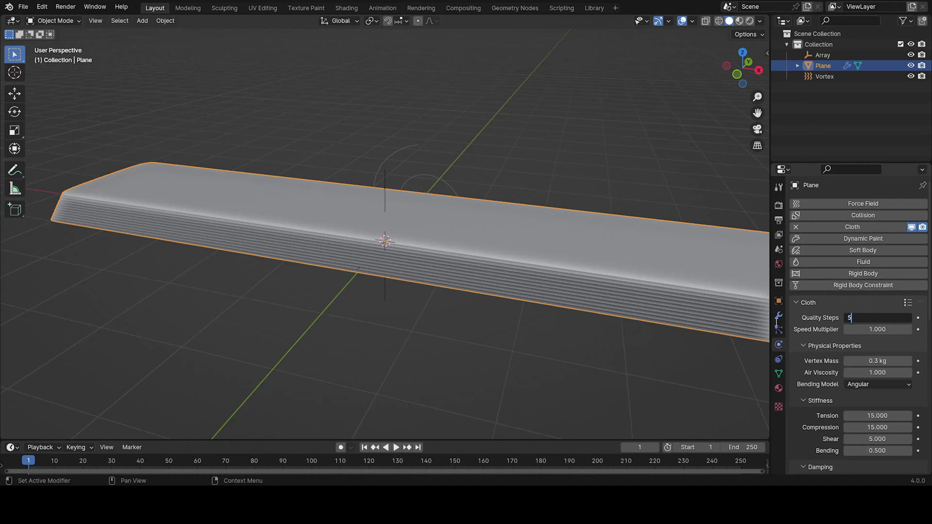
pyautogui.write('5')
pyautogui.press('Return')
# Play the cloth simulation to preview the swirl, then rewind to frame 1.
pyautogui.moveTo(702, 362); pyautogui.dragTo(519, 271, button='middle')
pyautogui.press('space')
pyautogui.press('space')
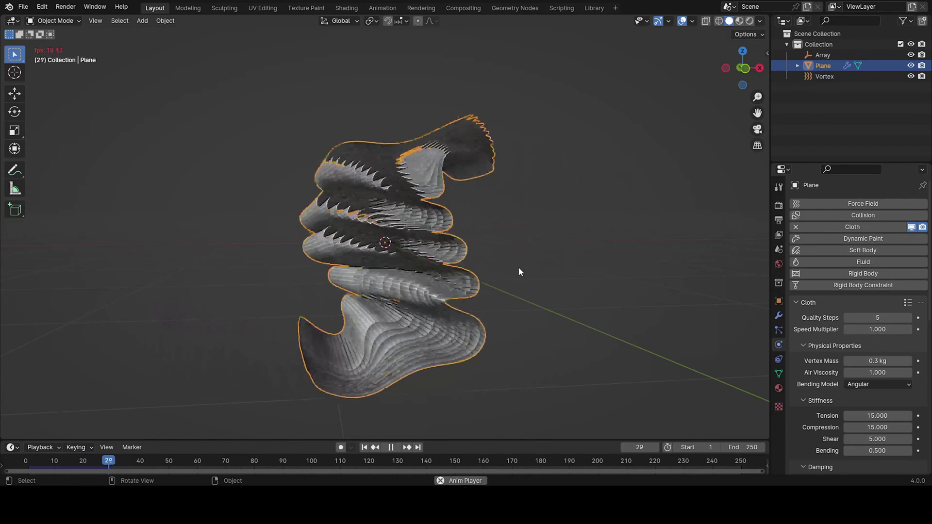
pyautogui.moveTo(519, 267); pyautogui.dragTo(417, 161, button='middle')
pyautogui.press('space')
pyautogui.click(364, 447)
# Set the Vortex strength to 8.
pyautogui.click(417, 162)
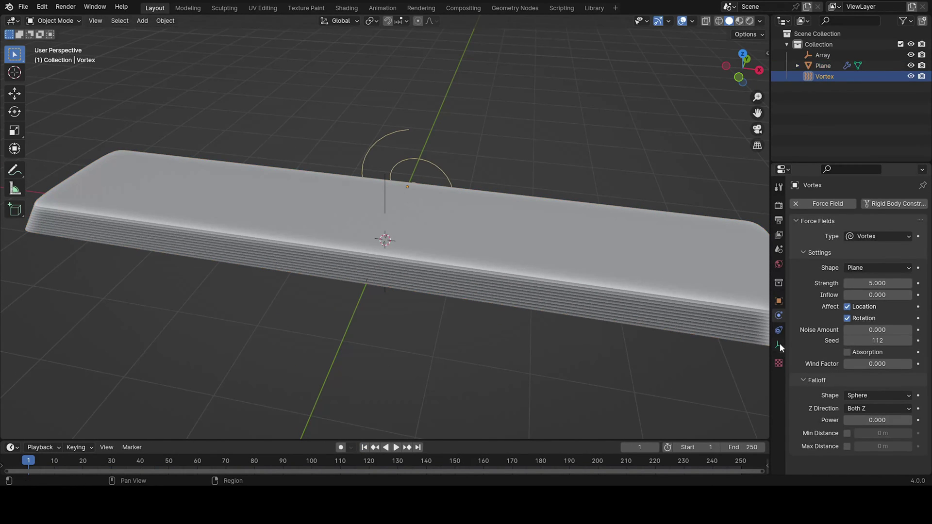
pyautogui.click(867, 279)
pyautogui.write('10')
pyautogui.press('Return')
pyautogui.click(875, 282)
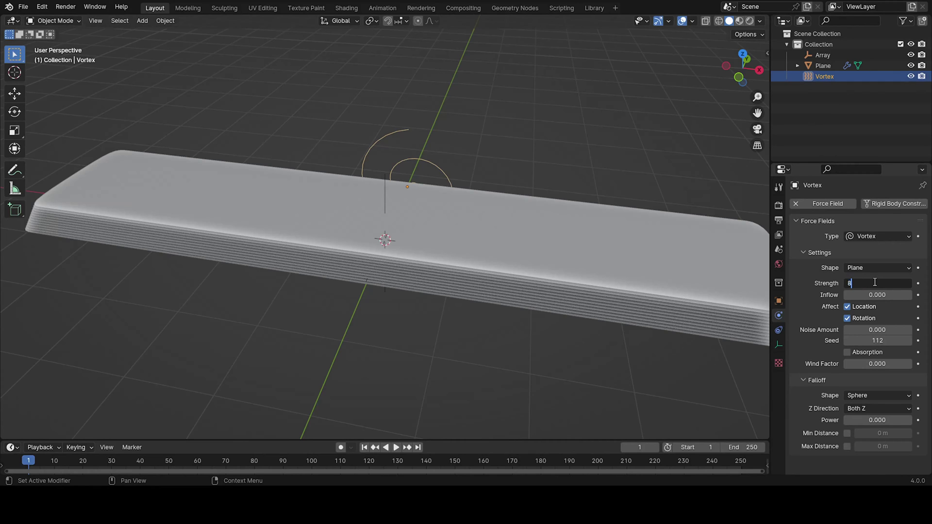
pyautogui.press('Return')
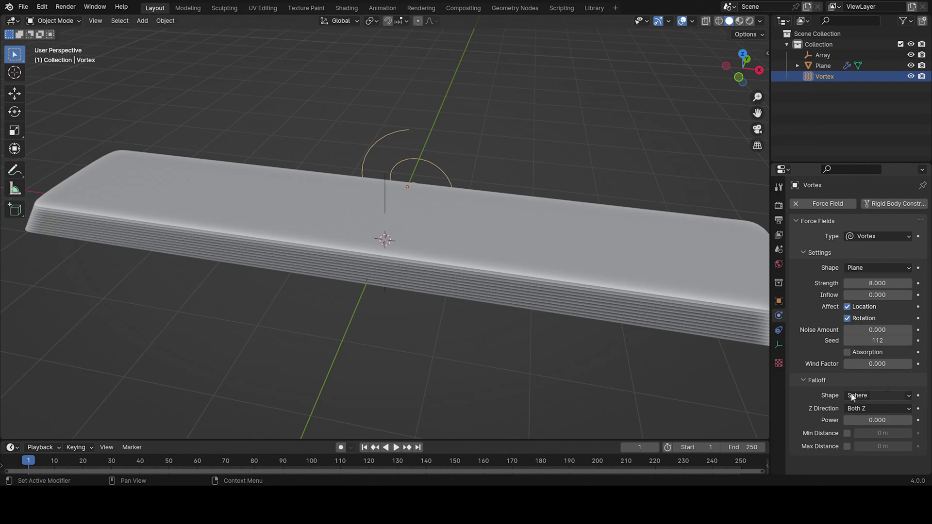
# Play and scrub the cloth animation, settling on frame 14.
pyautogui.press('space')
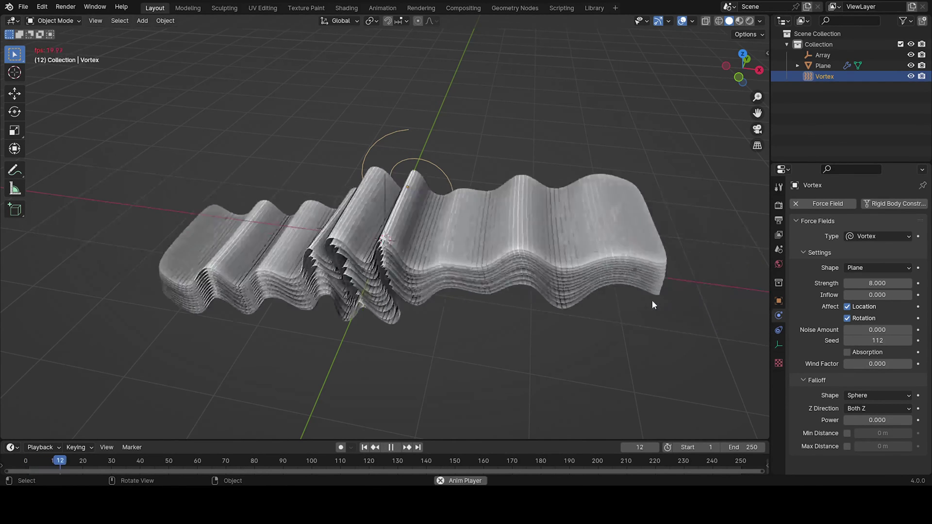
pyautogui.moveTo(652, 300); pyautogui.dragTo(629, 284, button='middle')
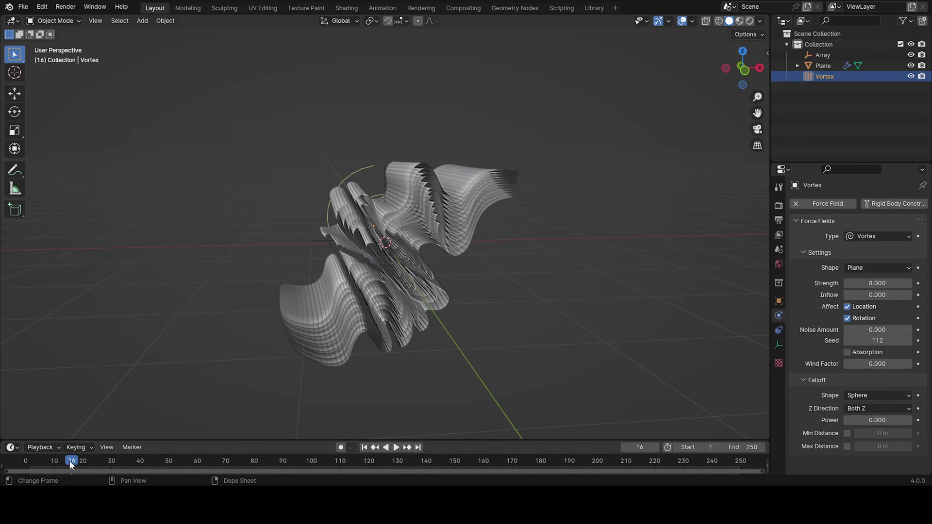
pyautogui.moveTo(71, 465); pyautogui.dragTo(266, 456)
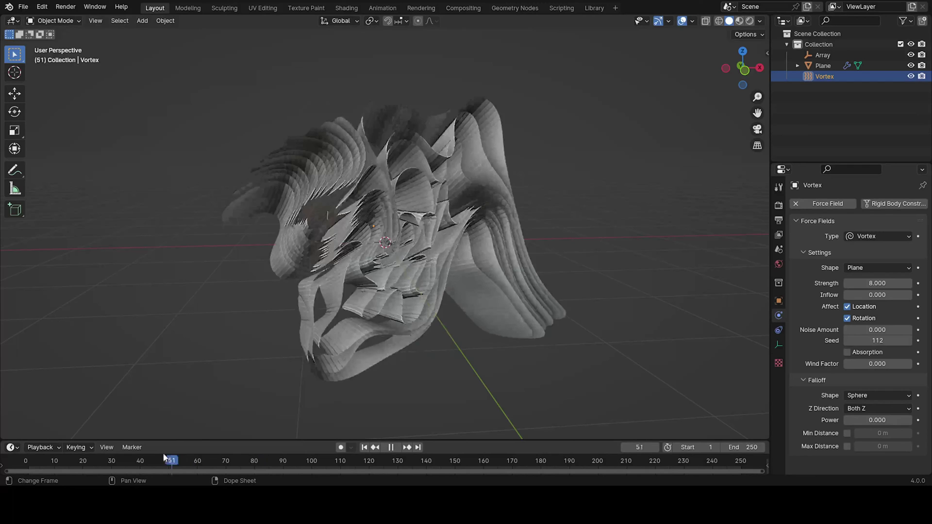
pyautogui.moveTo(165, 460); pyautogui.dragTo(27, 460)
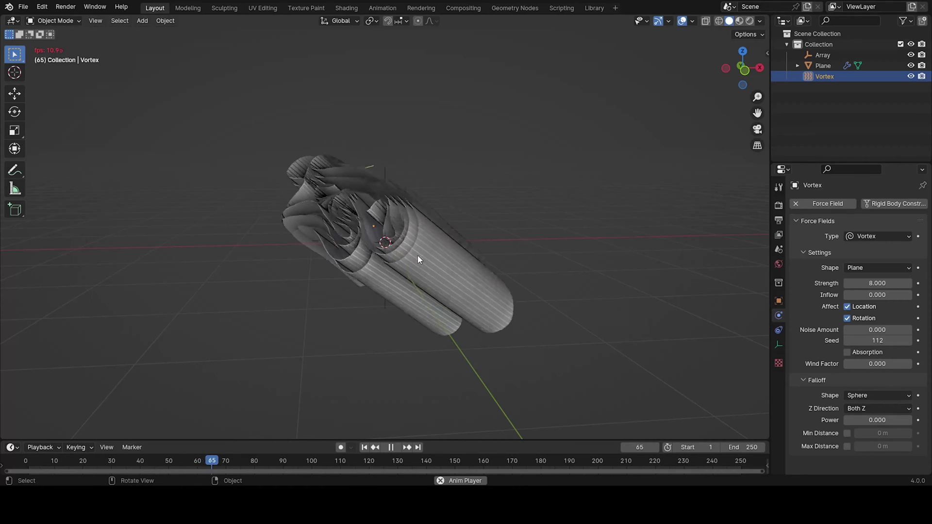
pyautogui.press('space')
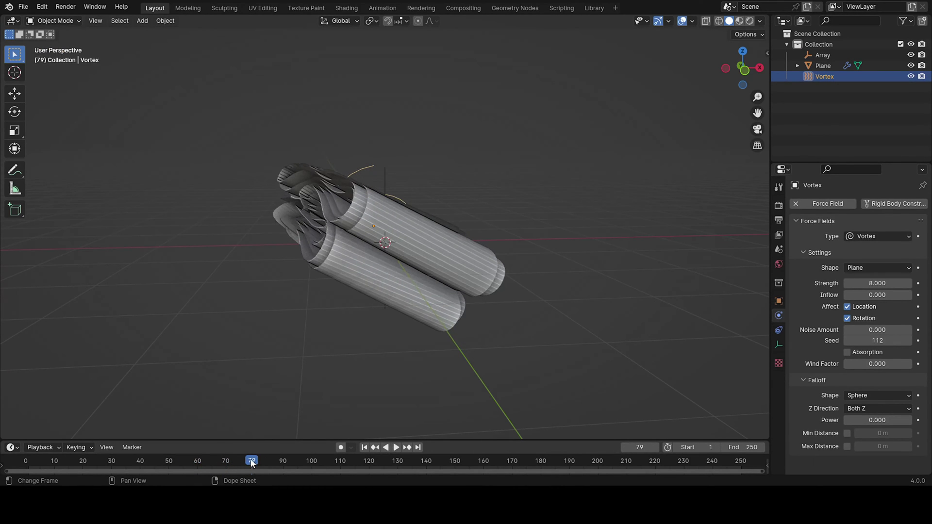
pyautogui.moveTo(252, 462); pyautogui.dragTo(65, 447)
pyautogui.moveTo(286, 297); pyautogui.dragTo(289, 242, button='middle')
# Apply Shade Smooth to the wavy ribbon plane.
pyautogui.click(473, 303)
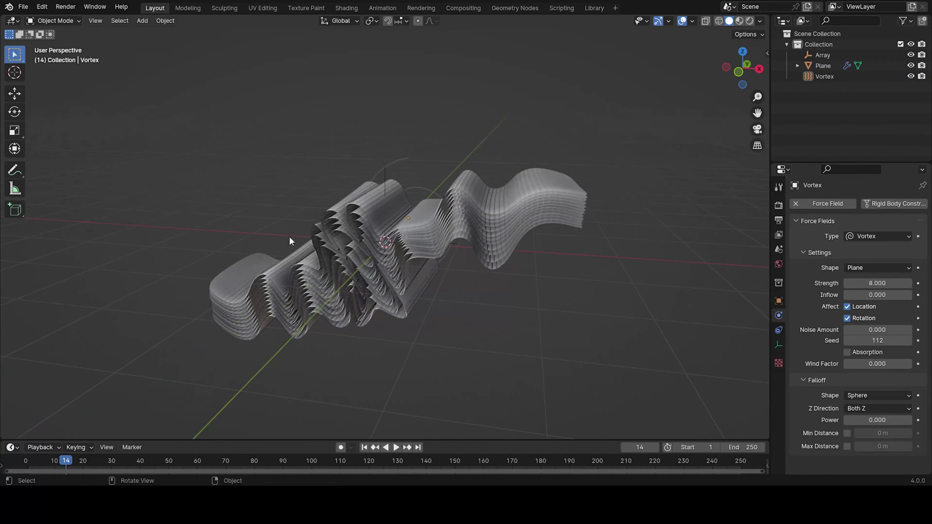
pyautogui.moveTo(481, 335)
pyautogui.mouseDown(button='middle')
pyautogui.moveTo(530, 318)
pyautogui.moveTo(561, 323)
pyautogui.moveTo(555, 335)
pyautogui.moveTo(575, 321)
pyautogui.moveTo(540, 330)
pyautogui.moveTo(522, 311)
pyautogui.moveTo(529, 304)
pyautogui.moveTo(505, 322)
pyautogui.moveTo(513, 238)
pyautogui.moveTo(455, 252)
pyautogui.moveTo(485, 237)
pyautogui.mouseUp(button='middle')
pyautogui.click(513, 238)
pyautogui.rightClick(513, 237)
pyautogui.click(511, 237)
pyautogui.scroll(3, 552, 252)
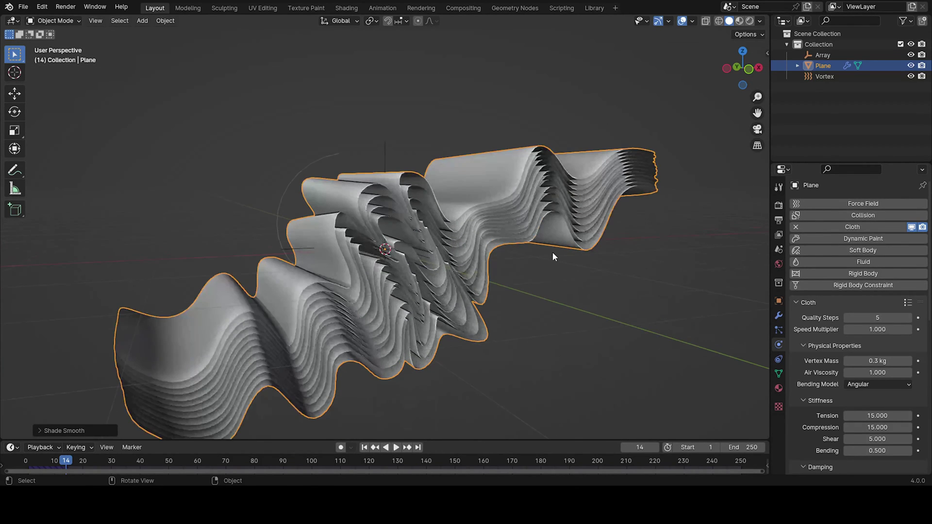
# Add a Camera object to the scene.
pyautogui.click(546, 304)
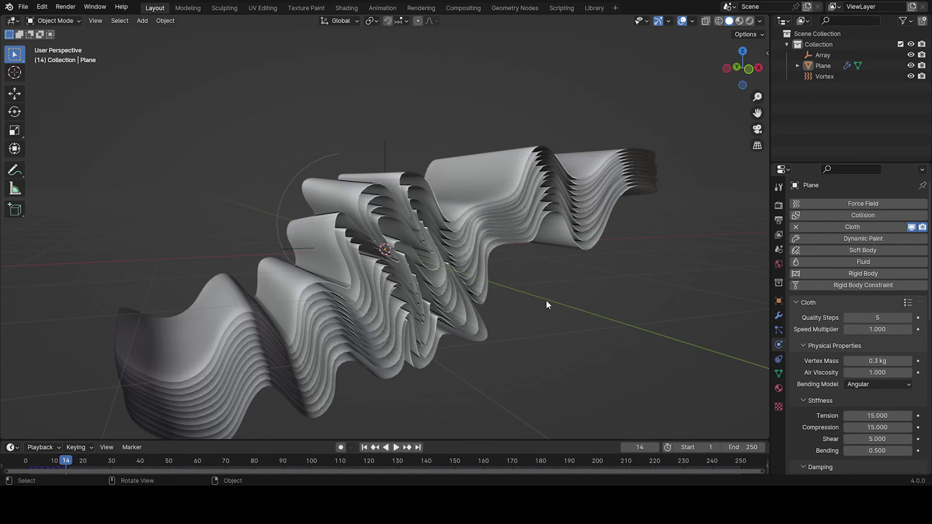
pyautogui.hotkey('shift', 'a')
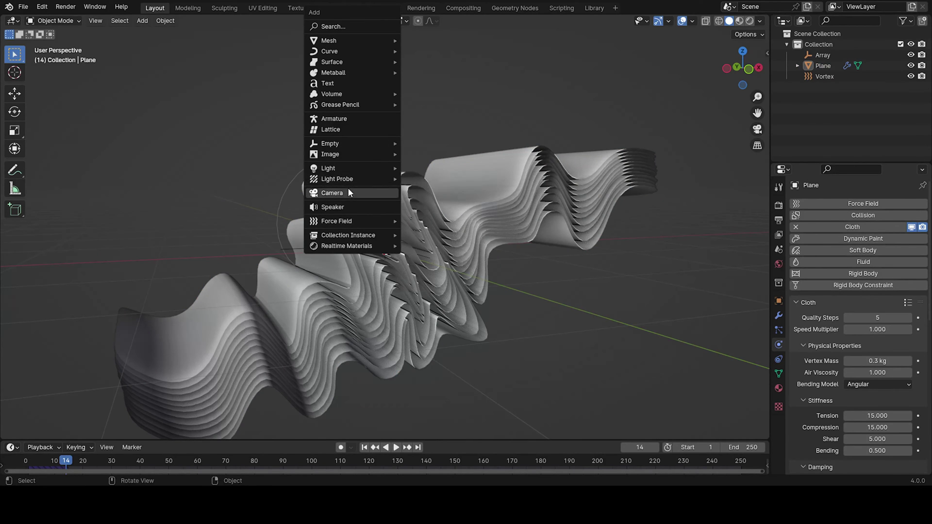
pyautogui.click(348, 192)
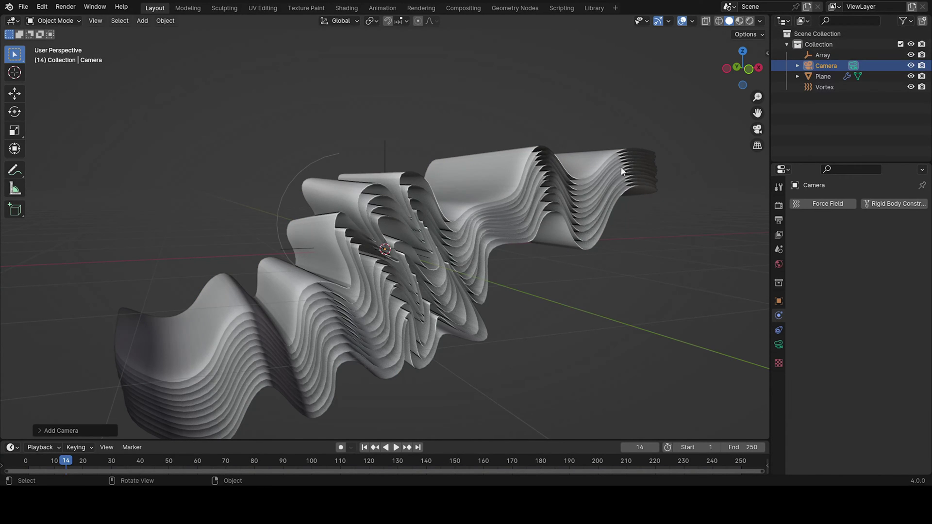
pyautogui.moveTo(624, 171)
pyautogui.mouseDown(button='middle')
pyautogui.moveTo(540, 174)
pyautogui.moveTo(549, 161)
pyautogui.moveTo(540, 159)
pyautogui.mouseUp(button='middle')
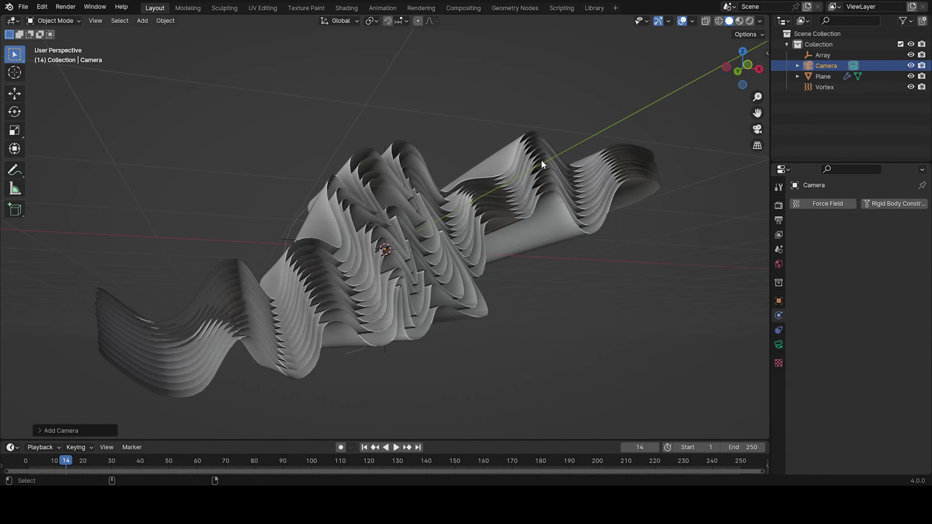
# Align the camera to the current view and start the Shortcut VUr add-on from the sidebar.
pyautogui.press('ctrl+alt+KP_0')
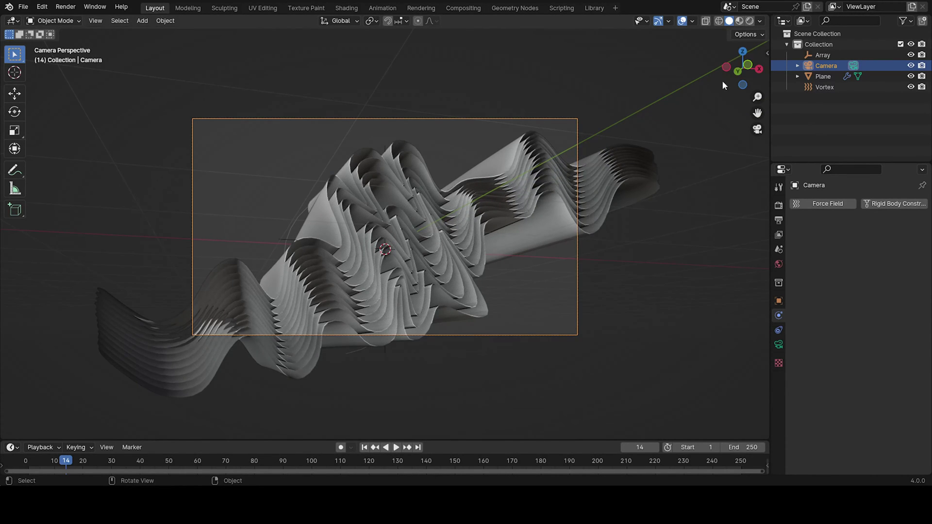
pyautogui.click(768, 54)
pyautogui.click(767, 145)
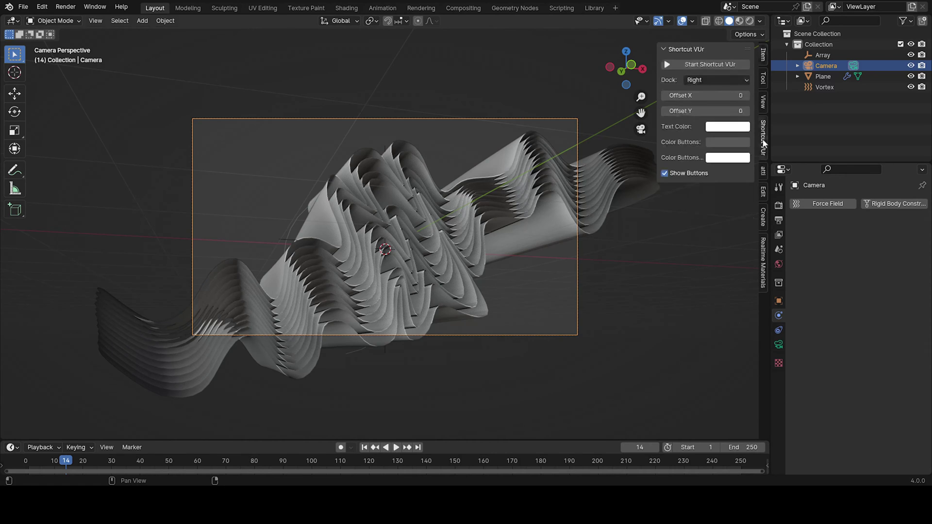
pyautogui.click(720, 65)
pyautogui.press('n')
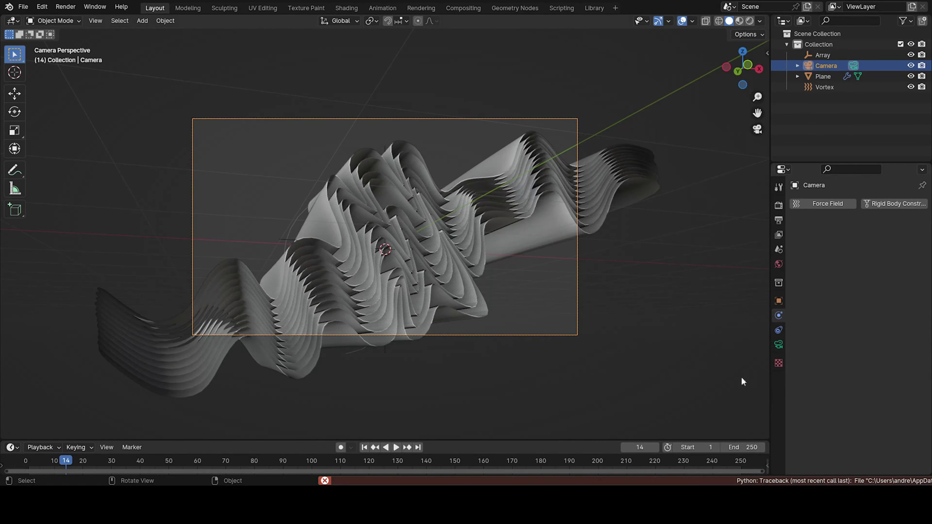
# Dolly the camera back along its local Z until the whole ribbon slab fits the frame.
pyautogui.press('g')
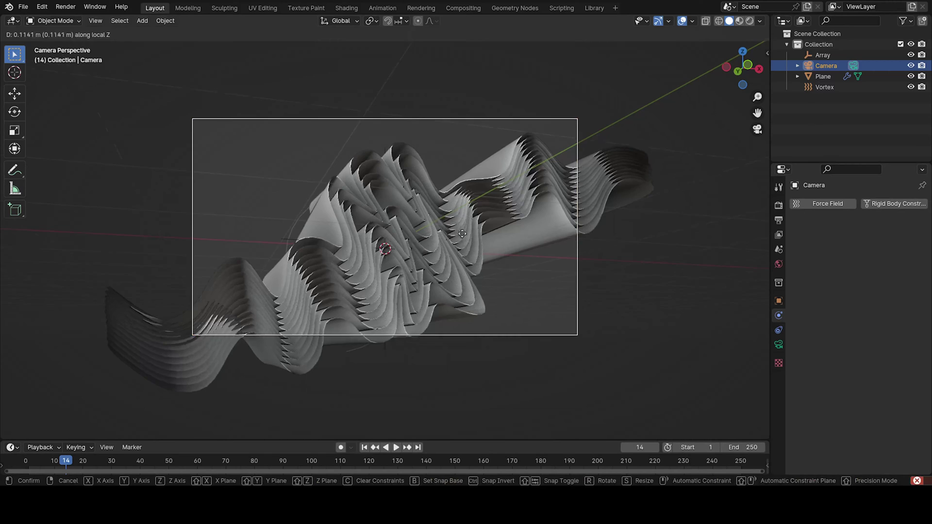
pyautogui.press('z')
pyautogui.press('z')
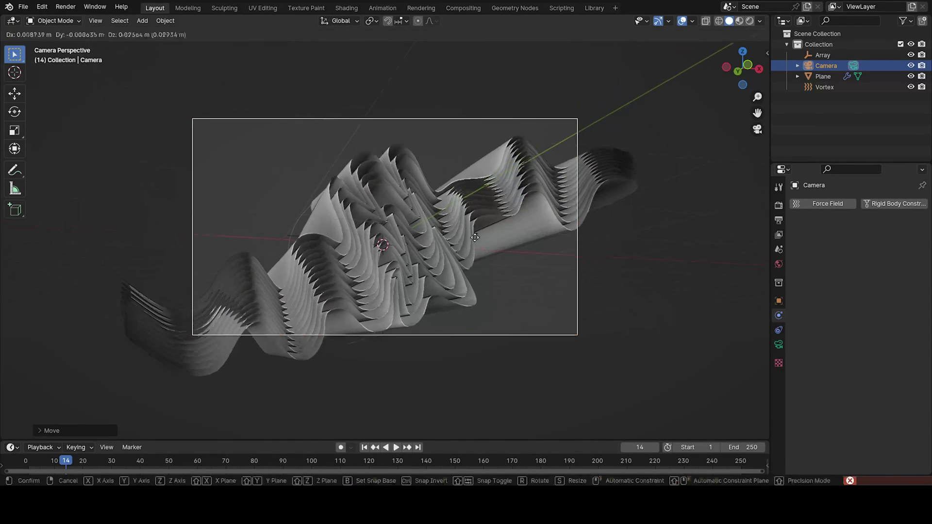
pyautogui.press('Escape')
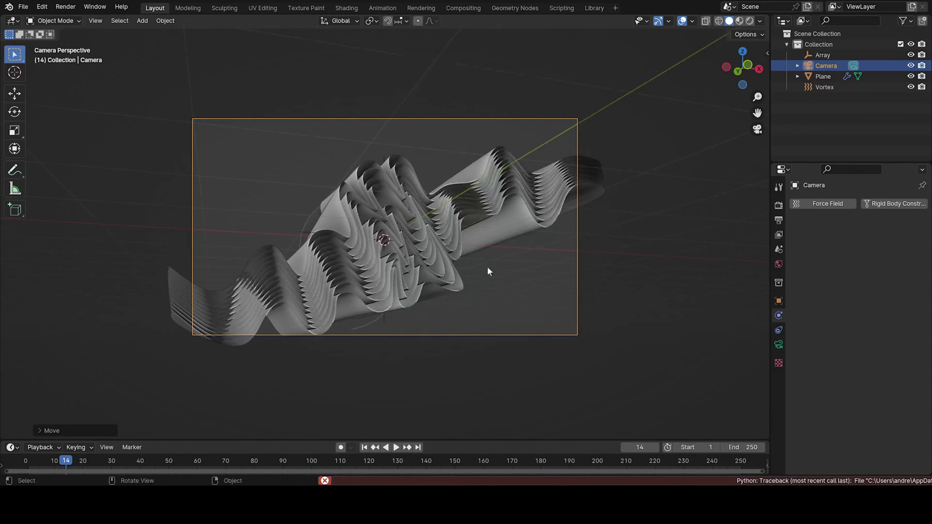
pyautogui.press('g')
pyautogui.press('z')
pyautogui.press('z')
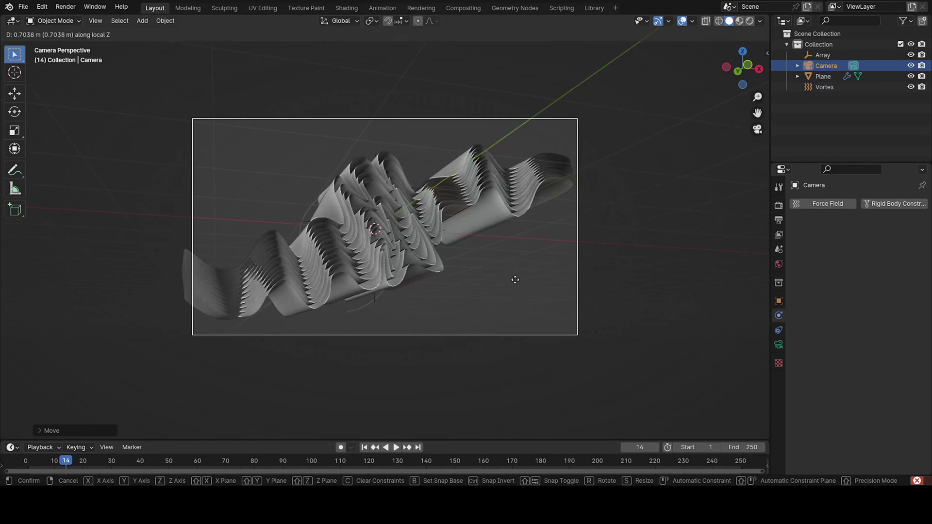
pyautogui.press('Escape')
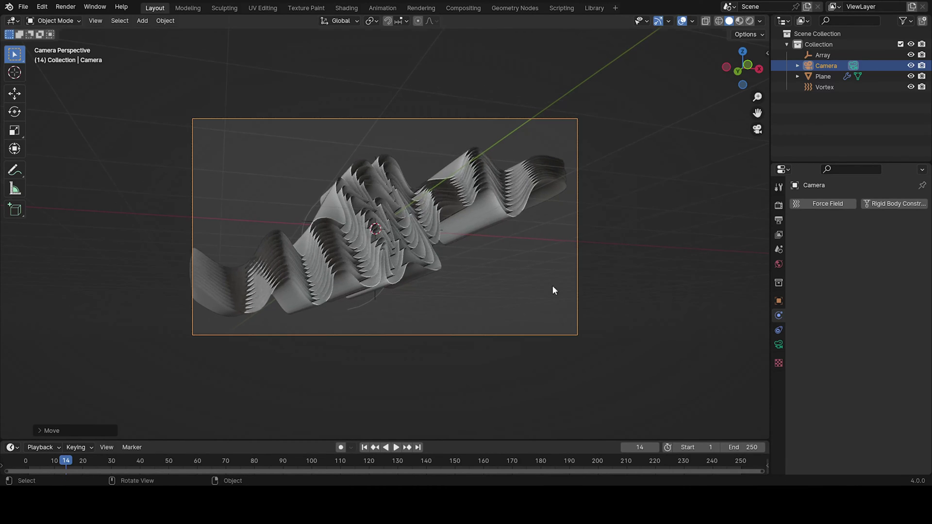
pyautogui.press('g')
pyautogui.press('Escape')
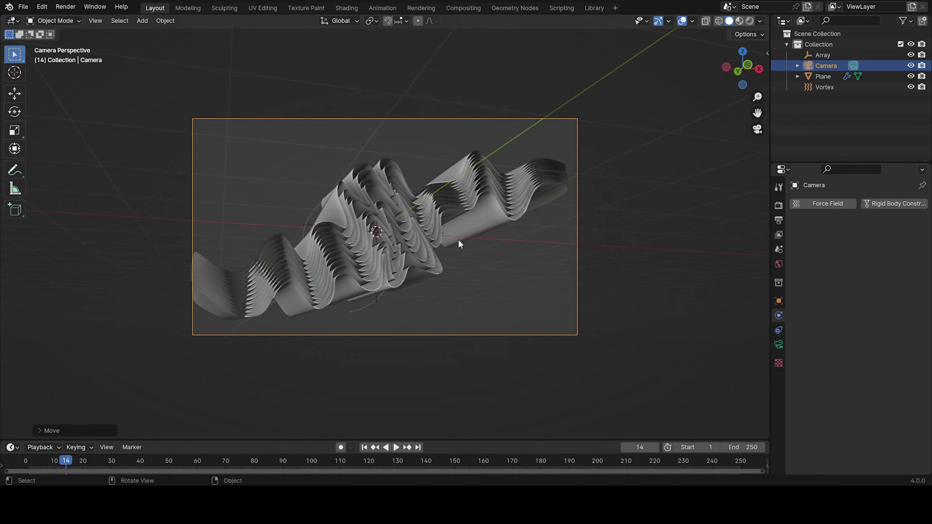
pyautogui.scroll(4, 383, 243)
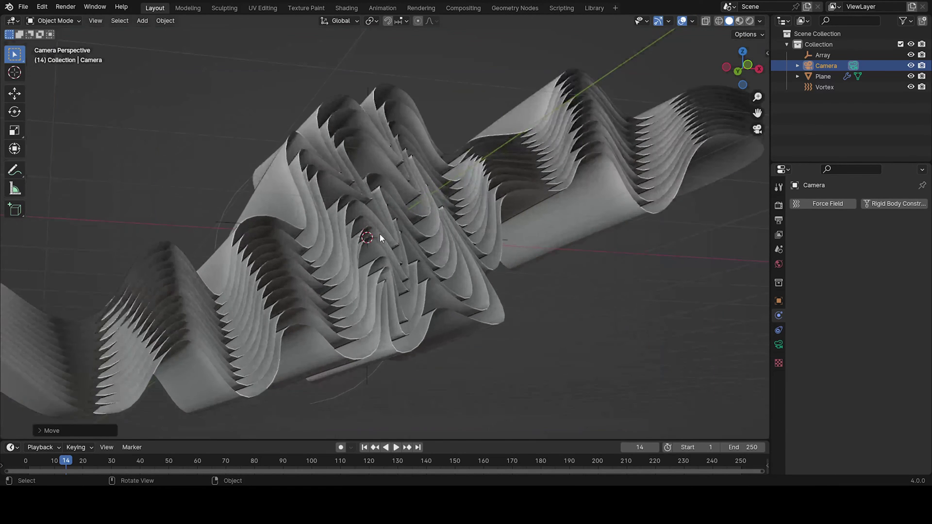
pyautogui.scroll(-3, 394, 233)
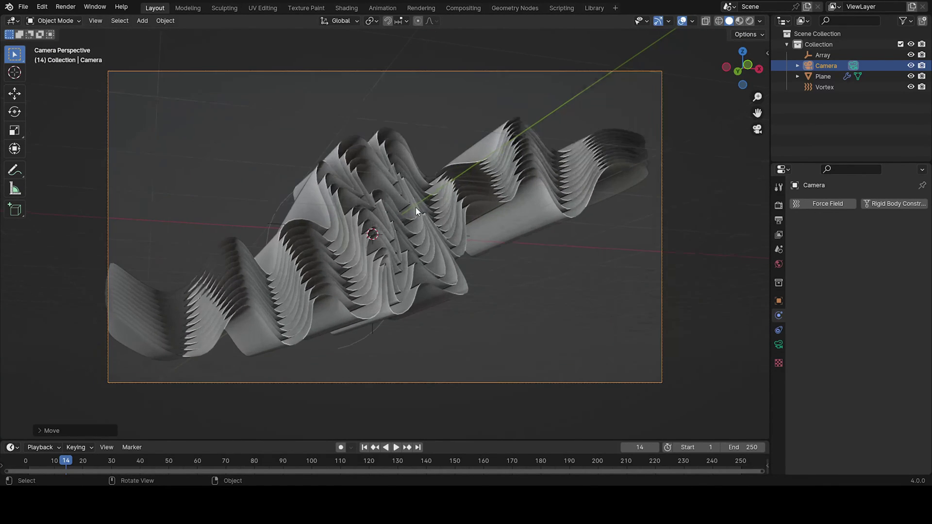
pyautogui.scroll(3, 416, 207)
pyautogui.scroll(-3, 415, 207)
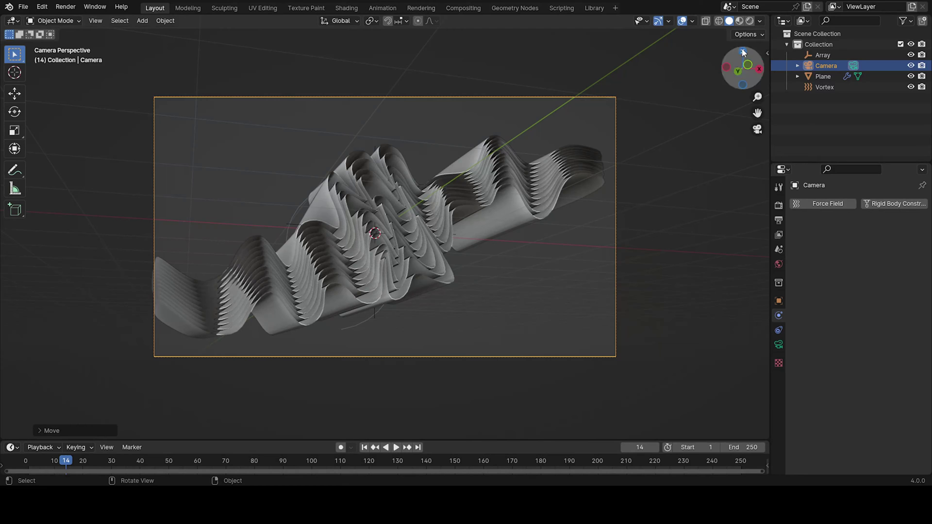
# Switch the viewport to rendered shading and turn on ambient occlusion in the render settings.
pyautogui.click(751, 22)
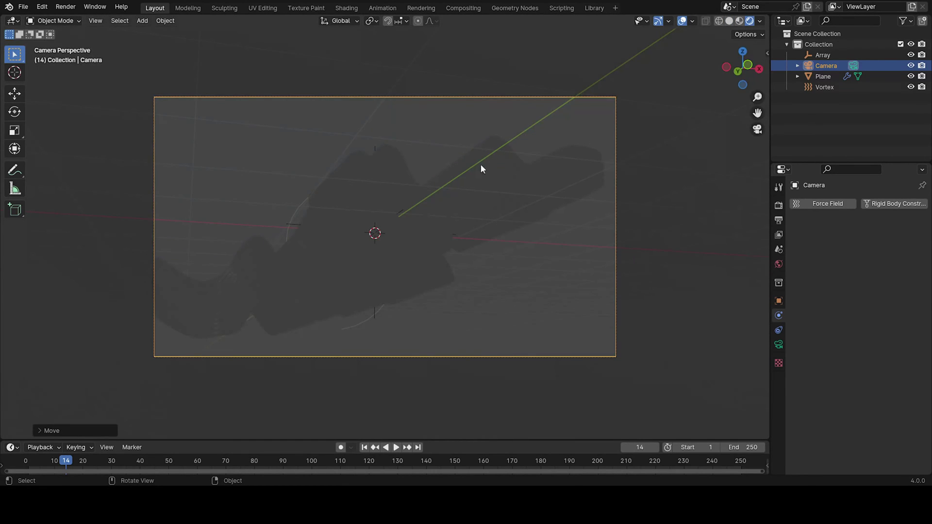
pyautogui.moveTo(480, 164)
pyautogui.mouseDown(button='middle')
pyautogui.moveTo(414, 202)
pyautogui.moveTo(489, 202)
pyautogui.mouseUp(button='middle')
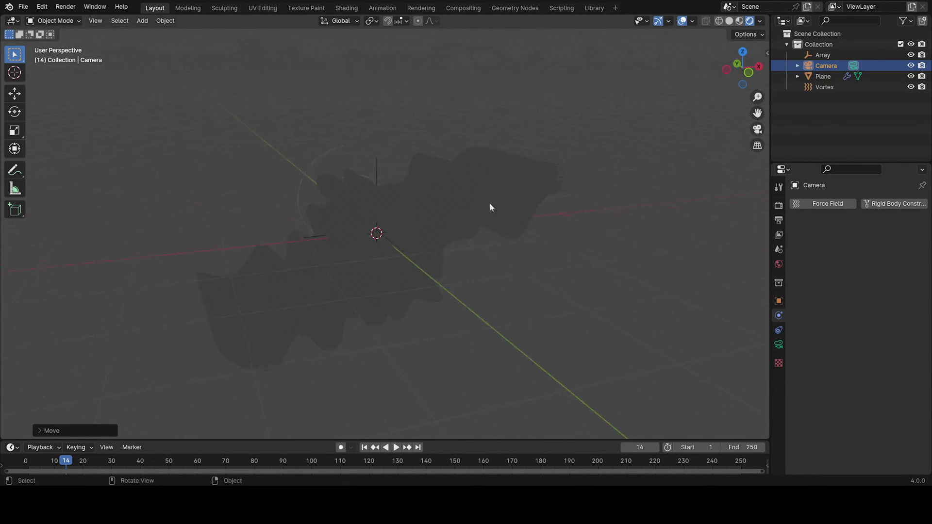
pyautogui.click(779, 205)
pyautogui.click(848, 205)
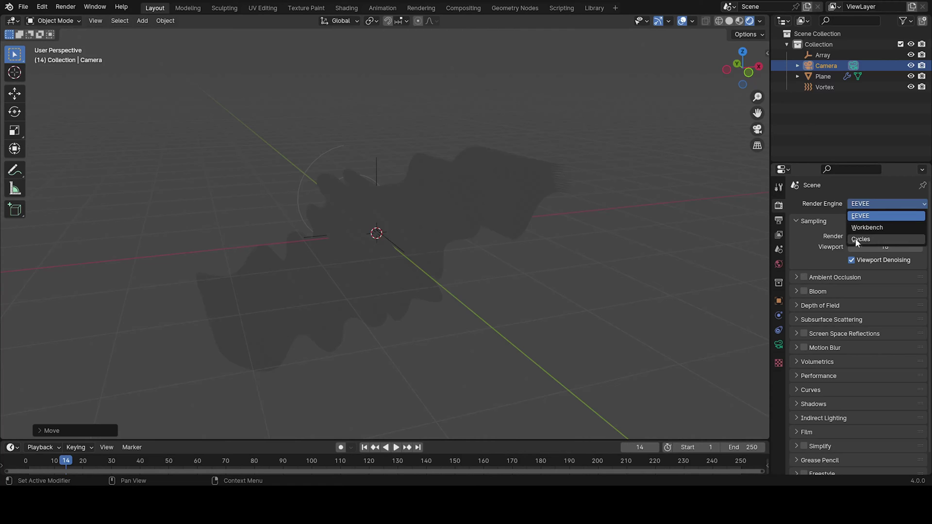
pyautogui.click(804, 276)
pyautogui.moveTo(464, 279); pyautogui.dragTo(432, 258, button='middle')
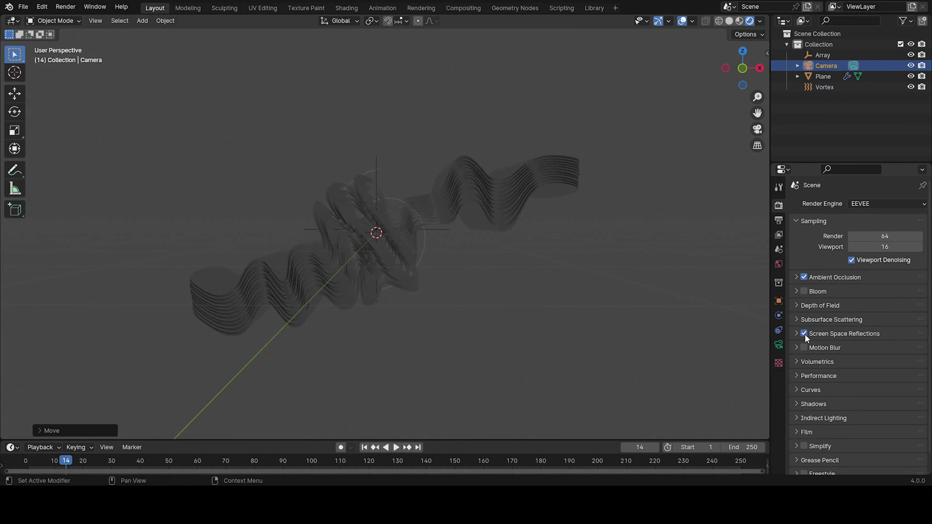
pyautogui.moveTo(753, 325)
pyautogui.mouseDown(button='middle')
pyautogui.moveTo(640, 325)
pyautogui.moveTo(728, 326)
pyautogui.mouseUp(button='middle')
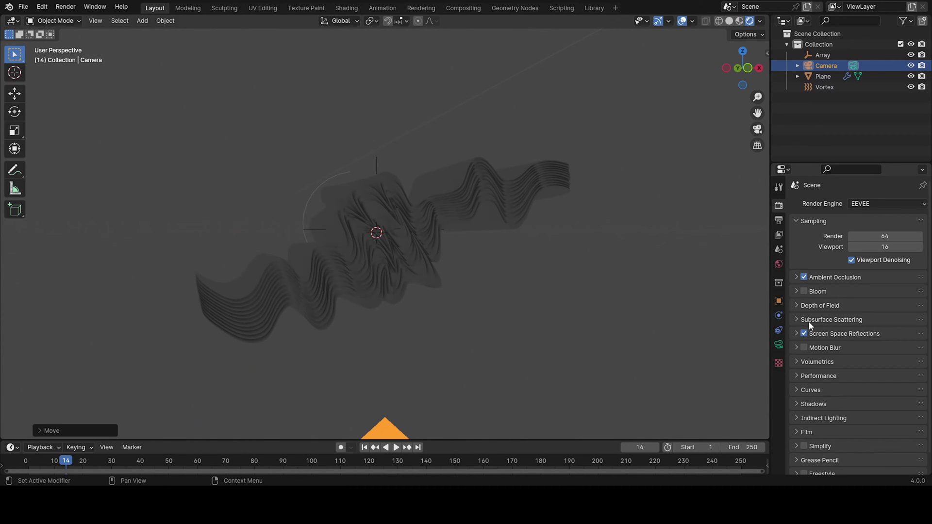
# Set the render engine to Cycles and return to the camera view.
pyautogui.click(862, 205)
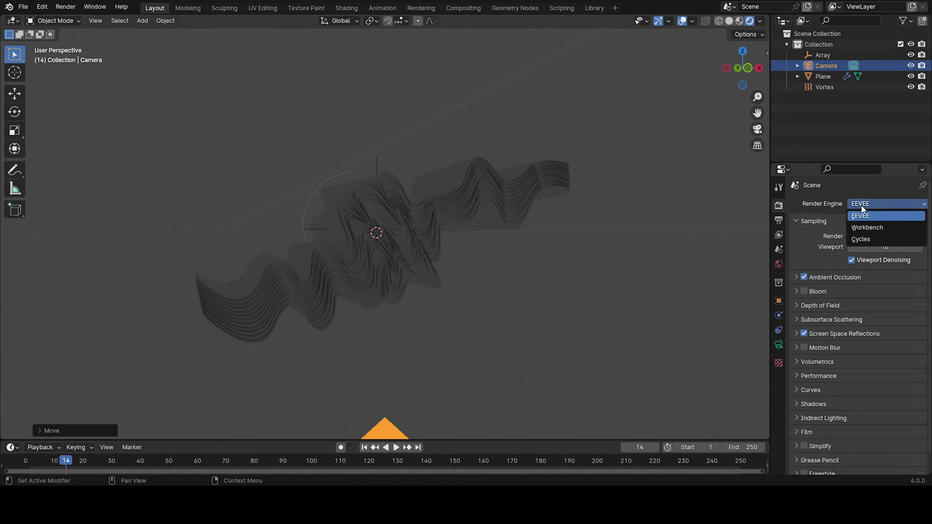
pyautogui.click(863, 239)
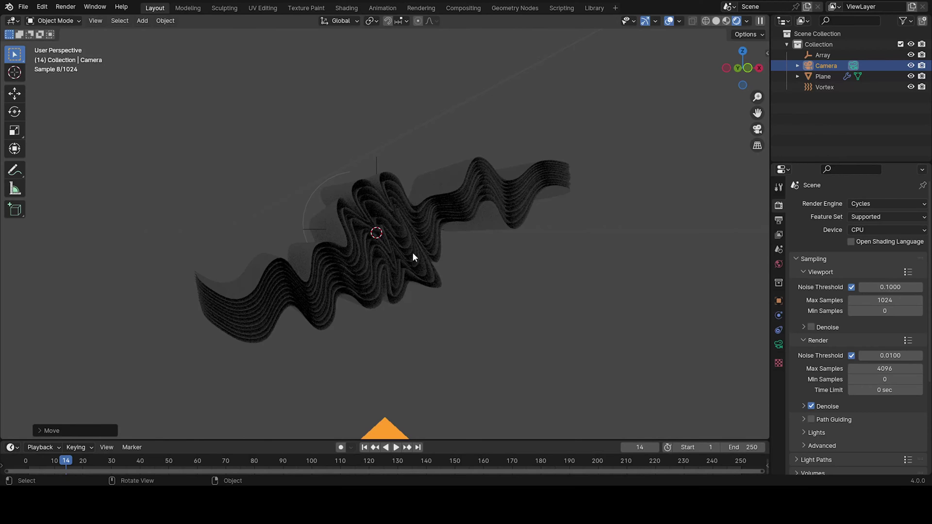
pyautogui.click(880, 204)
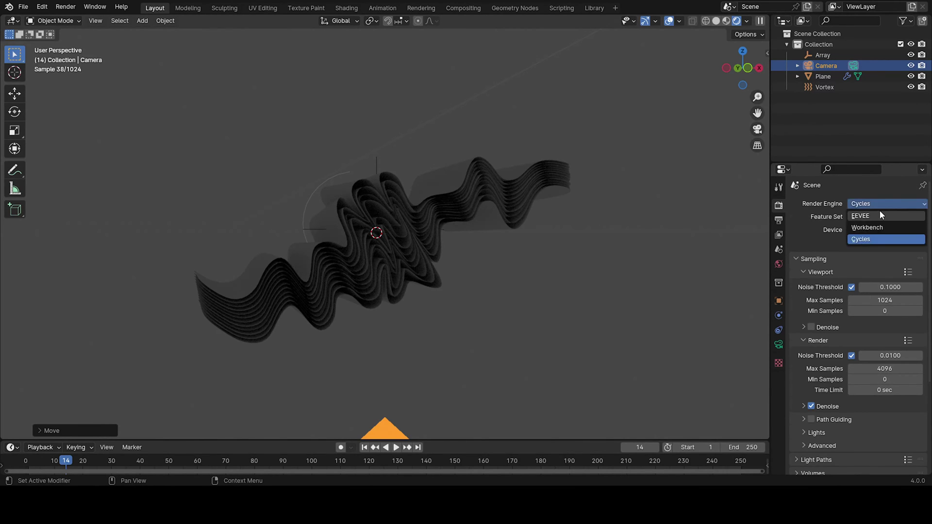
pyautogui.click(880, 215)
pyautogui.click(880, 204)
pyautogui.click(867, 239)
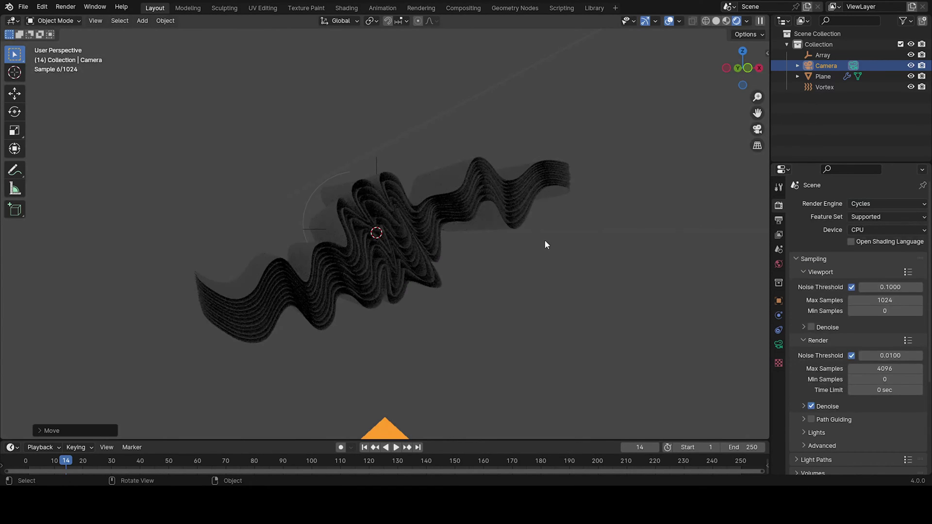
pyautogui.press('KP_0')
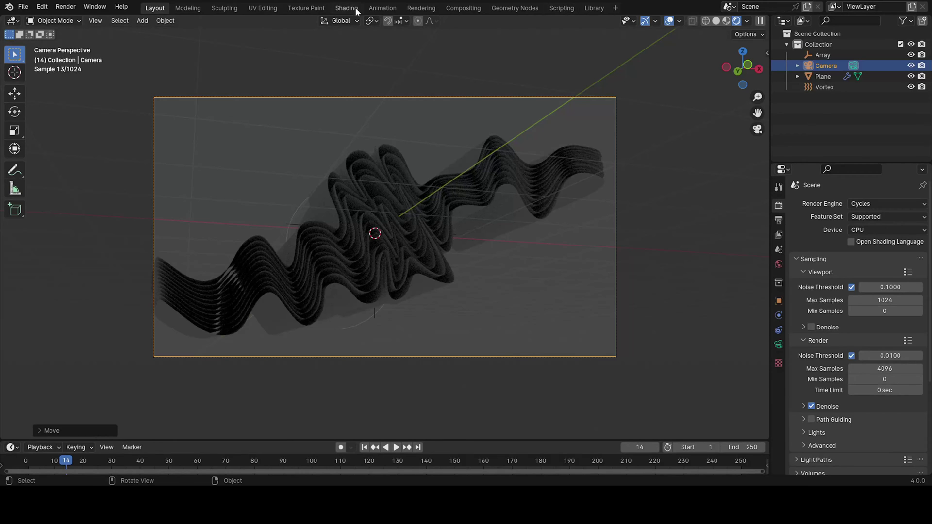
# In the Shading workspace camera view, give the ribbon Plane a new material, Material.001.
pyautogui.click(347, 7)
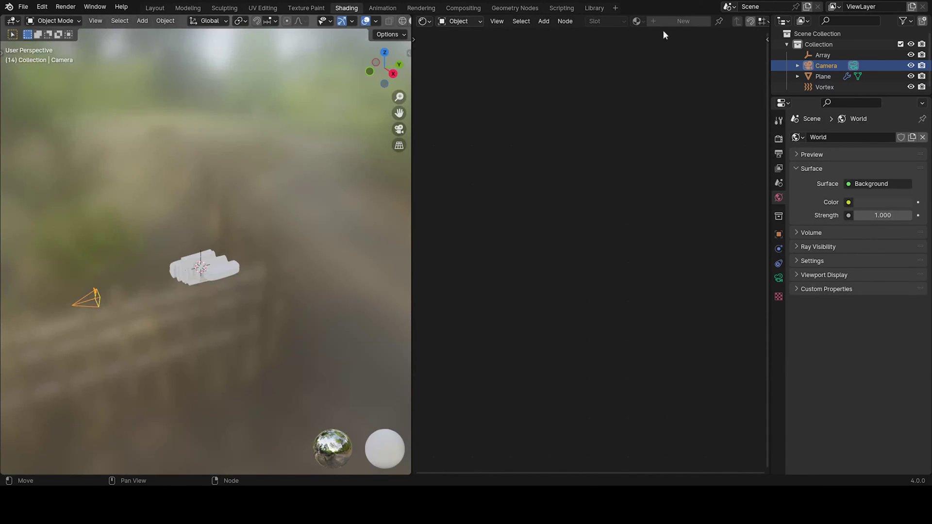
pyautogui.press('KP_0')
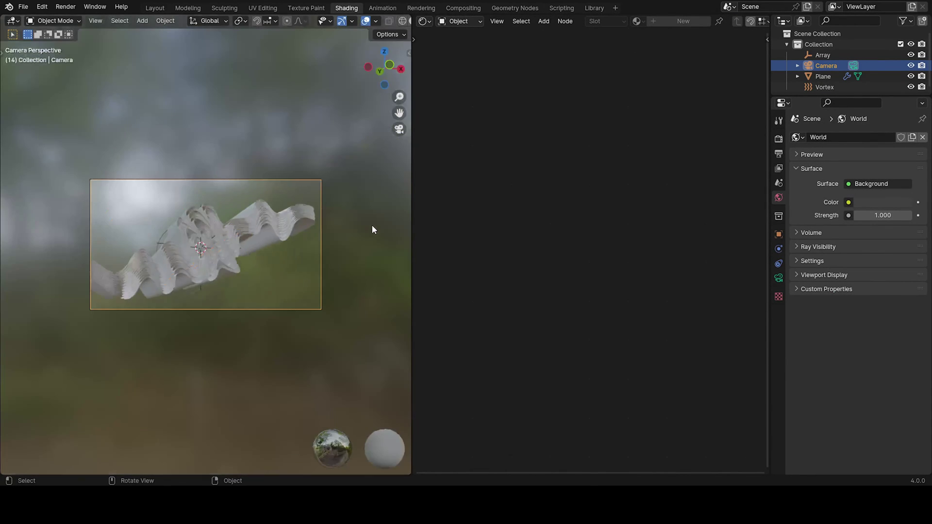
pyautogui.click(241, 221)
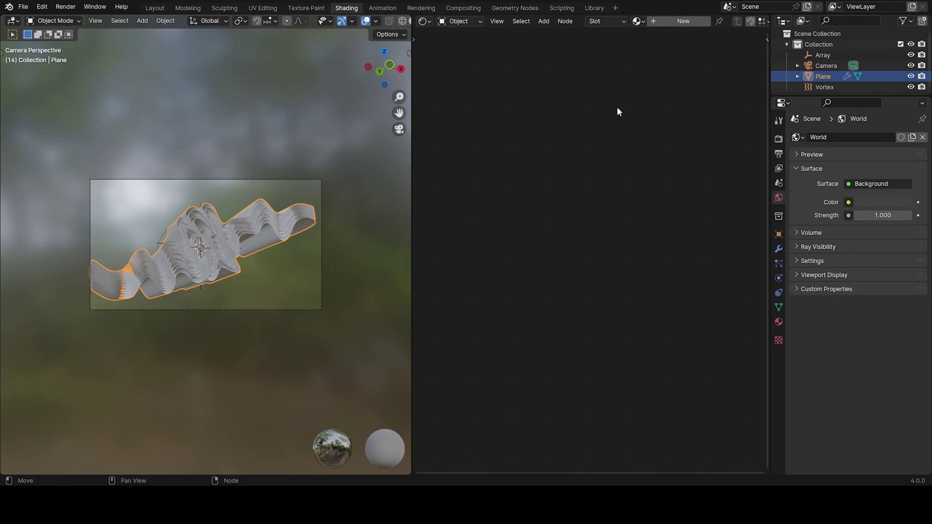
pyautogui.click(676, 22)
# Expand the Principled BSDF's Sheen panel in the node editor, briefly checking the Coat panel.
pyautogui.scroll(2, 585, 243)
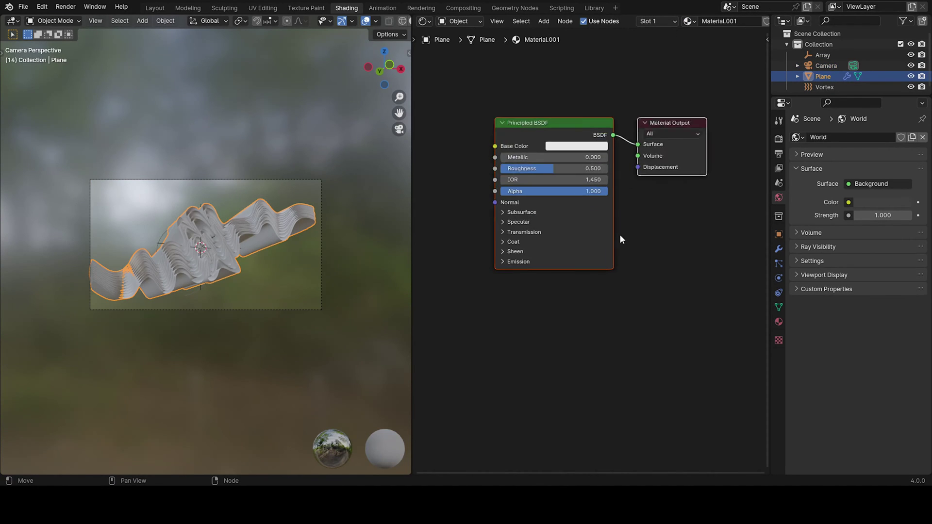
pyautogui.keyDown('shift'); pyautogui.scroll(3, 587, 260); pyautogui.keyUp('shift')
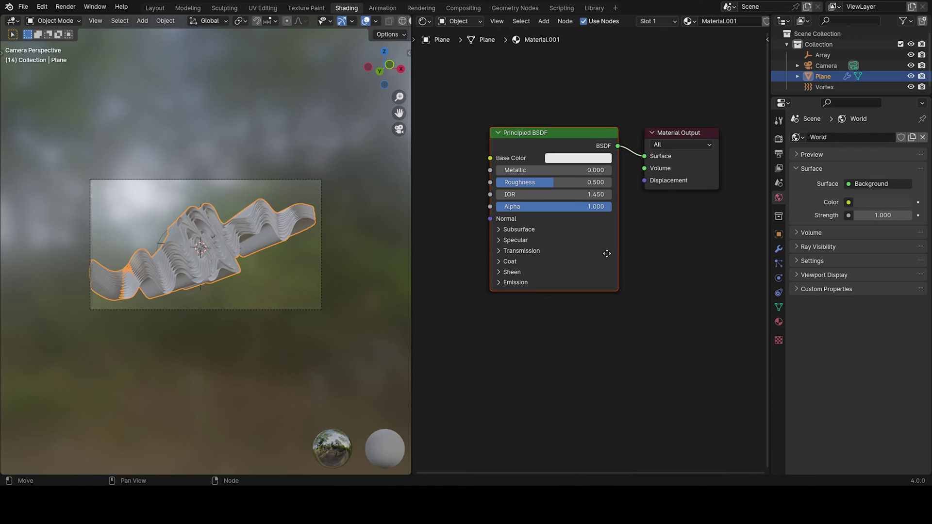
pyautogui.scroll(1, 585, 285)
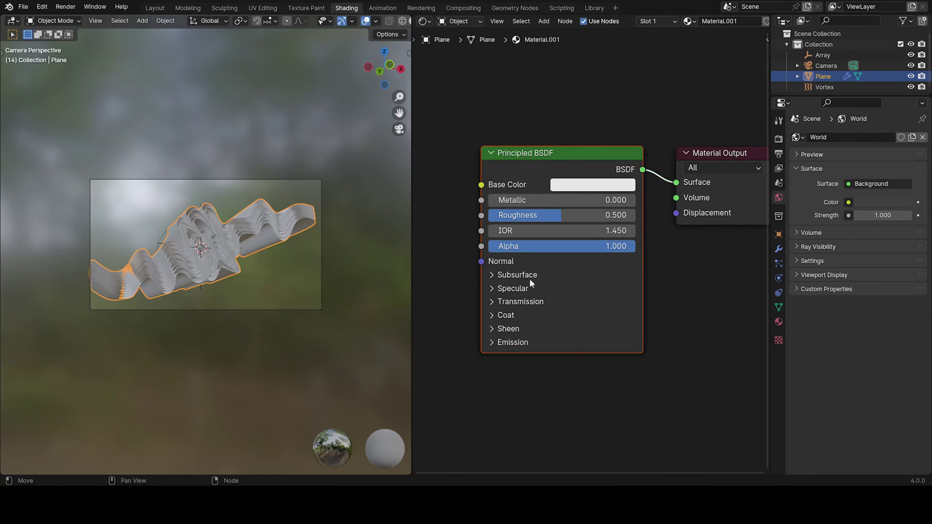
pyautogui.scroll(-1, 519, 282)
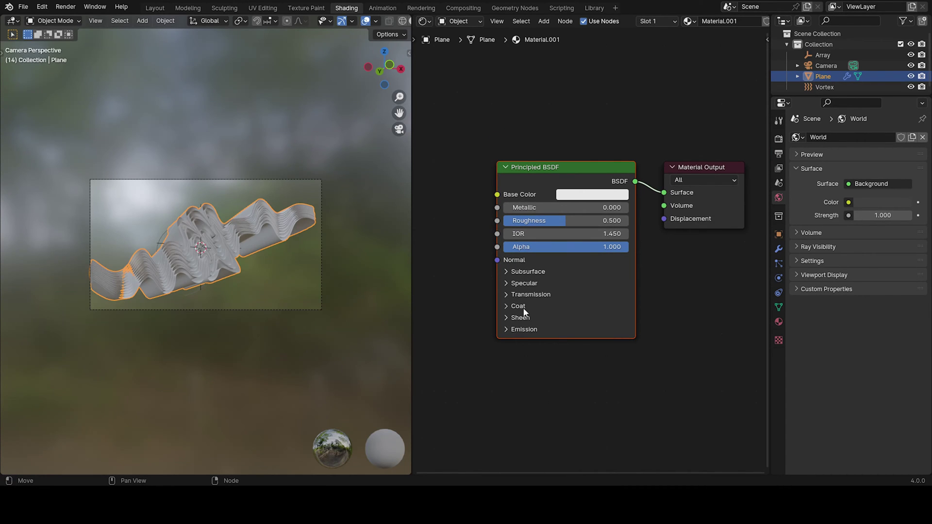
pyautogui.moveTo(509, 315); pyautogui.dragTo(520, 276, button='middle')
pyautogui.click(520, 278)
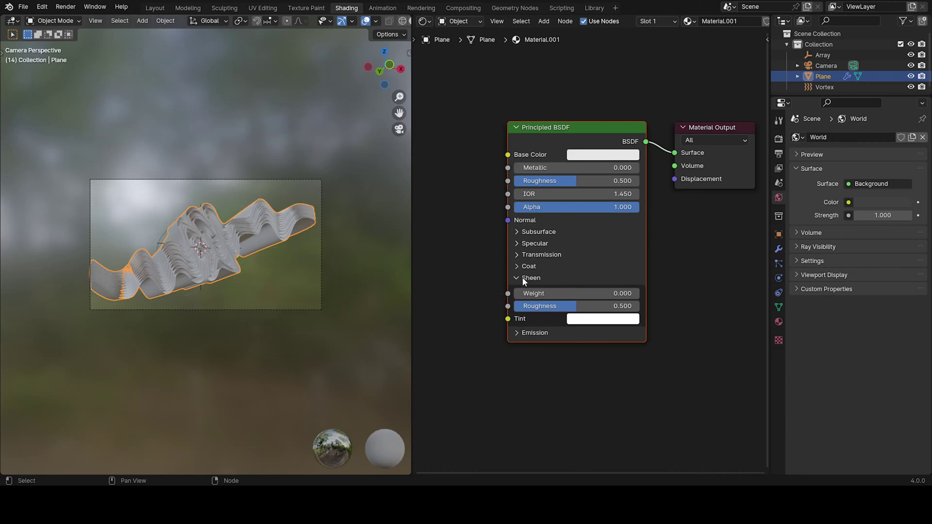
pyautogui.scroll(1, 560, 264)
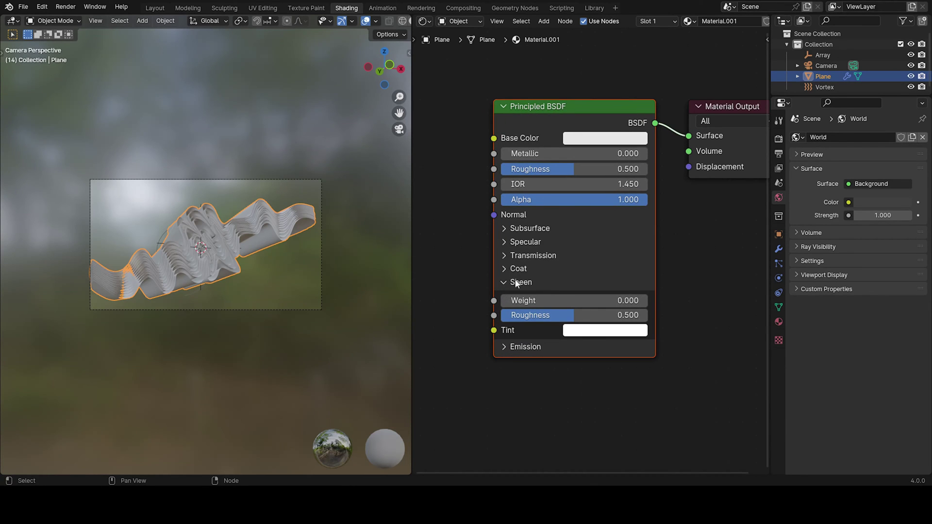
pyautogui.click(505, 268)
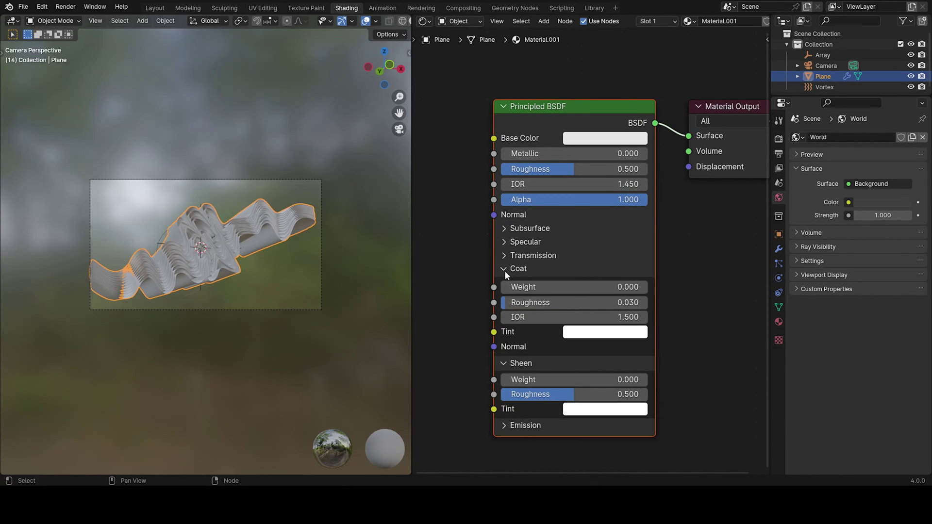
pyautogui.click(515, 269)
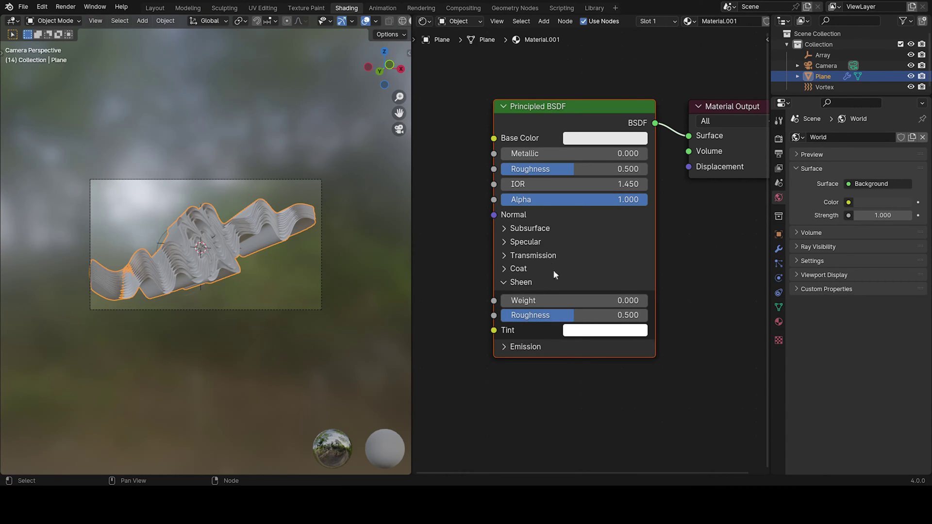
pyautogui.moveTo(516, 364); pyautogui.dragTo(531, 358, button='middle')
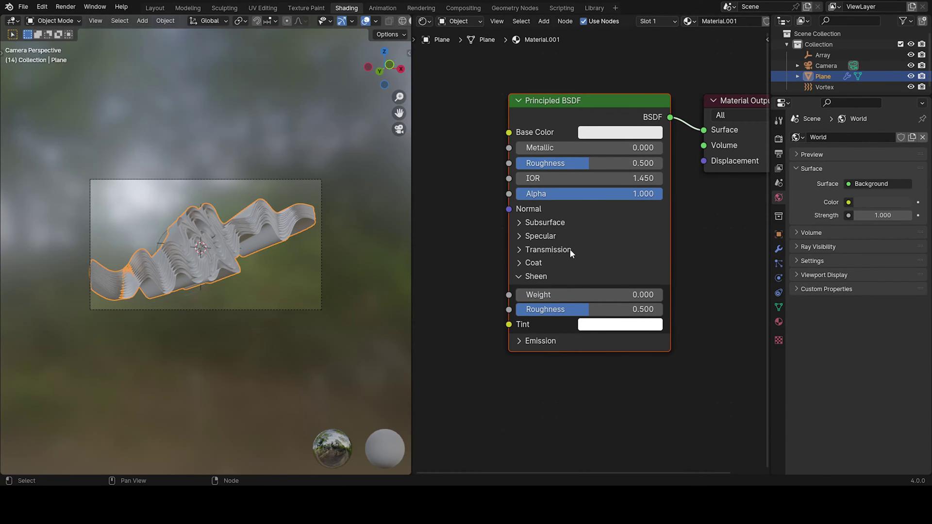
# Set the Base Color to deep pink and the Sheen Tint to red.
pyautogui.click(626, 136)
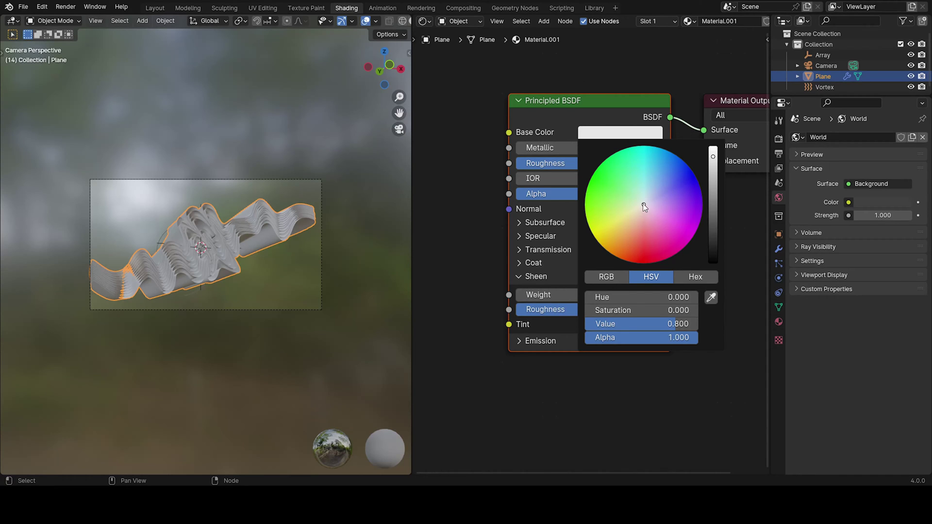
pyautogui.moveTo(643, 203)
pyautogui.mouseDown()
pyautogui.moveTo(620, 259)
pyautogui.moveTo(645, 261)
pyautogui.mouseUp()
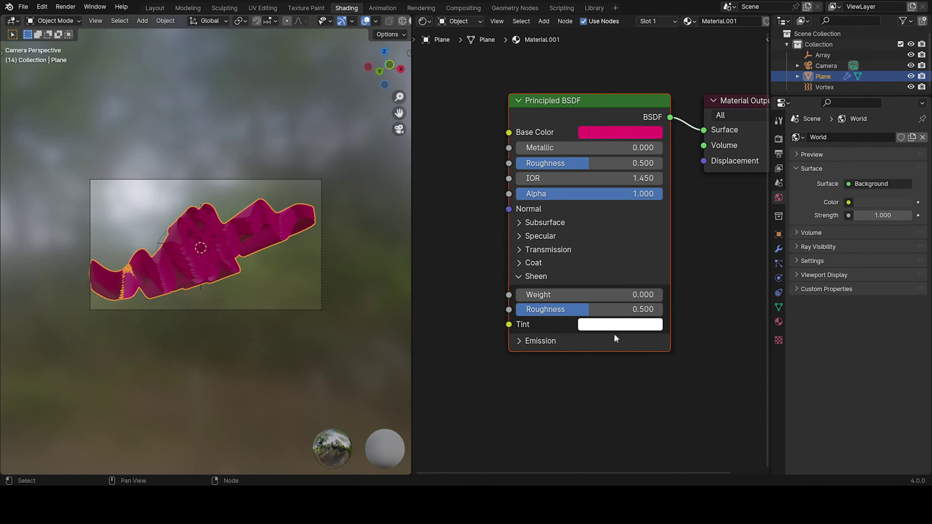
pyautogui.click(651, 325)
pyautogui.moveTo(673, 244)
pyautogui.mouseDown()
pyautogui.moveTo(656, 212)
pyautogui.moveTo(631, 229)
pyautogui.moveTo(644, 218)
pyautogui.mouseUp()
pyautogui.scroll(4, 321, 170)
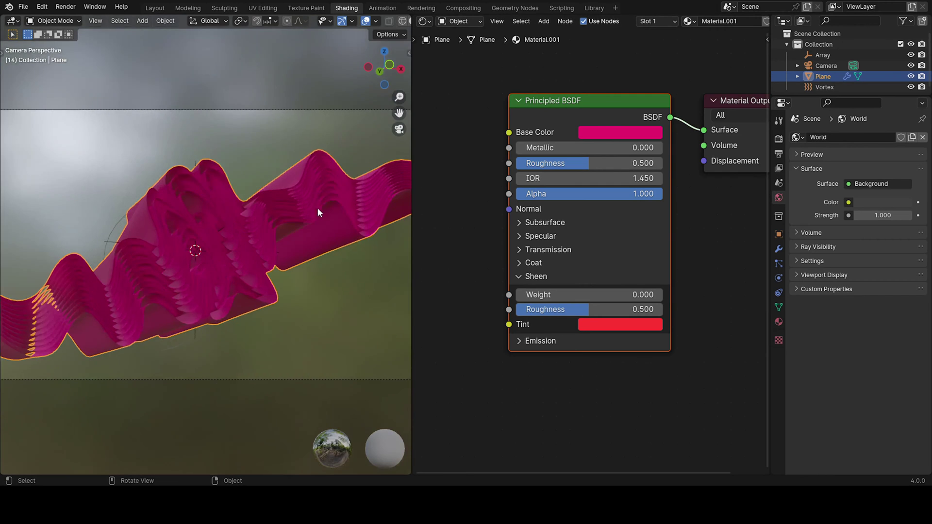
pyautogui.scroll(-2, 340, 209)
pyautogui.scroll(2, 380, 211)
pyautogui.scroll(-3, 280, 285)
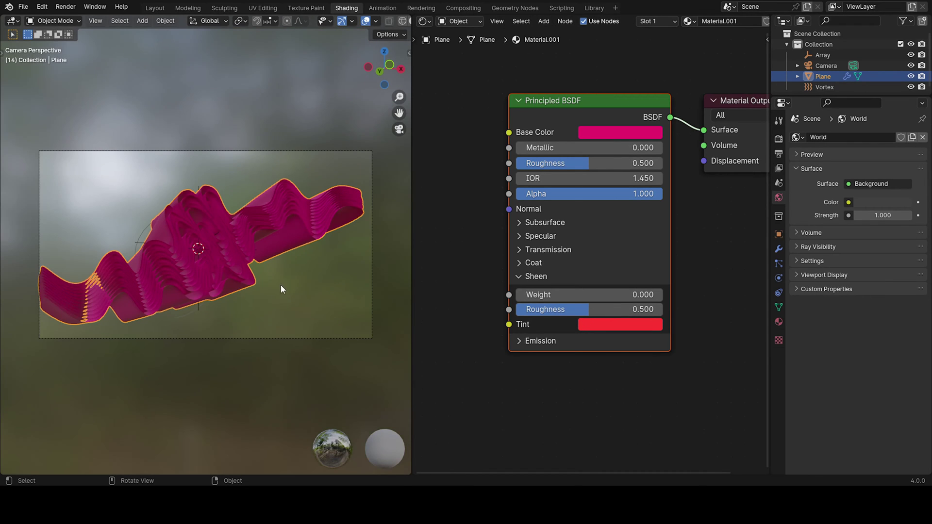
pyautogui.scroll(-2, 401, 22)
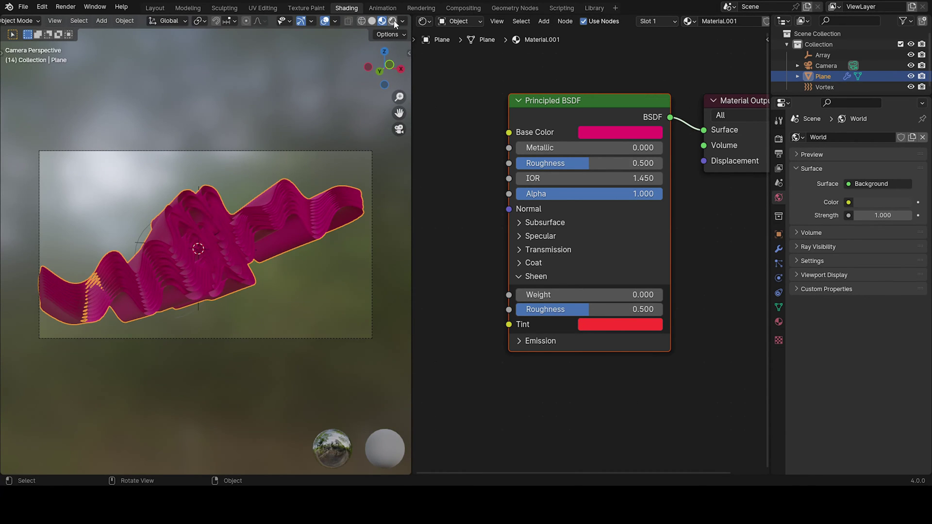
# Set Sheen Weight to 1.0 and Sheen Roughness to 0.539, previewing in Rendered shading.
pyautogui.click(399, 138)
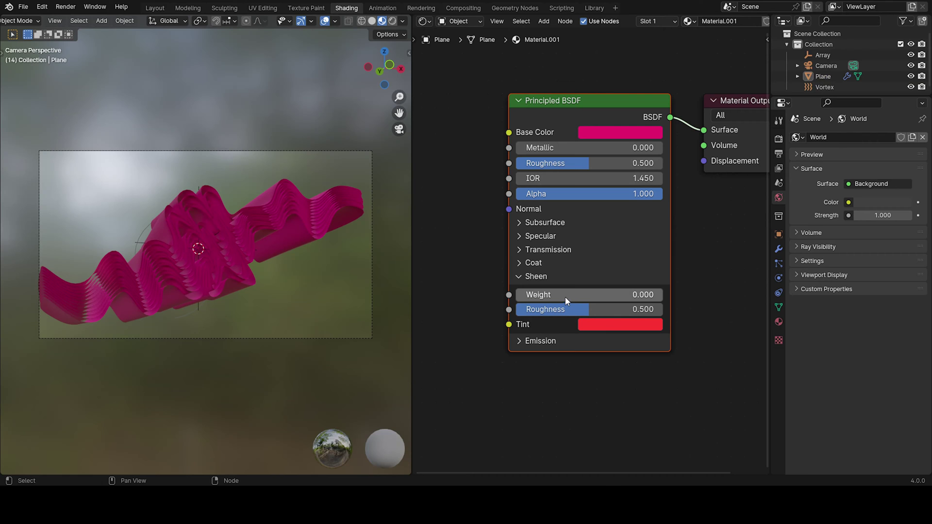
pyautogui.moveTo(565, 297); pyautogui.dragTo(711, 309)
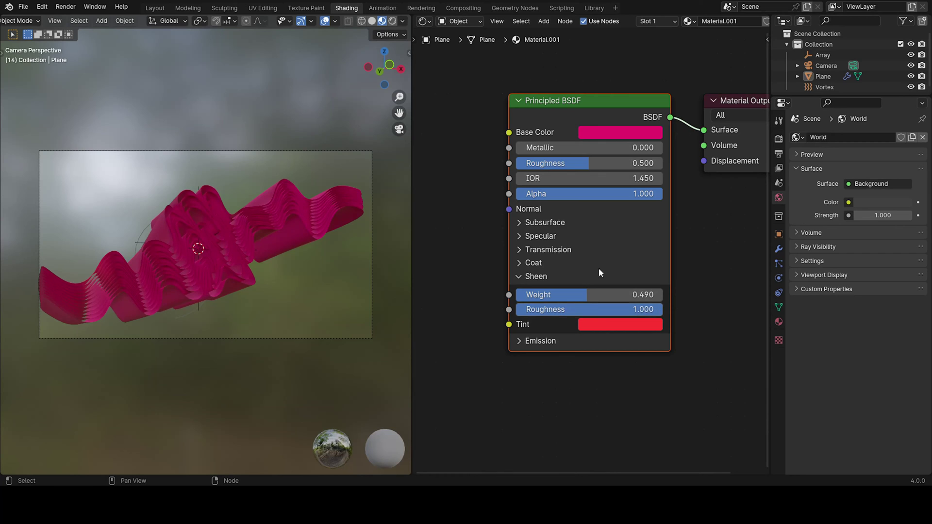
pyautogui.click(393, 20)
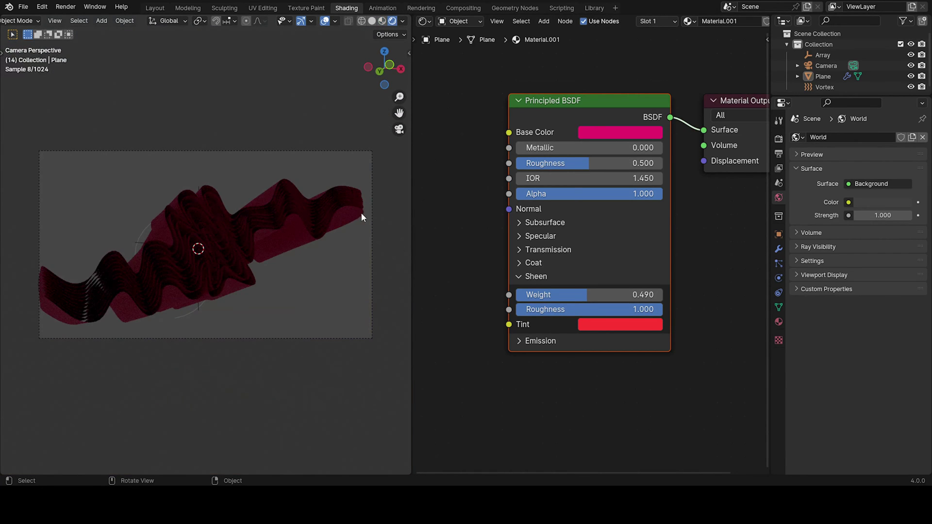
pyautogui.moveTo(626, 313); pyautogui.dragTo(542, 313)
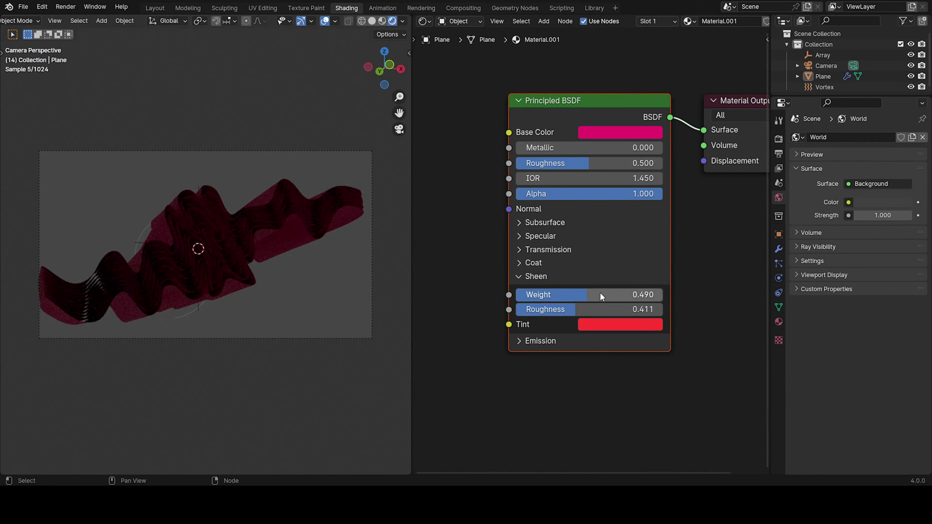
pyautogui.moveTo(600, 295); pyautogui.dragTo(659, 295)
pyautogui.moveTo(583, 310)
pyautogui.mouseDown()
pyautogui.moveTo(662, 309)
pyautogui.moveTo(534, 309)
pyautogui.moveTo(639, 309)
pyautogui.moveTo(594, 310)
pyautogui.mouseUp()
pyautogui.scroll(2, 340, 243)
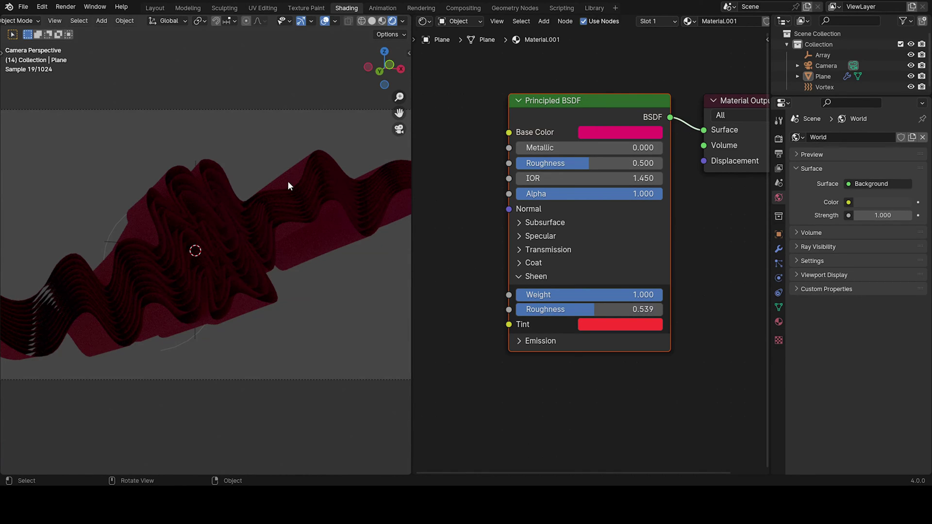
# Light the rendered viewport preview with an HDRI environment.
pyautogui.click(402, 21)
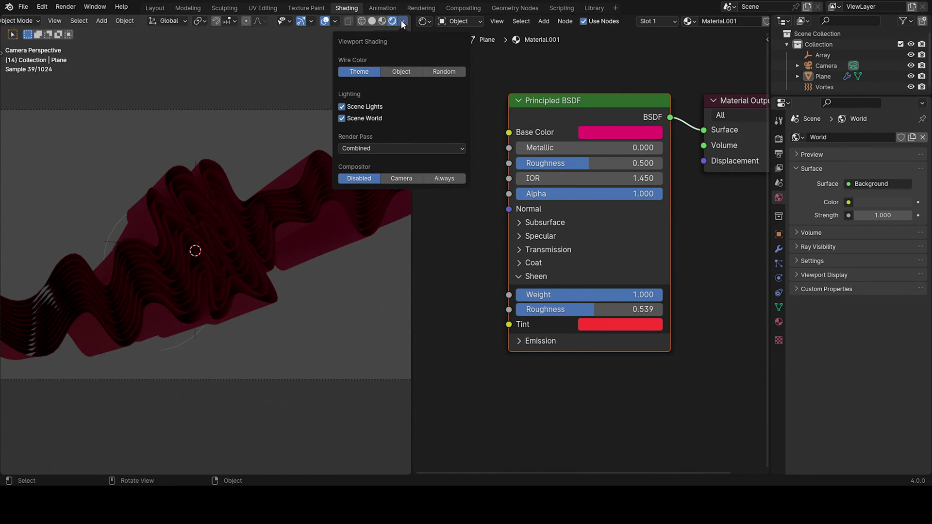
pyautogui.click(342, 118)
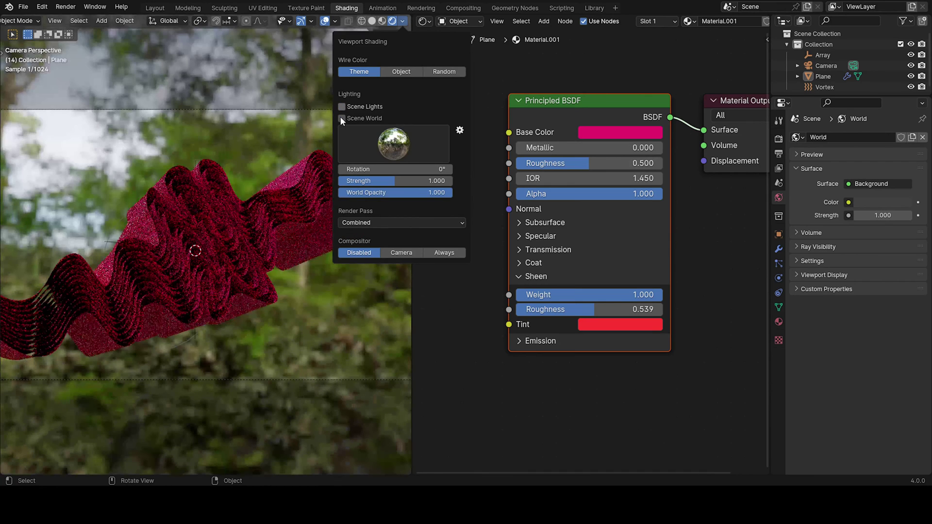
pyautogui.click(382, 21)
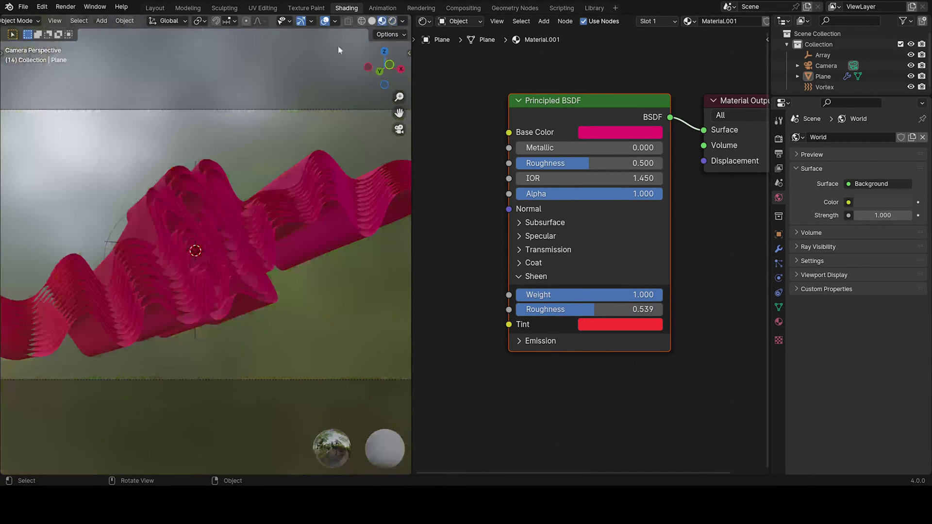
pyautogui.click(392, 21)
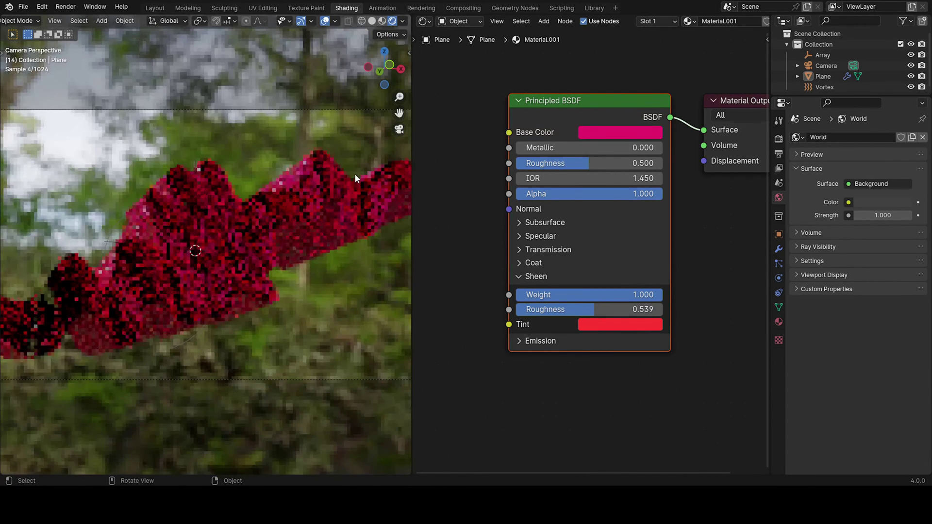
# Change the Sheen Tint to lime green, with Sheen Roughness 0.527 and Weight 0.817.
pyautogui.click(609, 324)
pyautogui.click(608, 163)
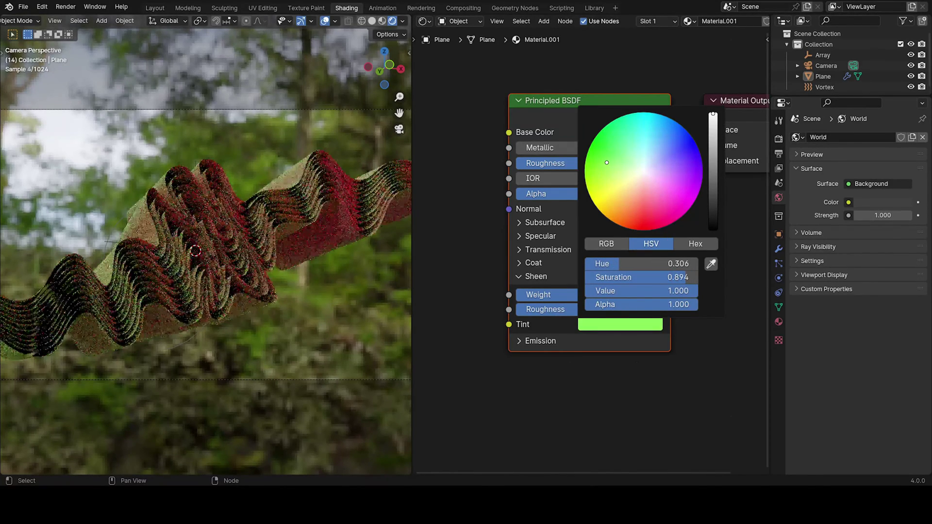
pyautogui.moveTo(613, 310); pyautogui.dragTo(573, 293)
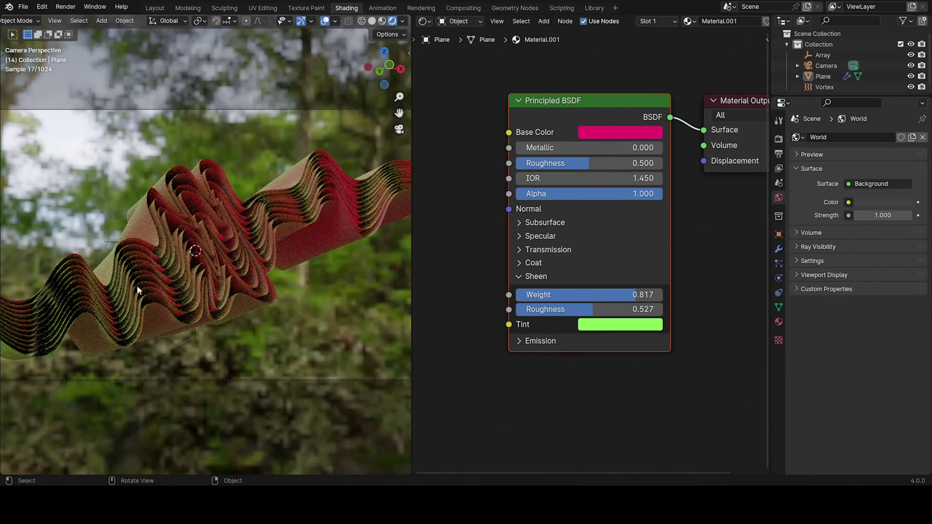
pyautogui.scroll(-2, 552, 226)
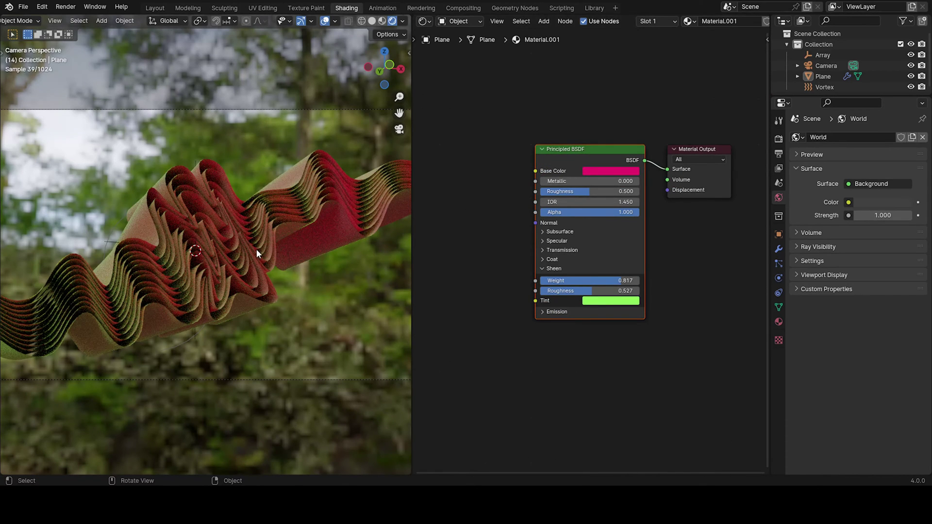
pyautogui.scroll(2, 593, 248)
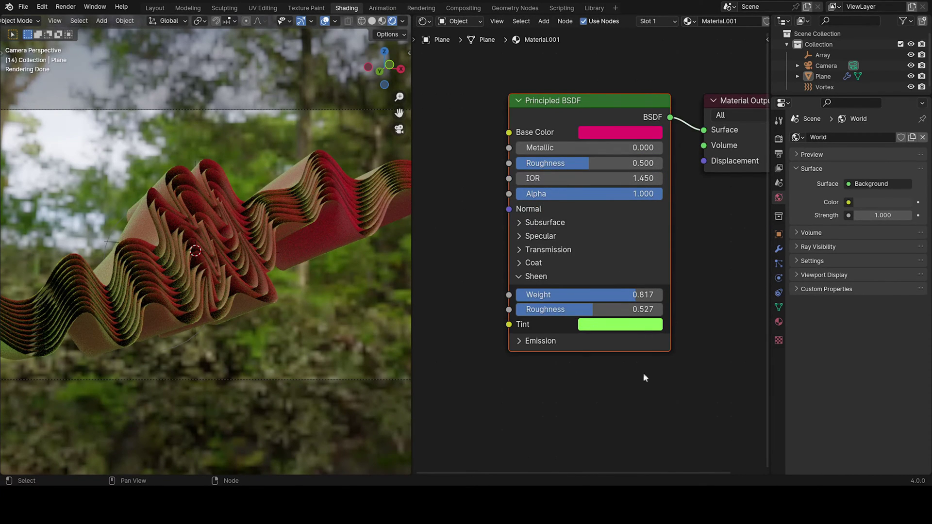
# Make the sheen tint orange at weight 1.0, roughness 0.656, and preview against the scene world.
pyautogui.click(637, 322)
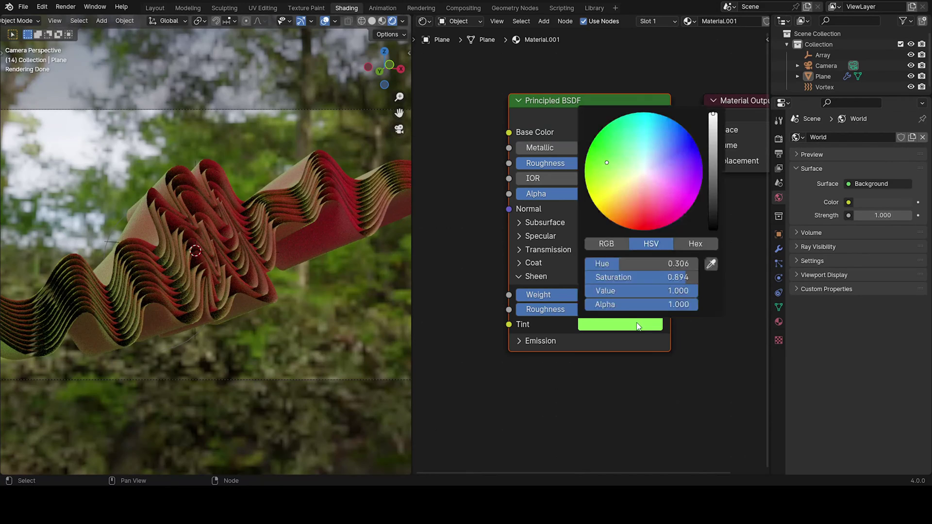
pyautogui.click(633, 222)
pyautogui.moveTo(633, 222); pyautogui.dragTo(622, 209)
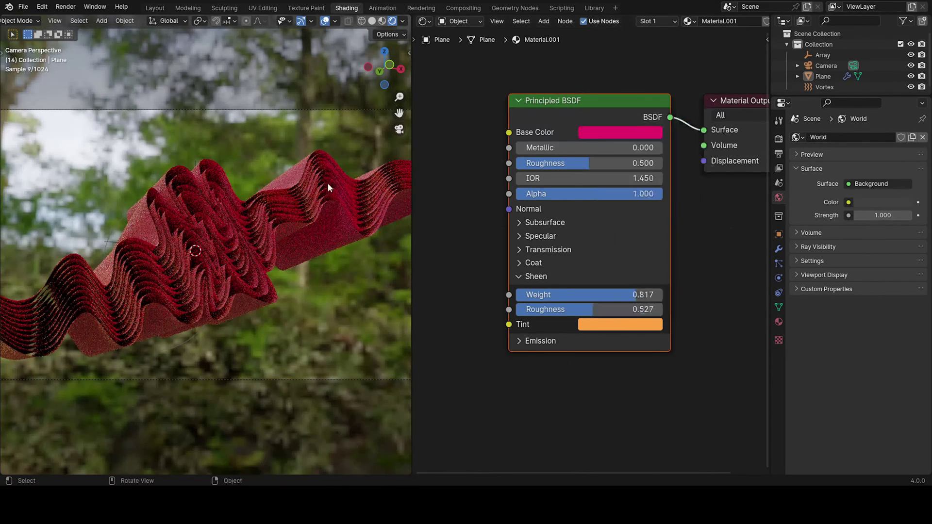
pyautogui.moveTo(622, 291); pyautogui.dragTo(646, 290)
pyautogui.moveTo(586, 312); pyautogui.dragTo(612, 309)
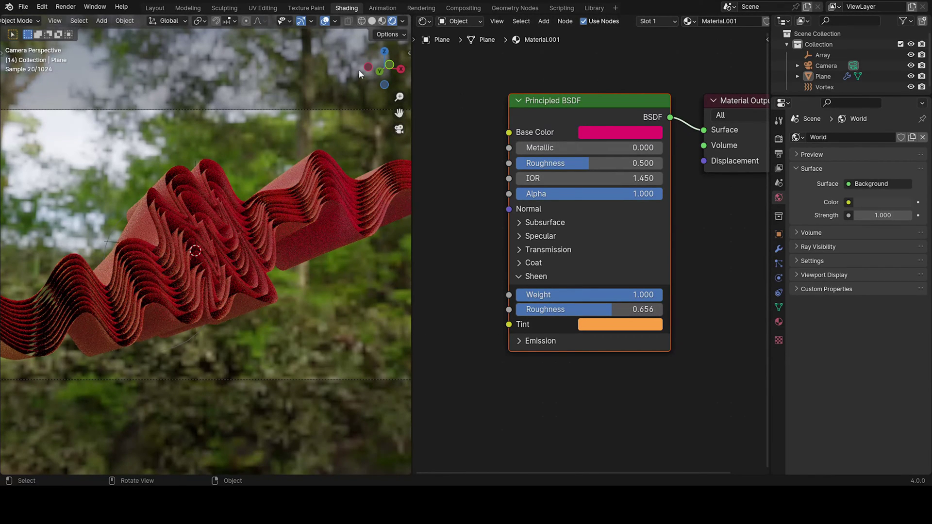
pyautogui.click(404, 22)
pyautogui.click(346, 107)
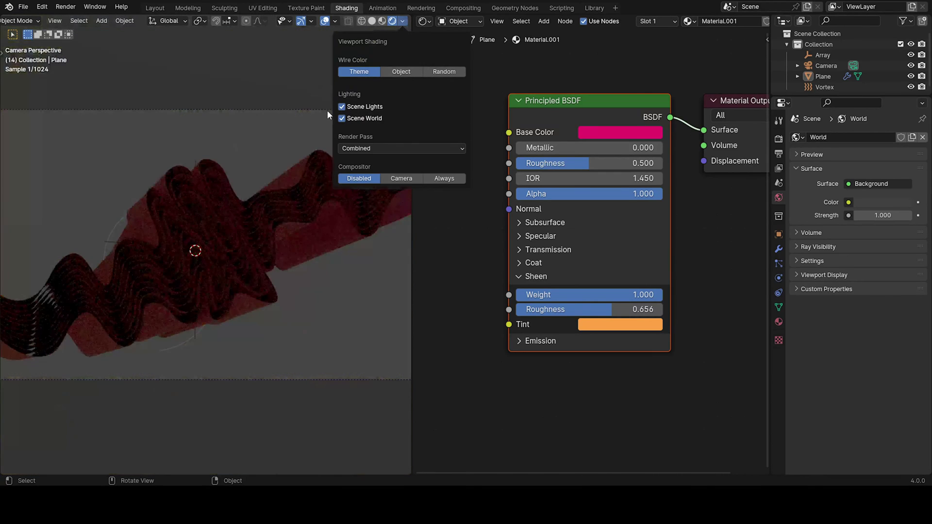
# In the Layout workspace, zoom in on the camera view and inspect the ribbons in Material Preview.
pyautogui.click(155, 8)
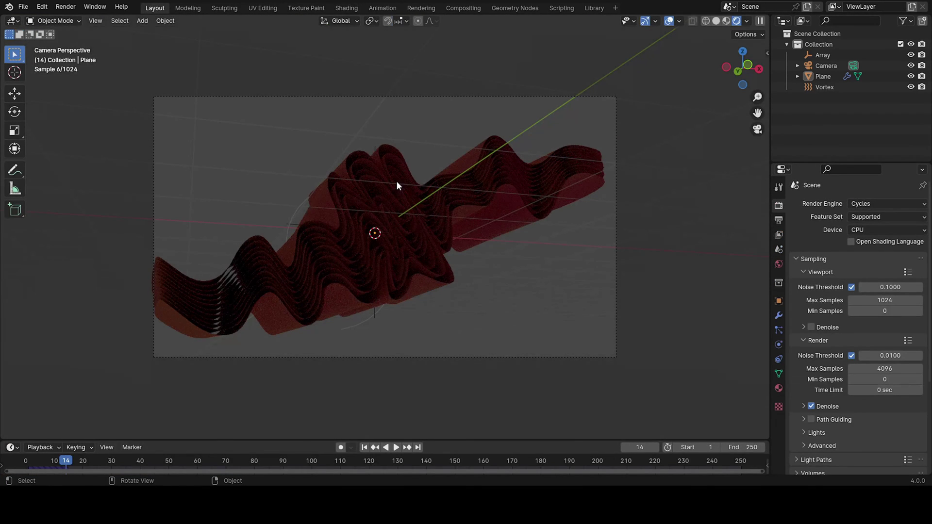
pyautogui.scroll(2, 406, 227)
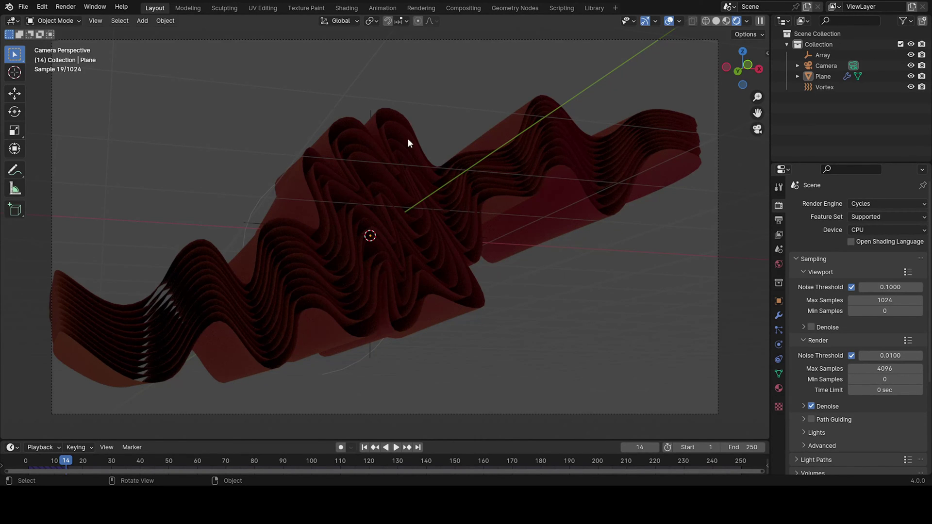
pyautogui.scroll(2, 516, 121)
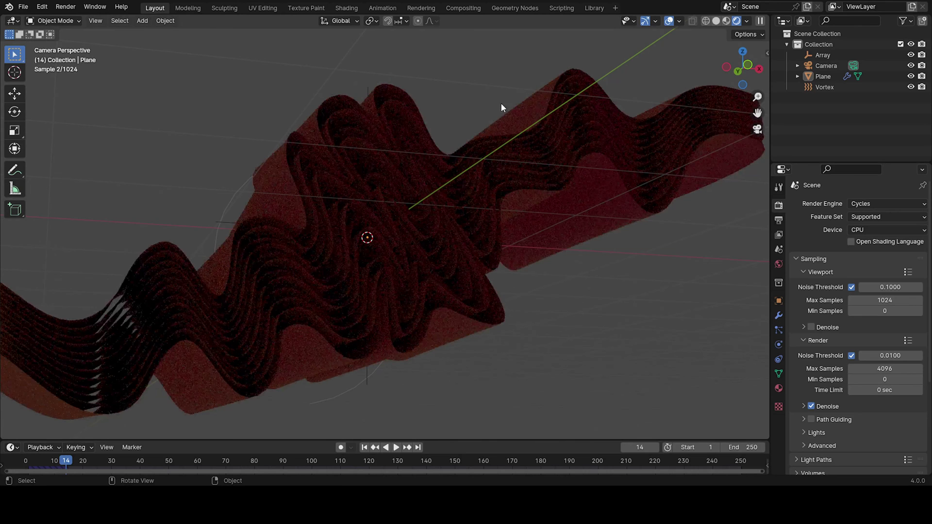
pyautogui.click(727, 21)
pyautogui.scroll(5, 489, 216)
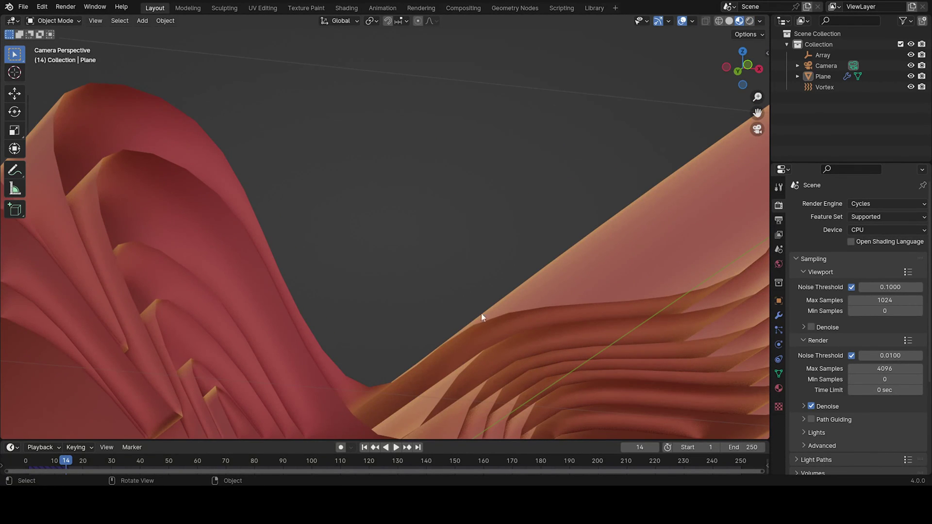
pyautogui.scroll(-4, 387, 227)
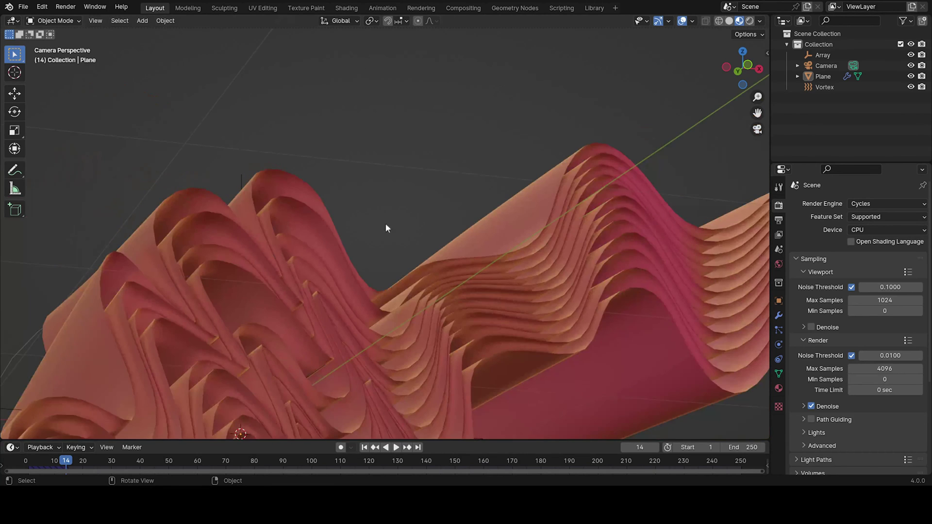
pyautogui.scroll(-6, 275, 293)
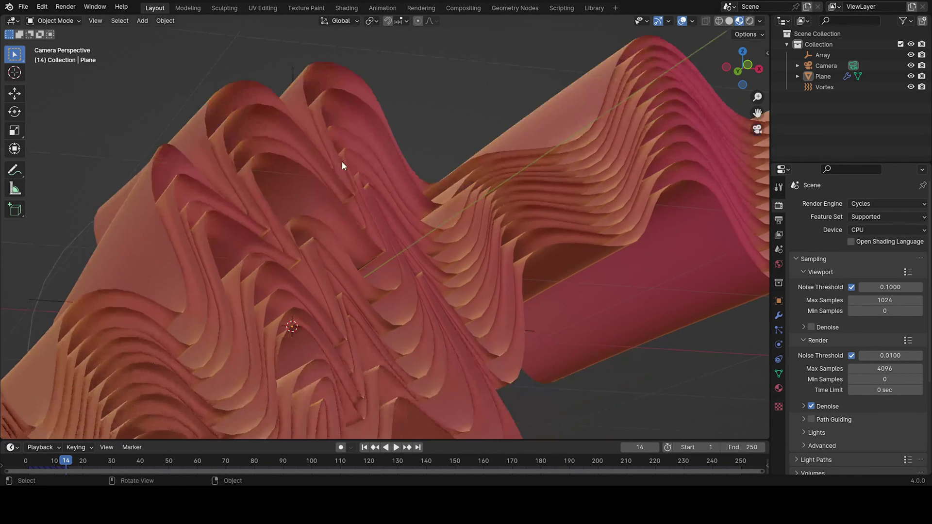
pyautogui.scroll(1, 439, 200)
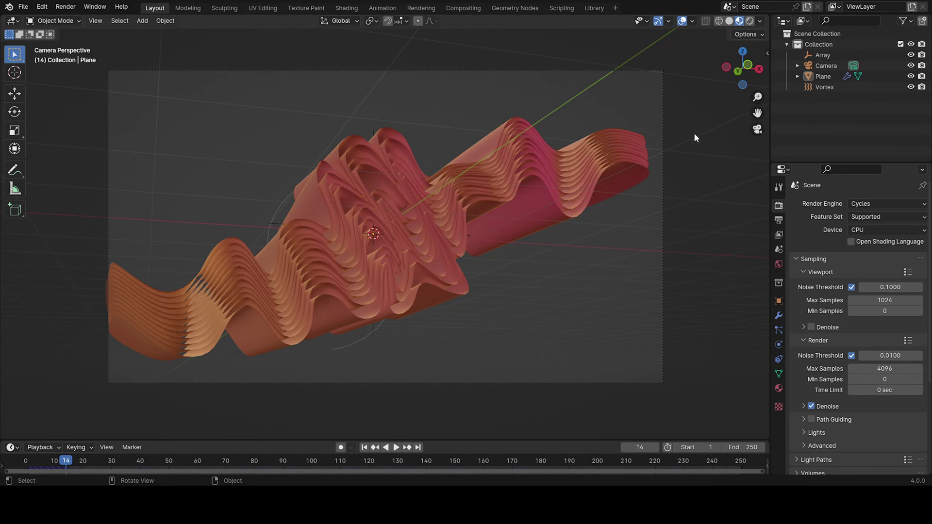
# Add an area light in rendered shading and move it into position.
pyautogui.click(750, 21)
pyautogui.hotkey('shift', 'a')
pyautogui.moveTo(389, 163)
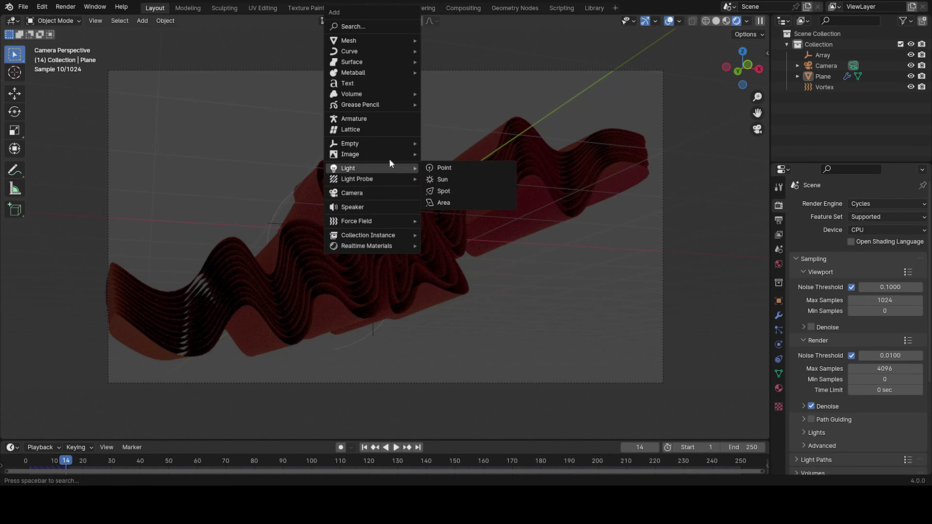
pyautogui.click(442, 202)
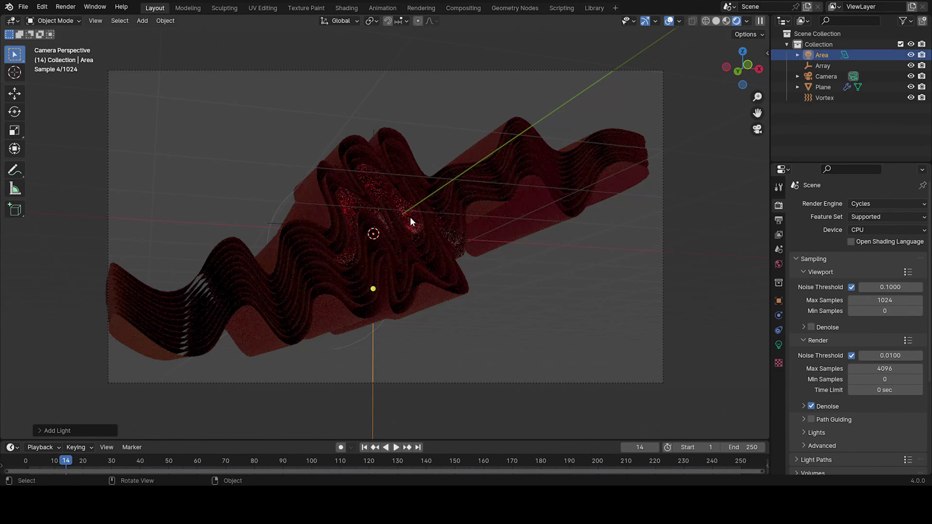
pyautogui.press('g')
pyautogui.click(563, 369)
# Rotate the area light toward the ribbons and raise its power to 52.1 W.
pyautogui.moveTo(519, 318); pyautogui.dragTo(396, 226, button='middle')
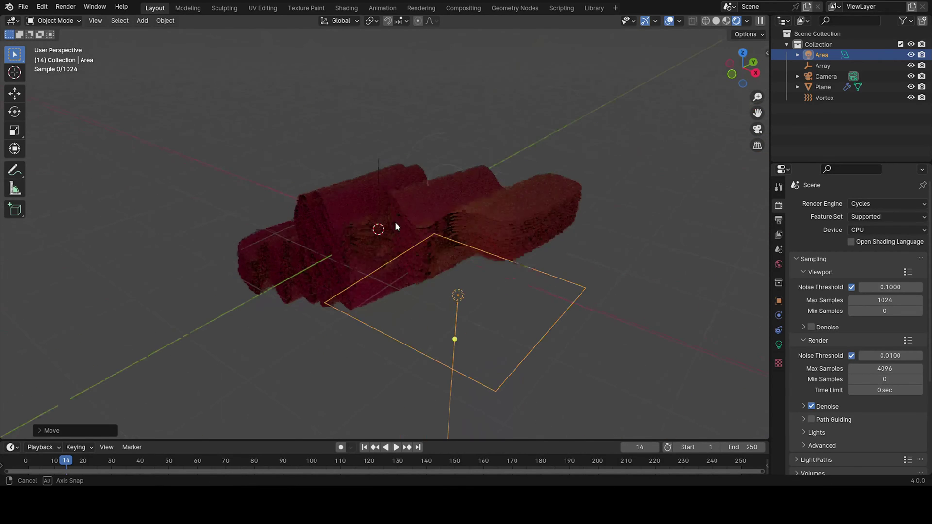
pyautogui.press('r')
pyautogui.press('r')
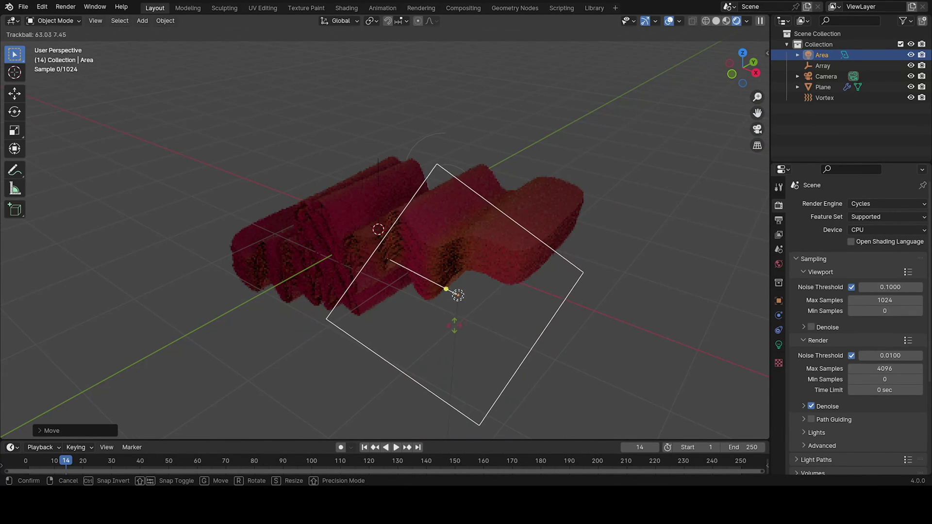
pyautogui.click(457, 328)
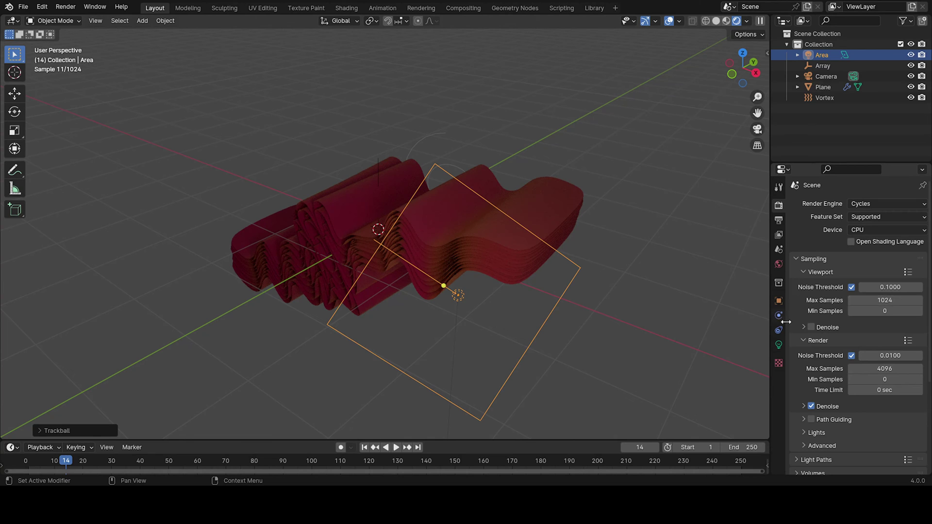
pyautogui.click(778, 345)
pyautogui.moveTo(877, 275); pyautogui.dragTo(903, 275)
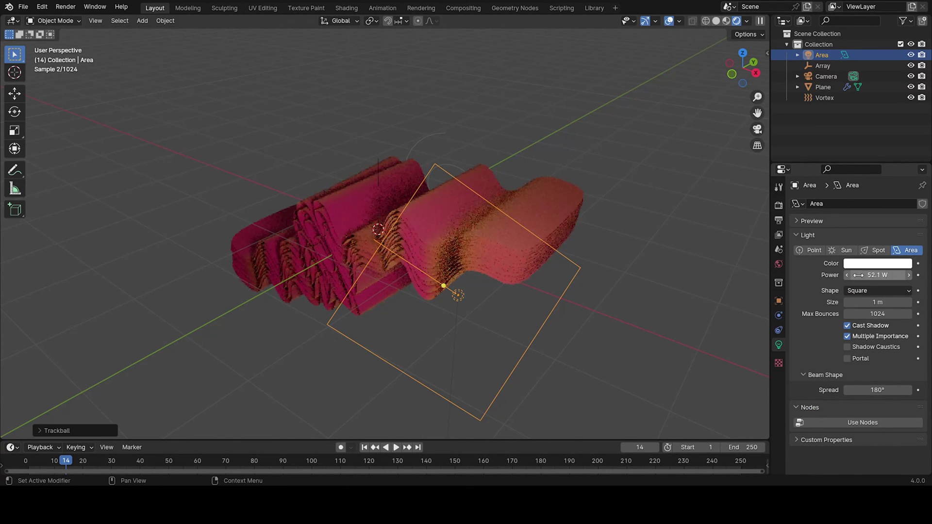
# Turn the world background colour black and return to the camera view.
pyautogui.click(778, 265)
pyautogui.click(875, 266)
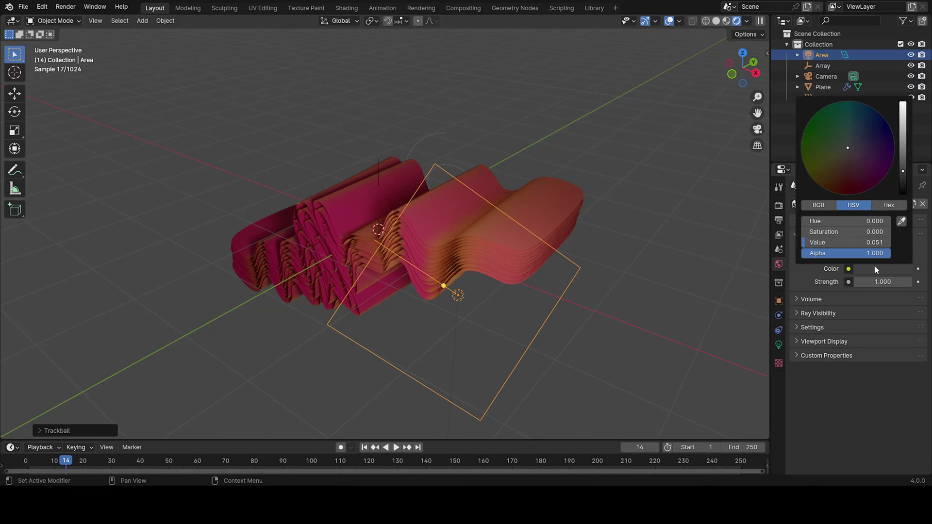
pyautogui.moveTo(903, 112); pyautogui.dragTo(903, 194)
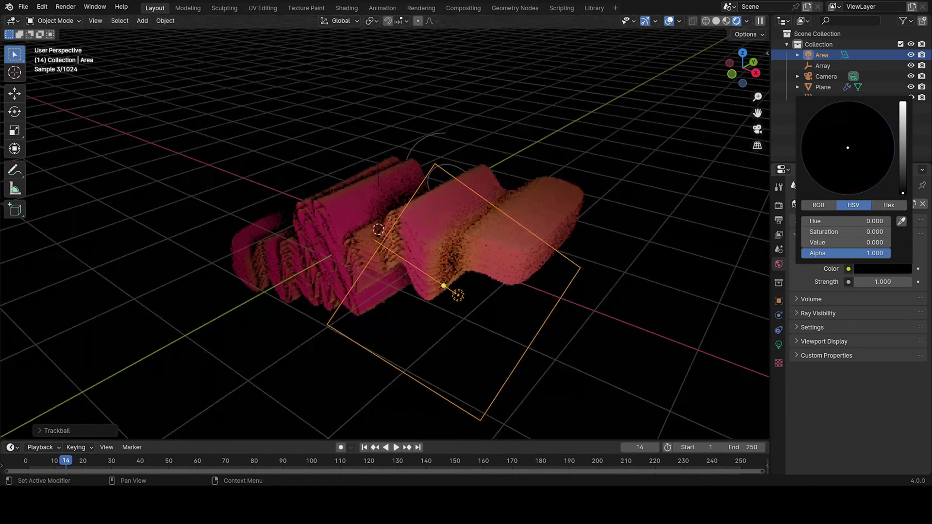
pyautogui.click(779, 345)
pyautogui.press('KP_0')
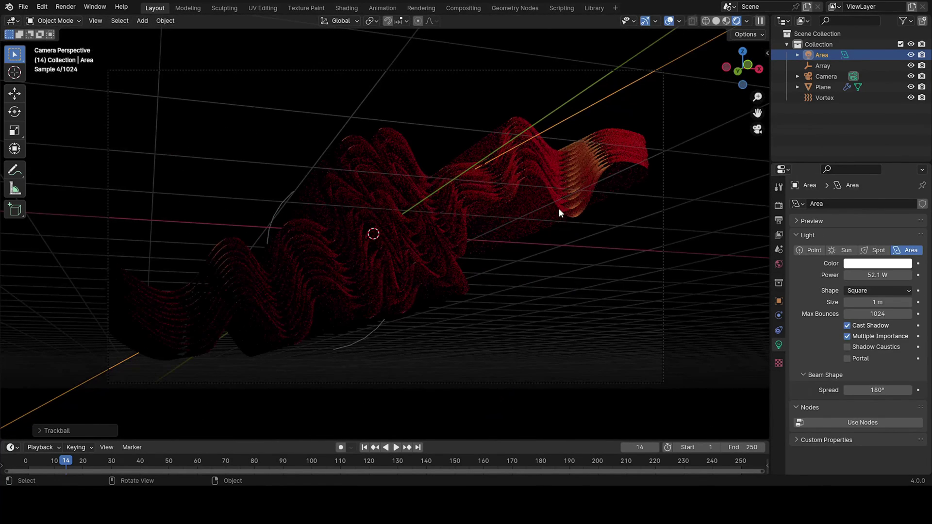
# Reposition the Area light, raise its power to 133.3 W, and duplicate it as Area.001.
pyautogui.press('KP_0')
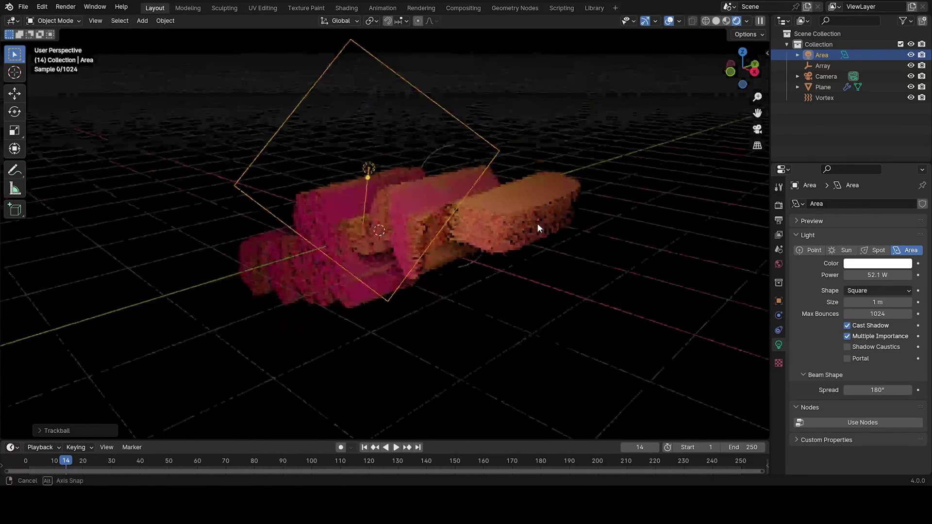
pyautogui.press('g')
pyautogui.click(434, 268)
pyautogui.press('KP_0')
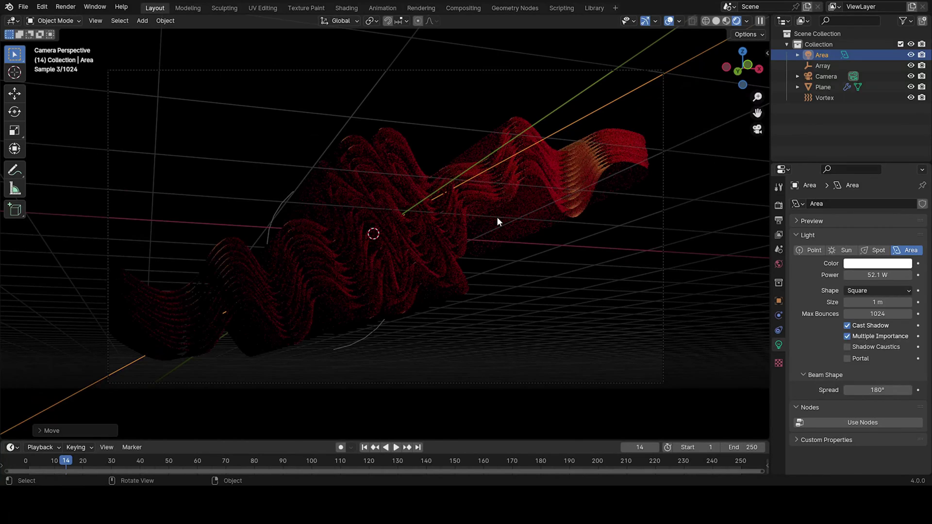
pyautogui.moveTo(905, 276); pyautogui.dragTo(930, 275)
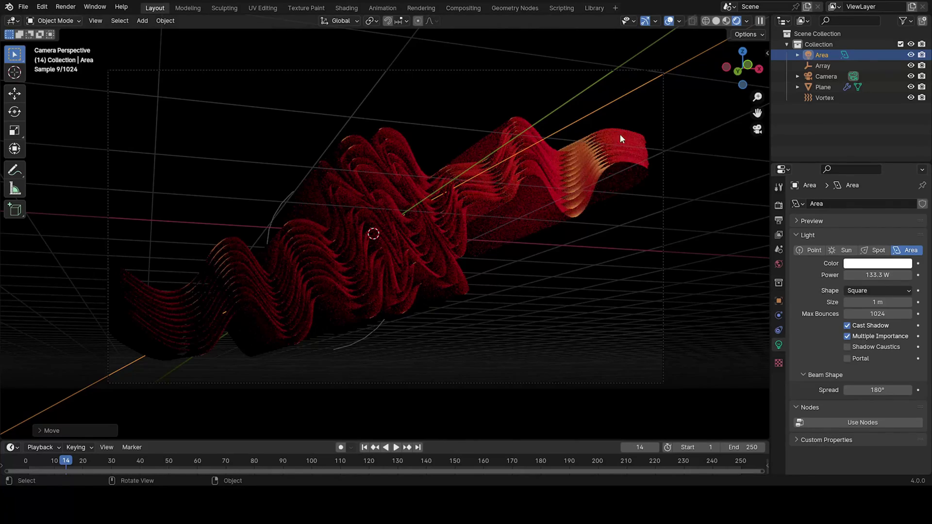
pyautogui.moveTo(620, 135); pyautogui.dragTo(683, 184, button='middle')
pyautogui.press('KP_0')
pyautogui.moveTo(141, 309); pyautogui.dragTo(459, 225, button='middle')
pyautogui.moveTo(552, 141); pyautogui.dragTo(586, 277, button='middle')
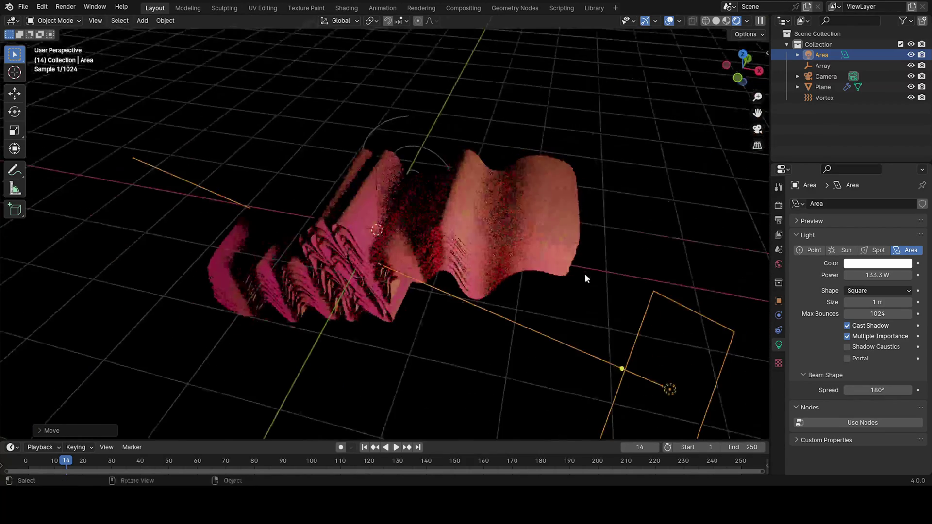
pyautogui.scroll(-4, 584, 273)
pyautogui.hotkey('shift', 'd')
# Place Area.001 beside the ribbons and rotate it to face them.
pyautogui.click(447, 382)
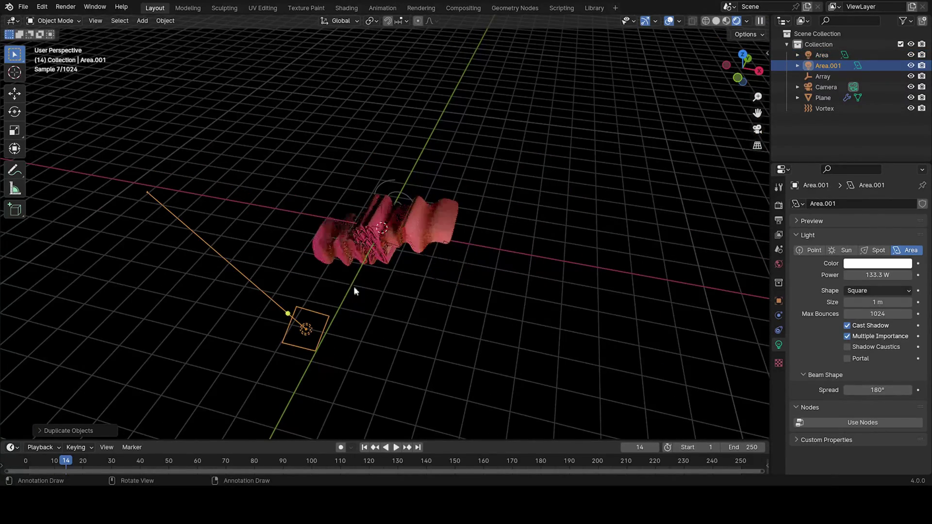
pyautogui.press('KP_0')
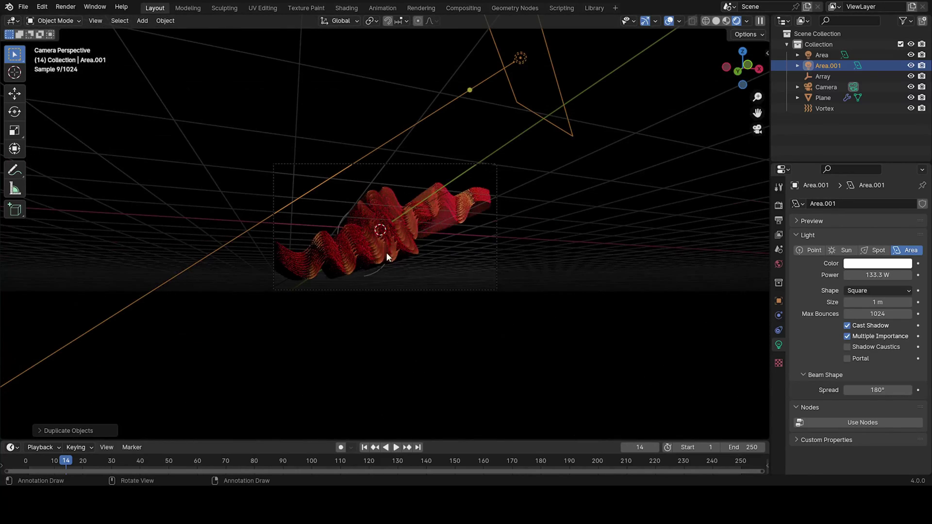
pyautogui.moveTo(386, 252); pyautogui.dragTo(336, 298, button='middle')
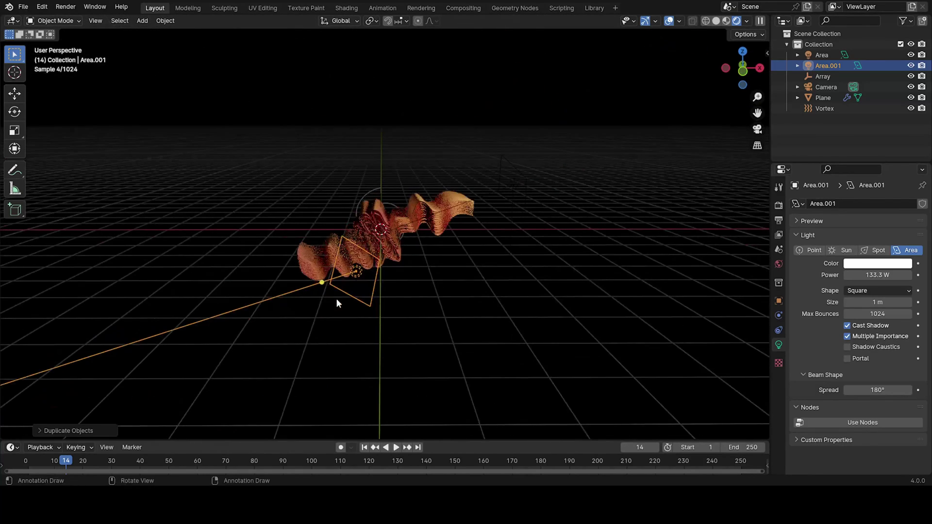
pyautogui.press('KP_0')
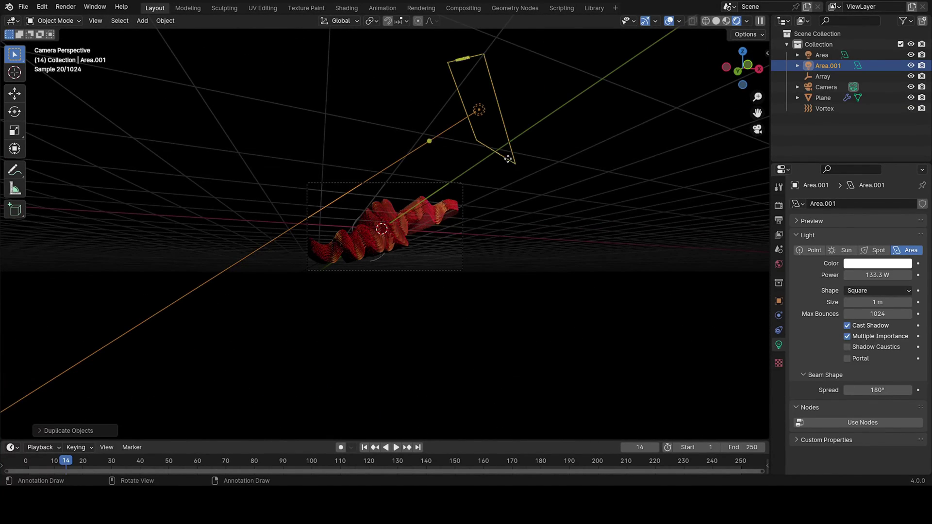
pyautogui.press('g')
pyautogui.click(340, 298)
pyautogui.press('r')
pyautogui.press('r')
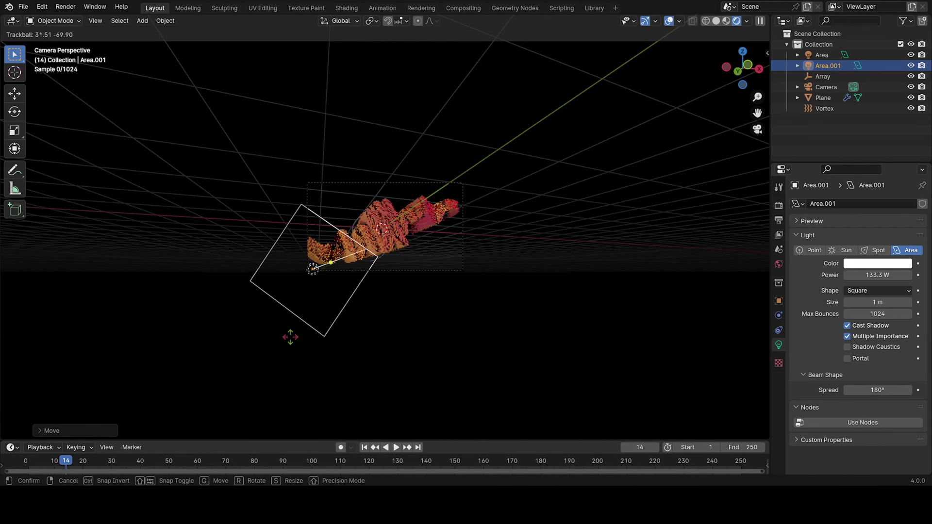
pyautogui.click(313, 337)
pyautogui.press('g')
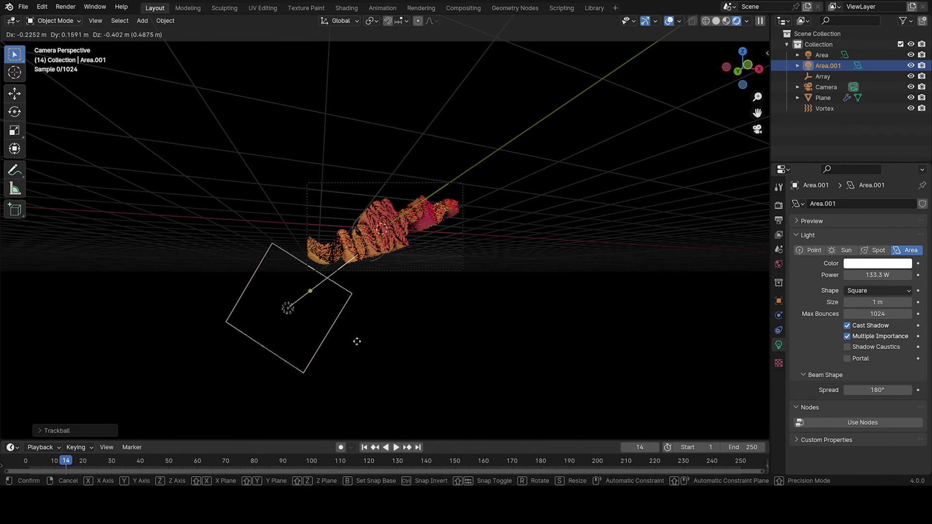
pyautogui.click(354, 312)
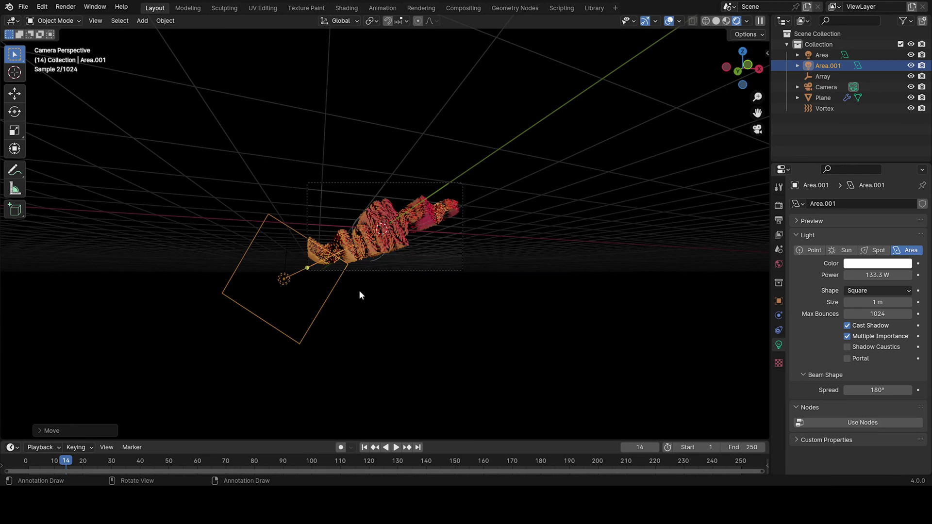
# Tune Area.001's power to about 30 W, checking the lighting through the camera.
pyautogui.scroll(5, 361, 292)
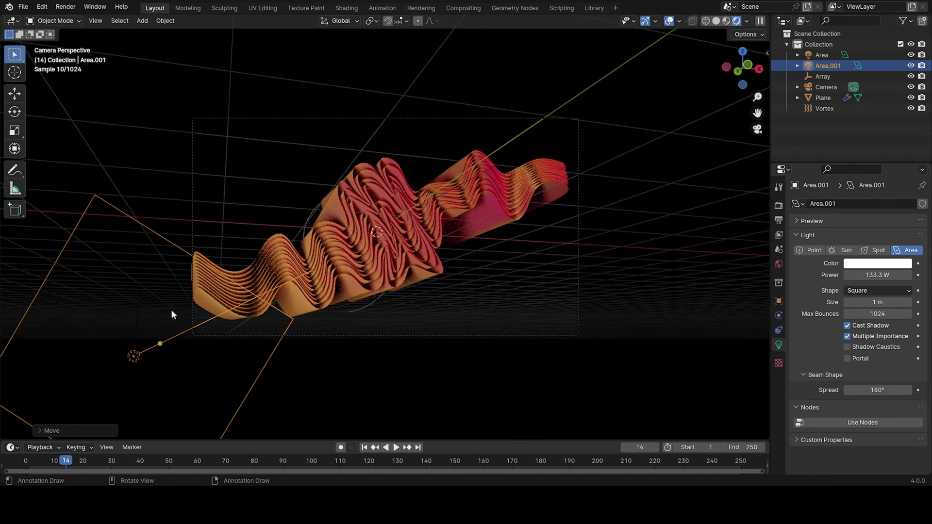
pyautogui.moveTo(869, 275)
pyautogui.mouseDown()
pyautogui.moveTo(840, 274)
pyautogui.moveTo(876, 275)
pyautogui.mouseUp()
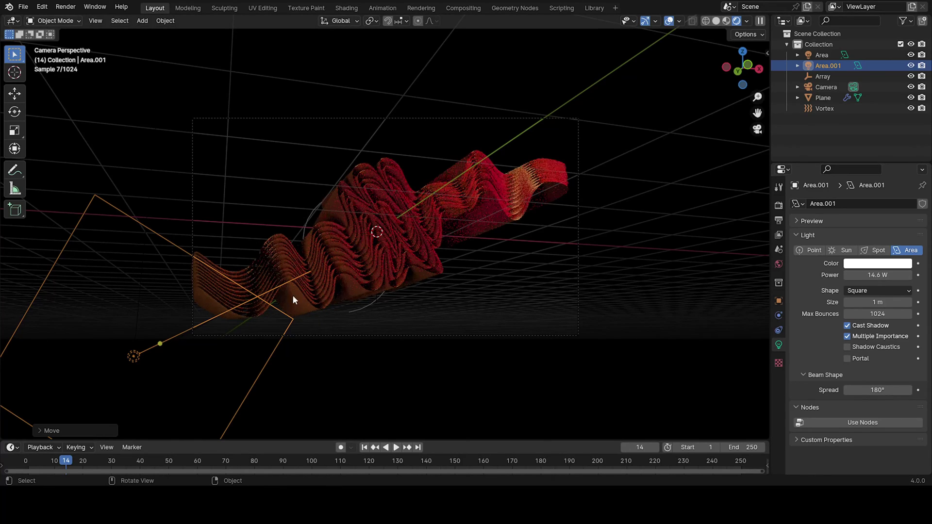
pyautogui.moveTo(289, 291)
pyautogui.mouseDown(button='middle')
pyautogui.moveTo(293, 306)
pyautogui.moveTo(214, 336)
pyautogui.moveTo(208, 311)
pyautogui.moveTo(152, 291)
pyautogui.moveTo(320, 286)
pyautogui.mouseUp(button='middle')
pyautogui.press('KP_0')
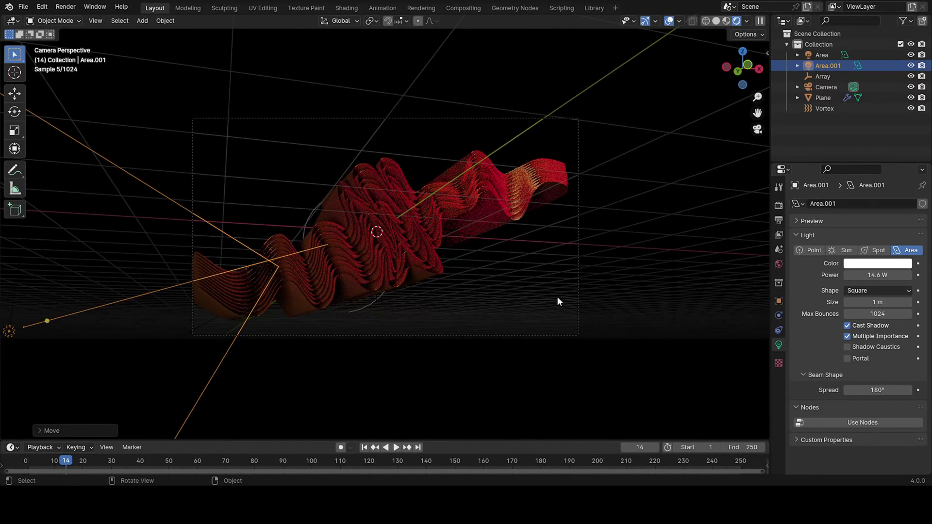
pyautogui.moveTo(881, 275); pyautogui.dragTo(920, 275)
pyautogui.moveTo(437, 258); pyautogui.dragTo(423, 150, button='middle')
pyautogui.press('KP_0')
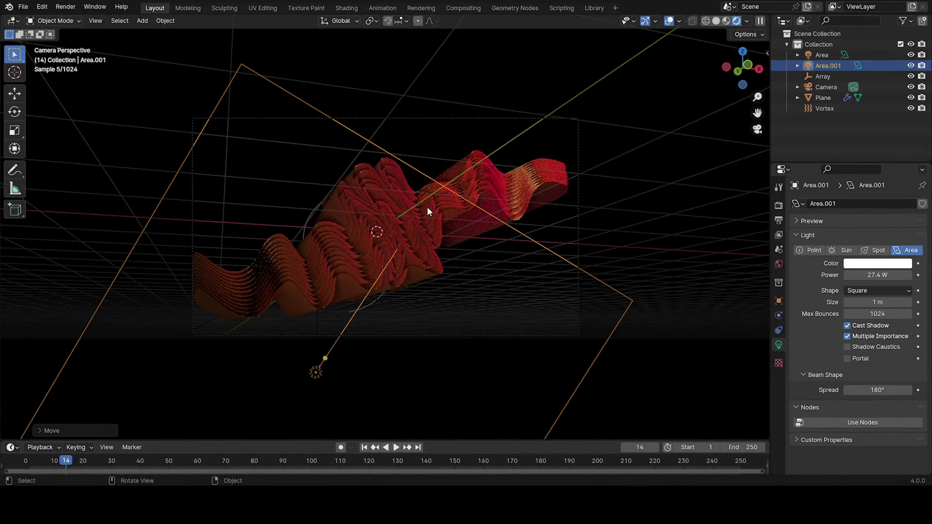
pyautogui.moveTo(878, 275); pyautogui.dragTo(897, 275)
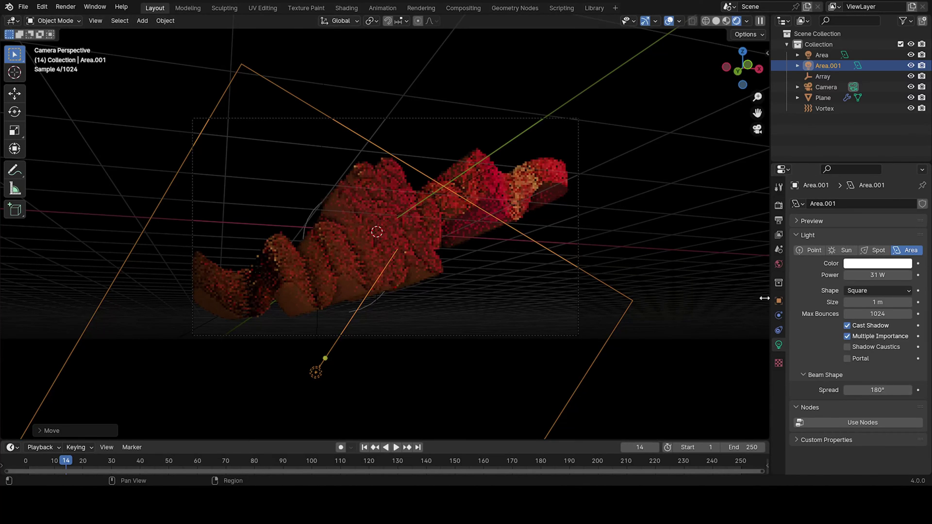
# Move Area.001 up-left over the ribbons and set its power to 45.1 W.
pyautogui.press('g')
pyautogui.rightClick(345, 353)
pyautogui.press('g')
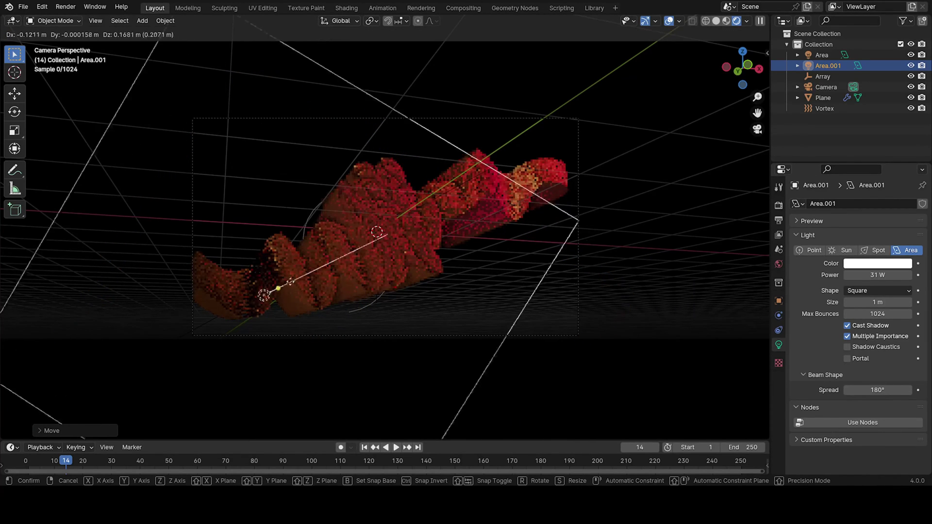
pyautogui.click(269, 258)
pyautogui.moveTo(898, 274); pyautogui.dragTo(912, 274)
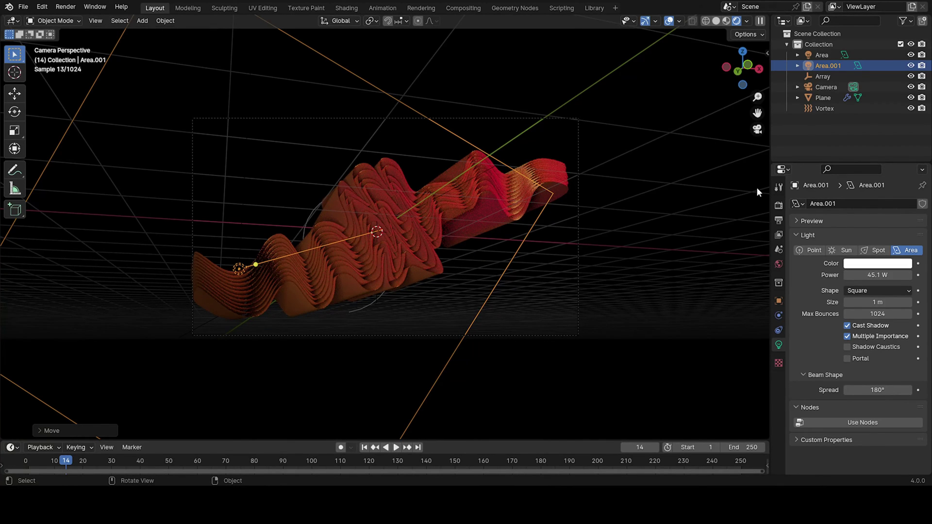
pyautogui.click(633, 70)
pyautogui.scroll(-5, 688, 121)
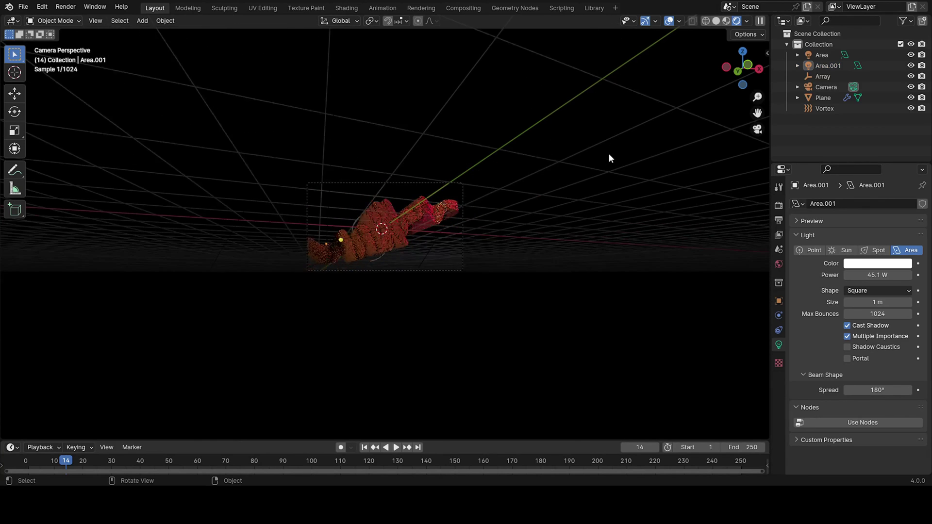
# Set the main Area light's power to 260.4 W.
pyautogui.scroll(4, 611, 150)
pyautogui.click(822, 55)
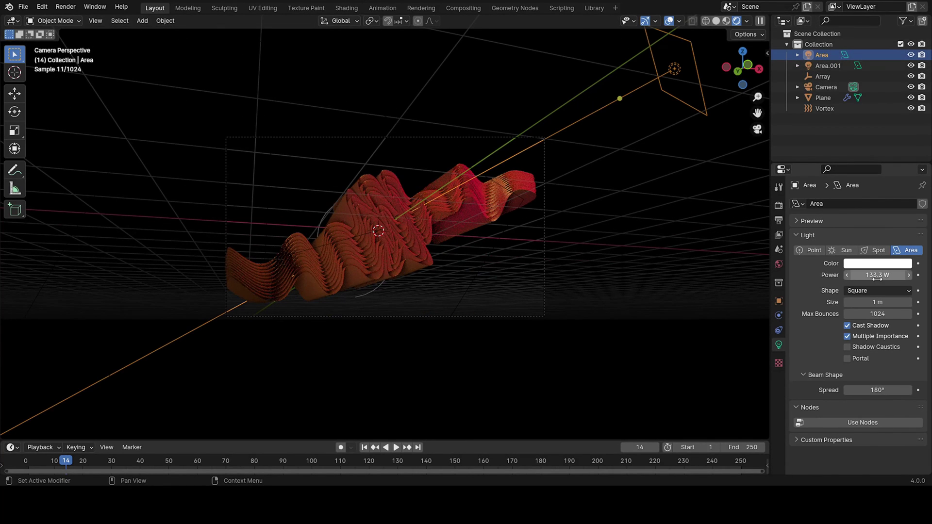
pyautogui.click(877, 275)
pyautogui.write('2604')
pyautogui.press('Return')
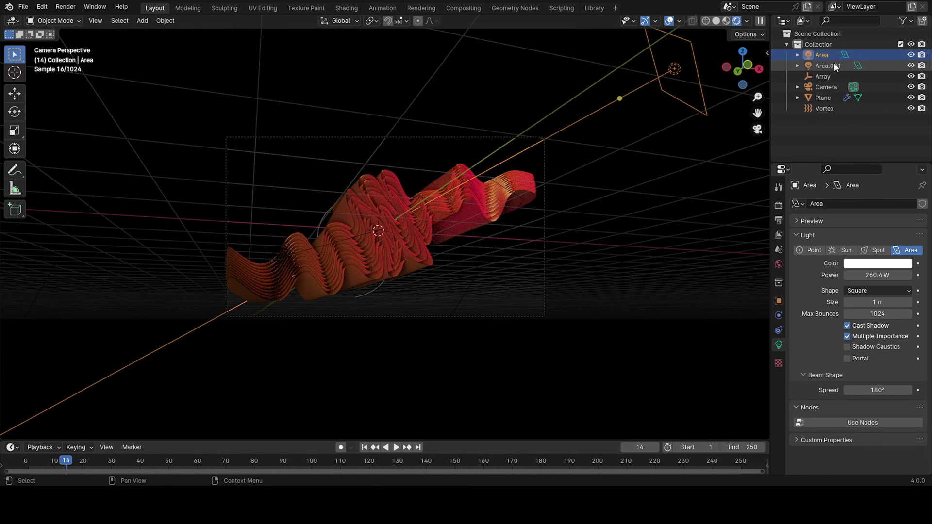
# Rotate and reposition the second light, Area.001, to re-aim it at the ribbons.
pyautogui.click(829, 66)
pyautogui.moveTo(658, 169); pyautogui.dragTo(503, 287, button='middle')
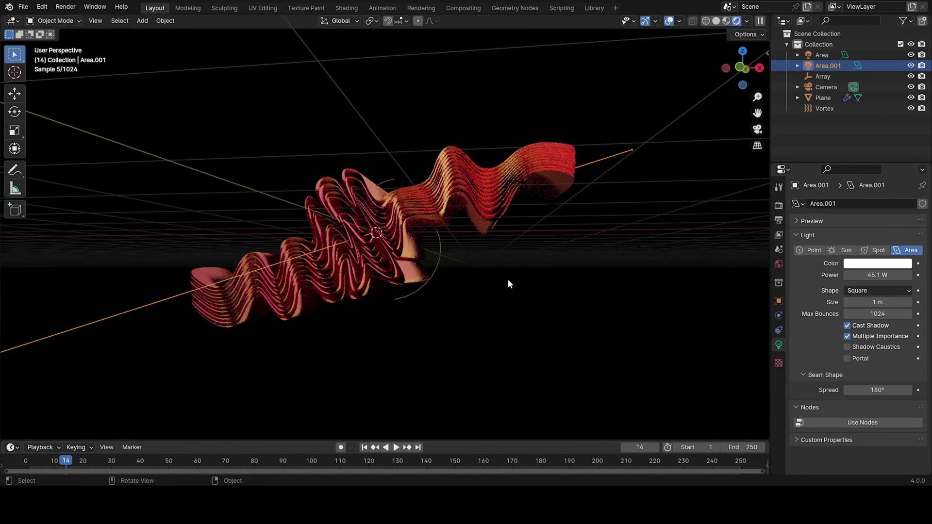
pyautogui.press('KP_0')
pyautogui.press('r')
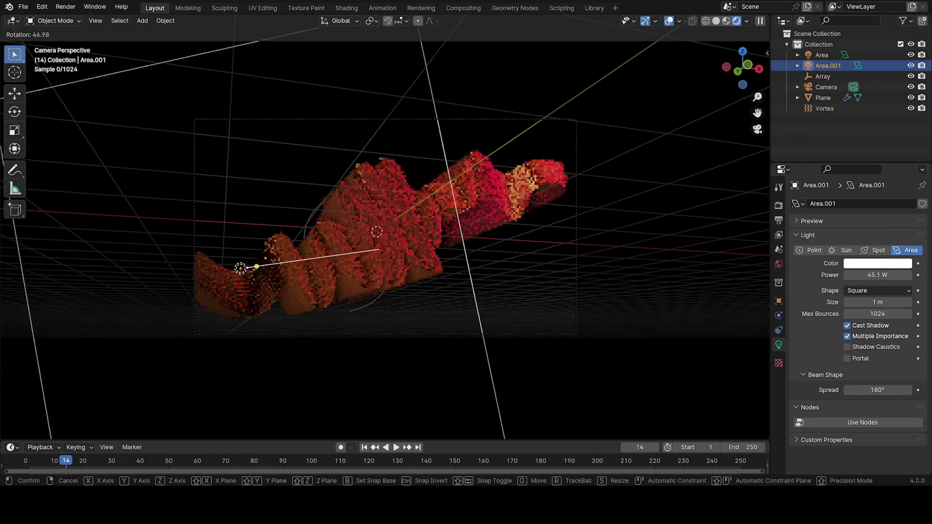
pyautogui.click(358, 270)
pyautogui.press('g')
pyautogui.click(270, 433)
pyautogui.press('r')
pyautogui.press('r')
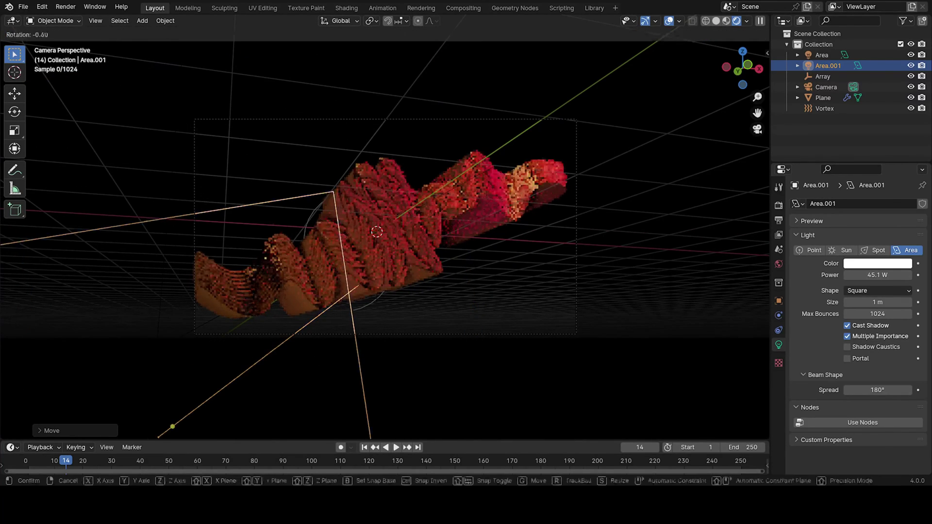
pyautogui.click(285, 279)
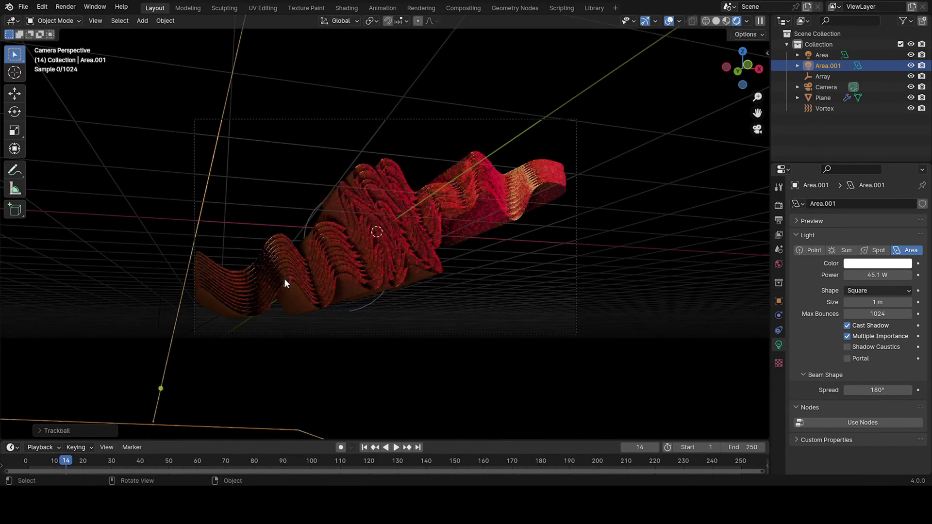
# Nudge Area.001's power up, undo back to 45.1 W, and move the light again.
pyautogui.moveTo(885, 278); pyautogui.dragTo(916, 274)
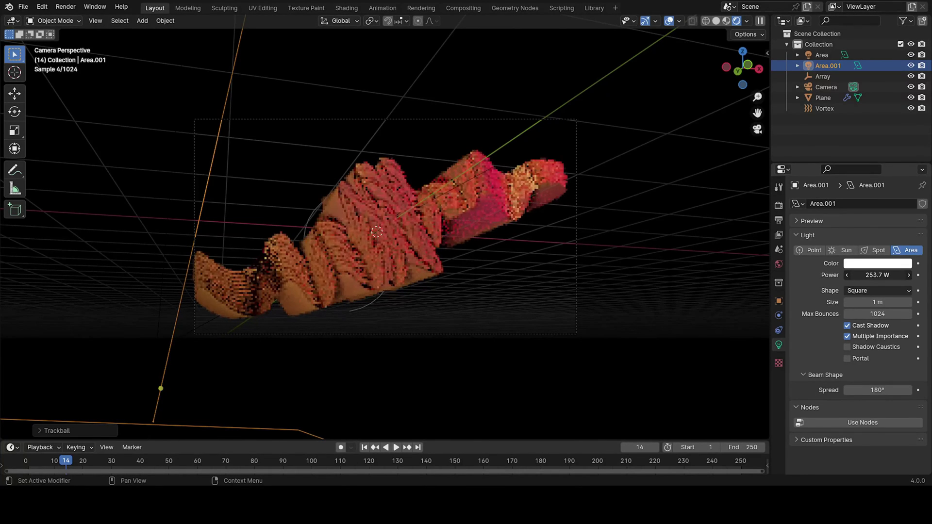
pyautogui.hotkey('ctrl', 'z')
pyautogui.moveTo(726, 281); pyautogui.dragTo(287, 339, button='middle')
pyautogui.press('g')
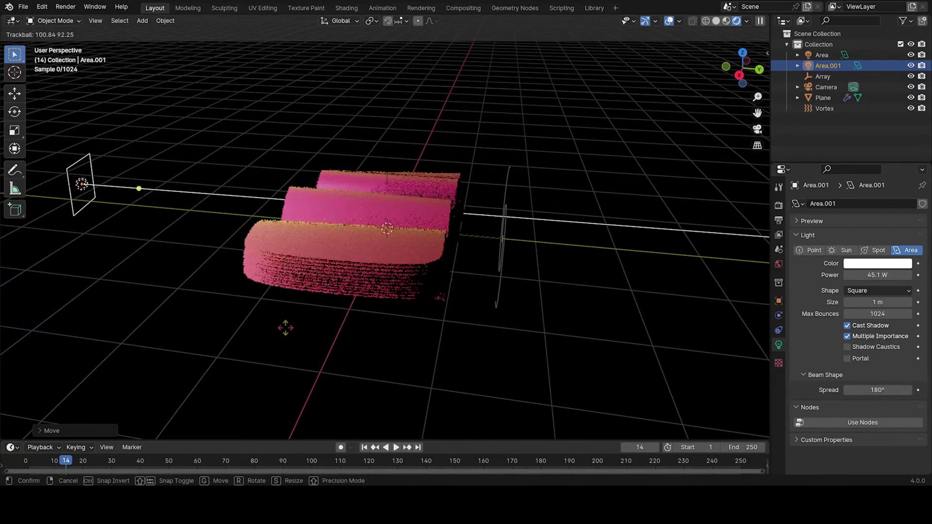
pyautogui.click(260, 319)
pyautogui.press('KP_0')
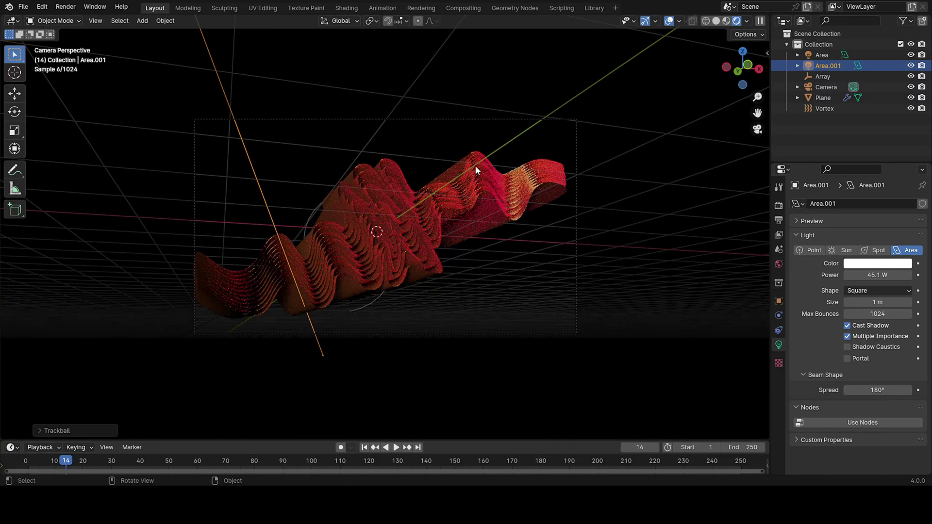
# Set Area.001's power to 67.3 W after trying 90.8 W.
pyautogui.moveTo(869, 275); pyautogui.dragTo(884, 275)
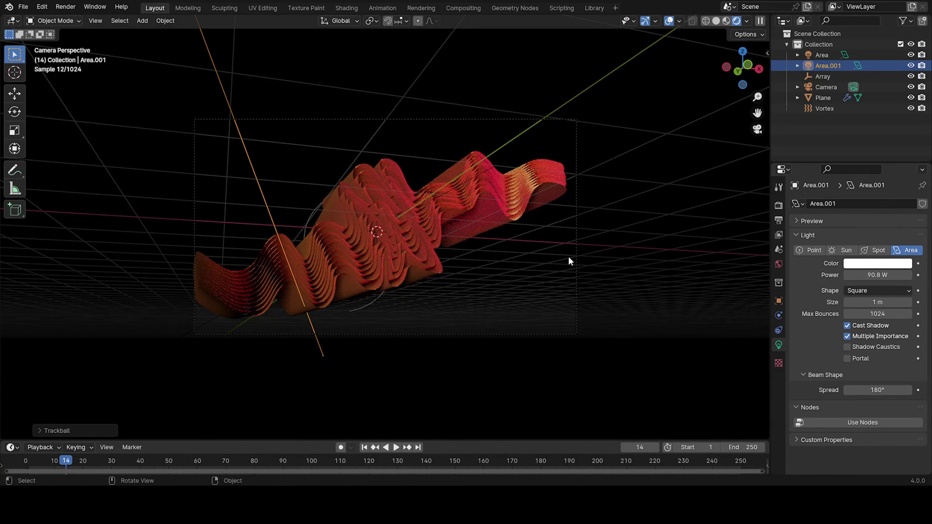
pyautogui.scroll(3, 365, 247)
pyautogui.scroll(-4, 334, 249)
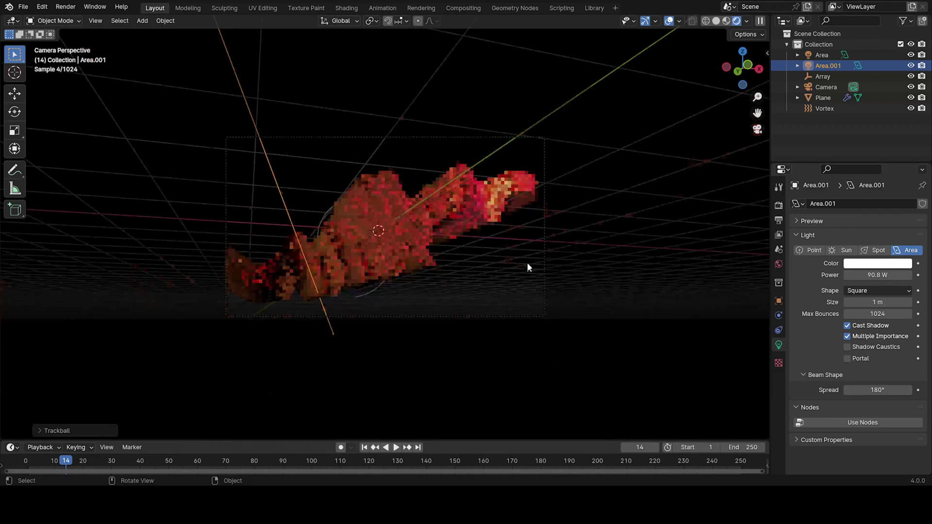
pyautogui.moveTo(877, 275); pyautogui.dragTo(869, 275)
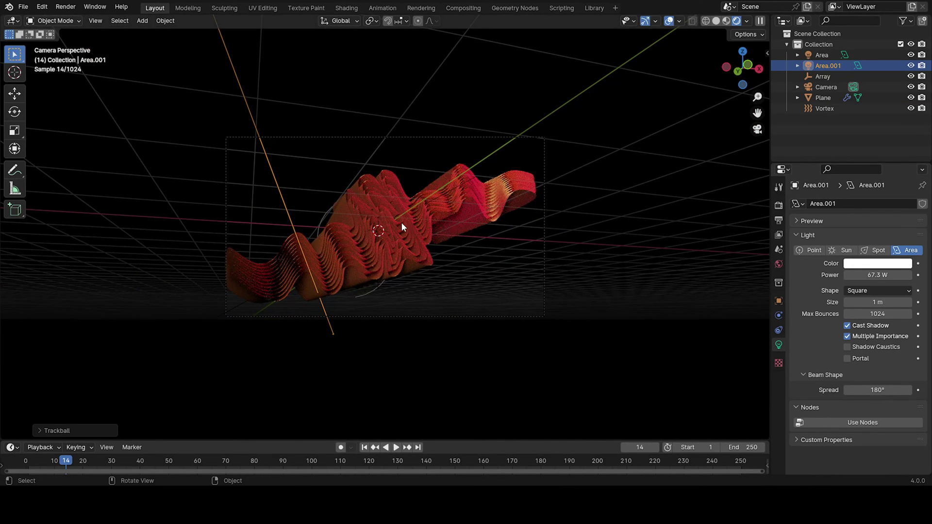
pyautogui.moveTo(406, 225); pyautogui.dragTo(481, 303, button='middle')
pyautogui.scroll(-5, 429, 250)
pyautogui.scroll(5, 429, 249)
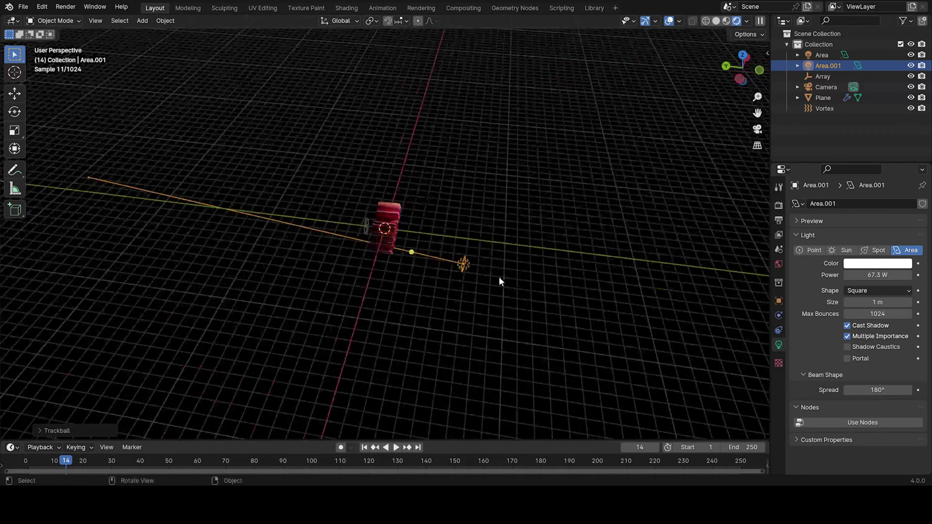
# Duplicate the second light as Area.002 and rotate it to a new aim.
pyautogui.hotkey('shift', 'd')
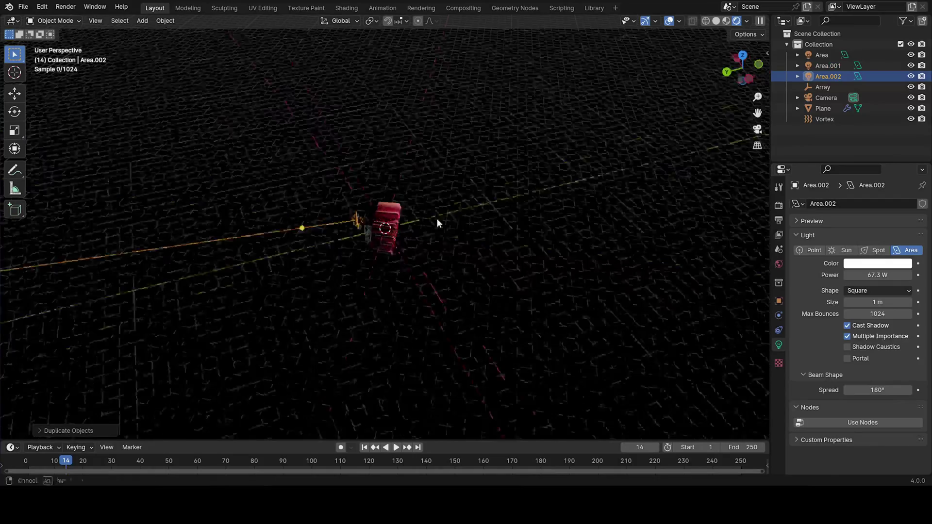
pyautogui.rightClick(436, 217)
pyautogui.press('r')
pyautogui.press('r')
pyautogui.click(352, 274)
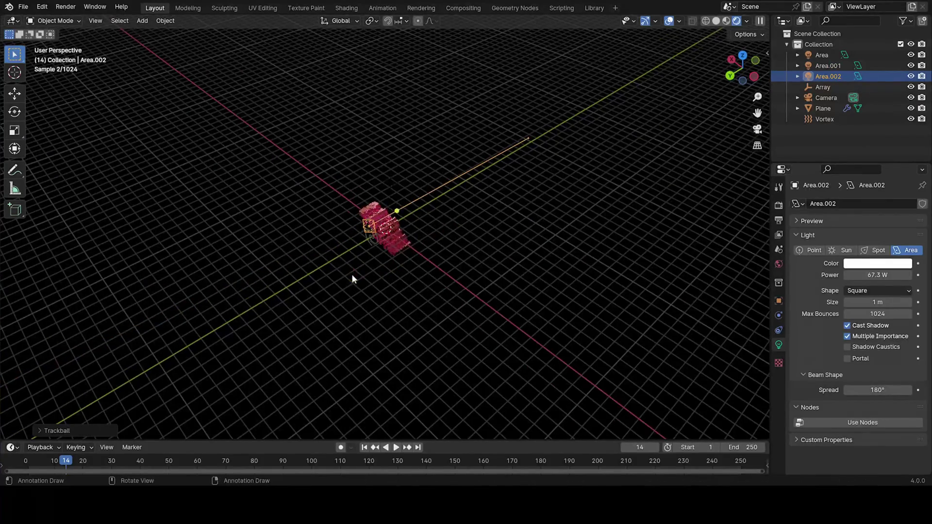
pyautogui.press('KP_0')
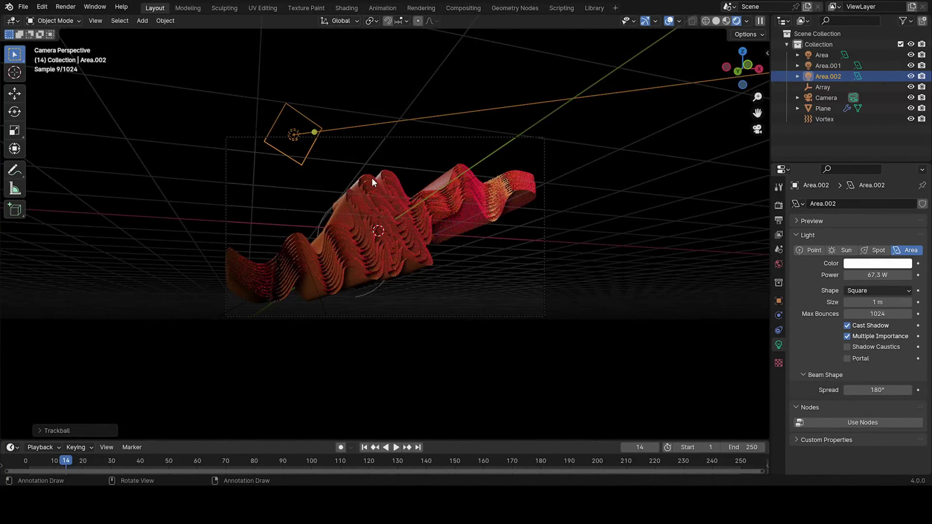
# Move Area.002 left and down and raise its power to 233.2 W.
pyautogui.press('g')
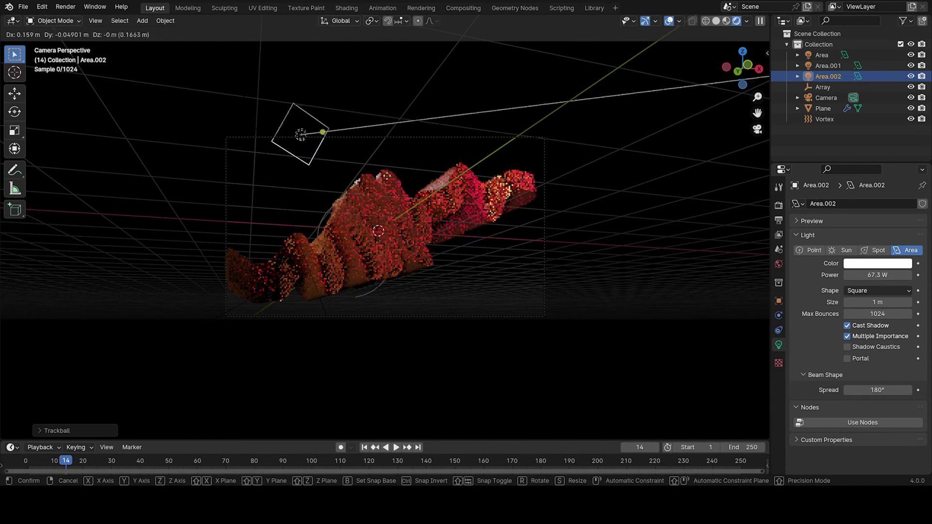
pyautogui.click(402, 202)
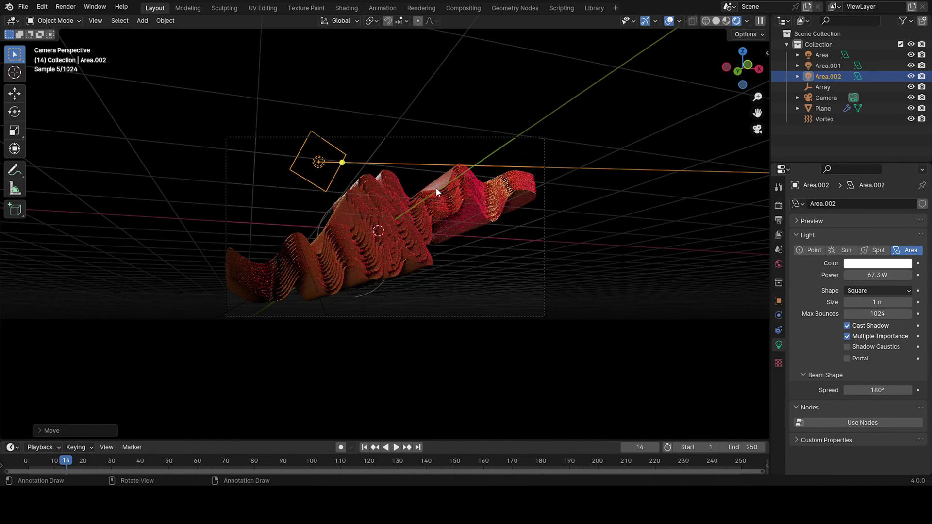
pyautogui.press('g')
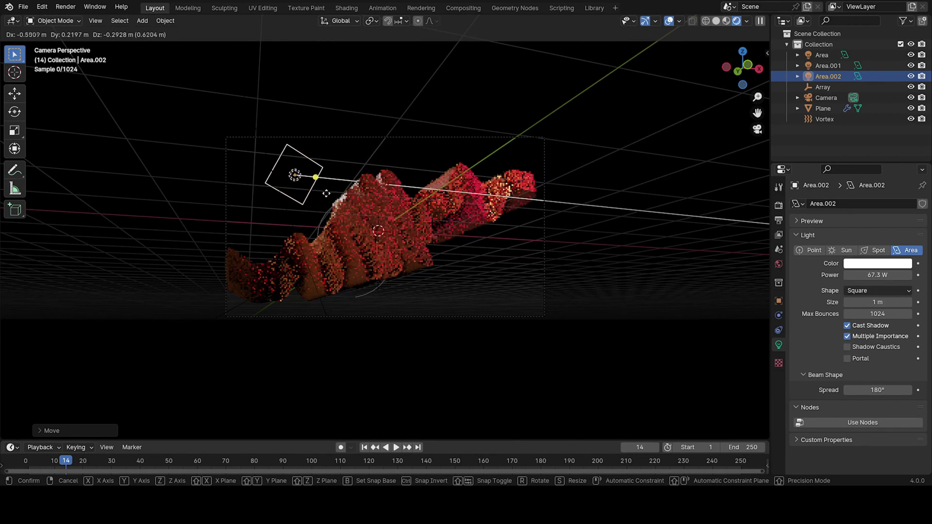
pyautogui.click(319, 189)
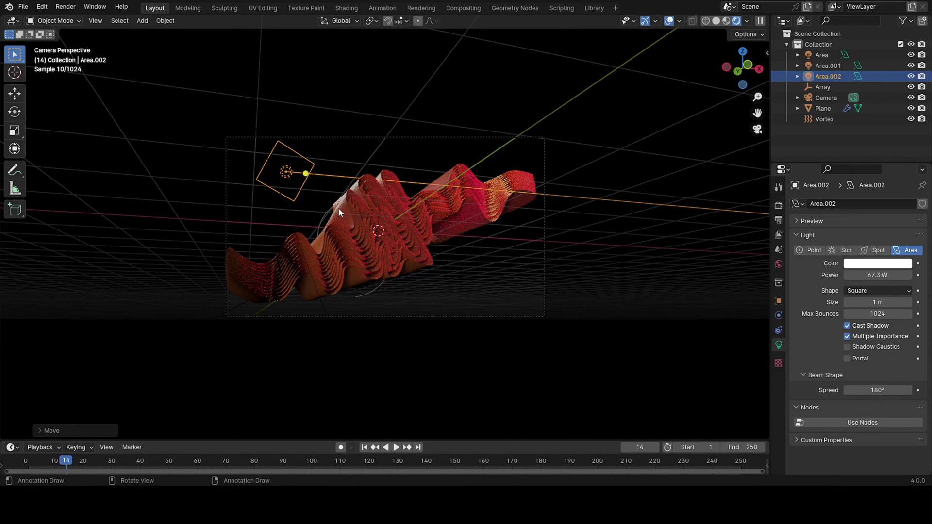
pyautogui.moveTo(867, 275)
pyautogui.mouseDown()
pyautogui.moveTo(903, 275)
pyautogui.moveTo(867, 271)
pyautogui.mouseUp()
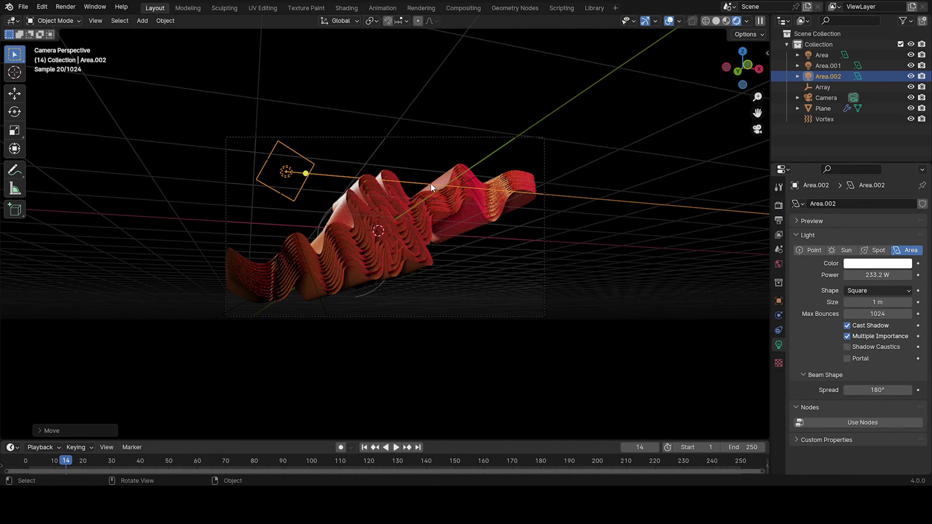
# Move the Area.001 light to a new position, viewed from a low side angle.
pyautogui.click(828, 65)
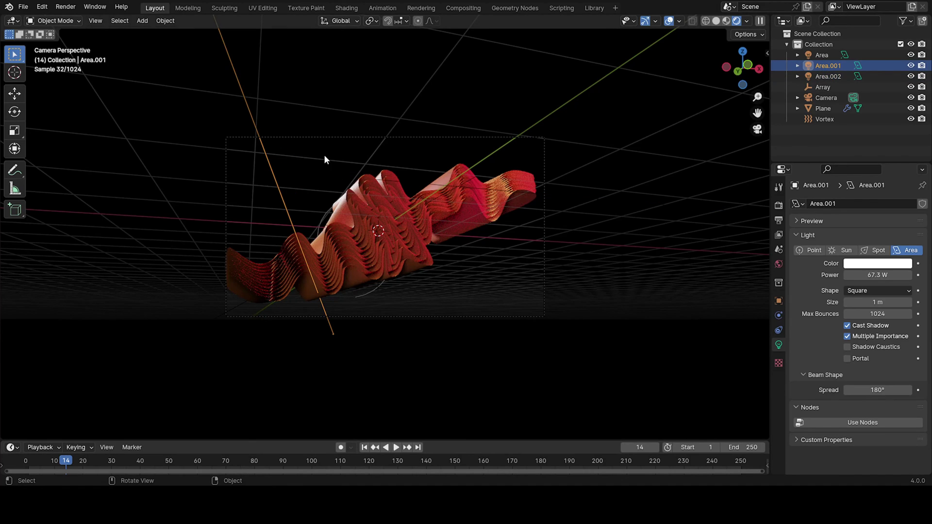
pyautogui.scroll(-3, 323, 153)
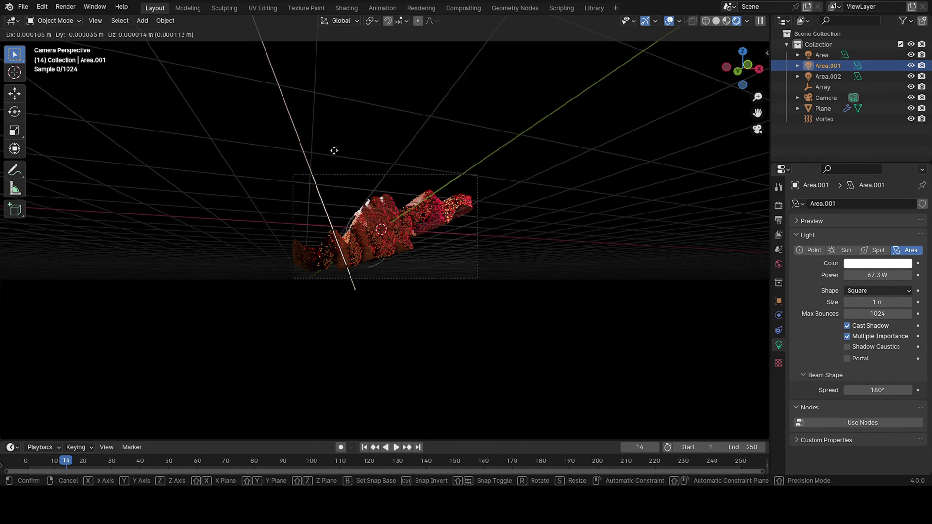
pyautogui.moveTo(311, 140); pyautogui.dragTo(332, 219, button='middle')
pyautogui.press('g')
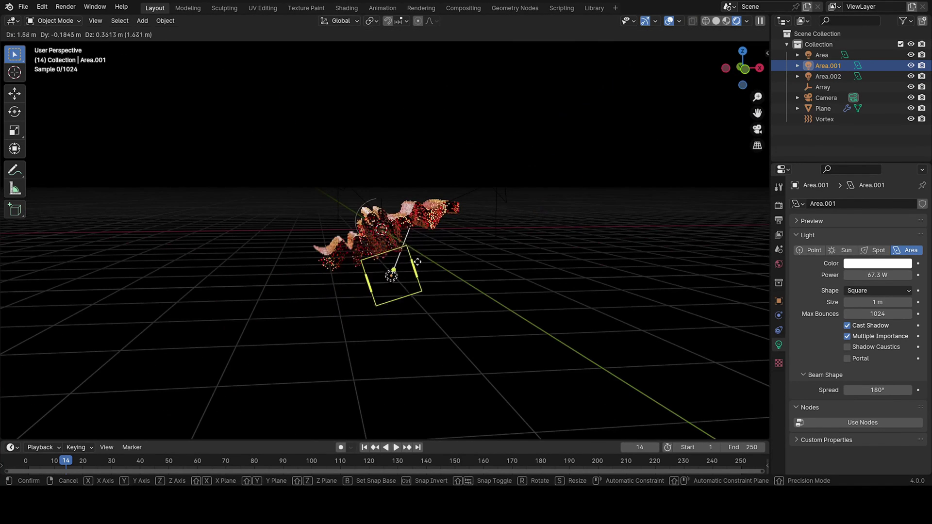
pyautogui.click(453, 243)
pyautogui.press('KP_0')
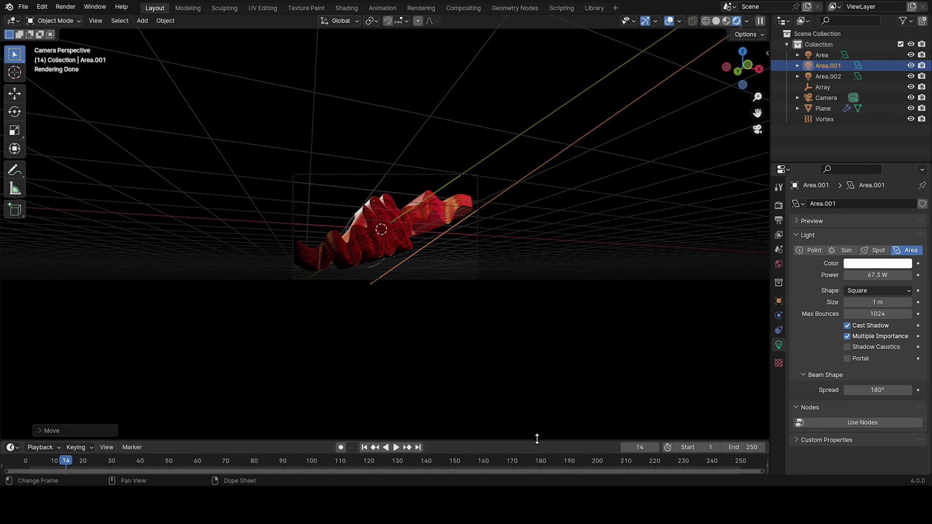
# Enlarge the bottom timeline area and turn it into a second 3D Viewport.
pyautogui.moveTo(537, 440); pyautogui.dragTo(559, 248)
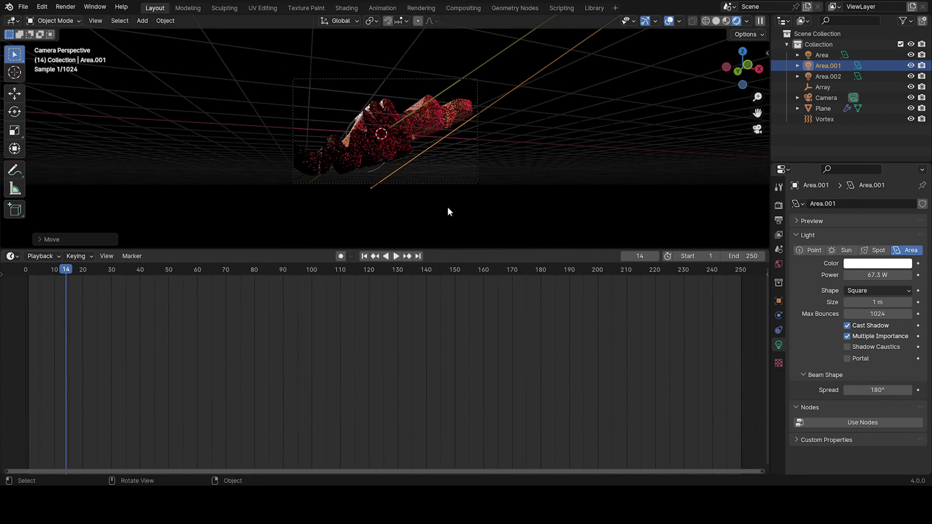
pyautogui.click(12, 256)
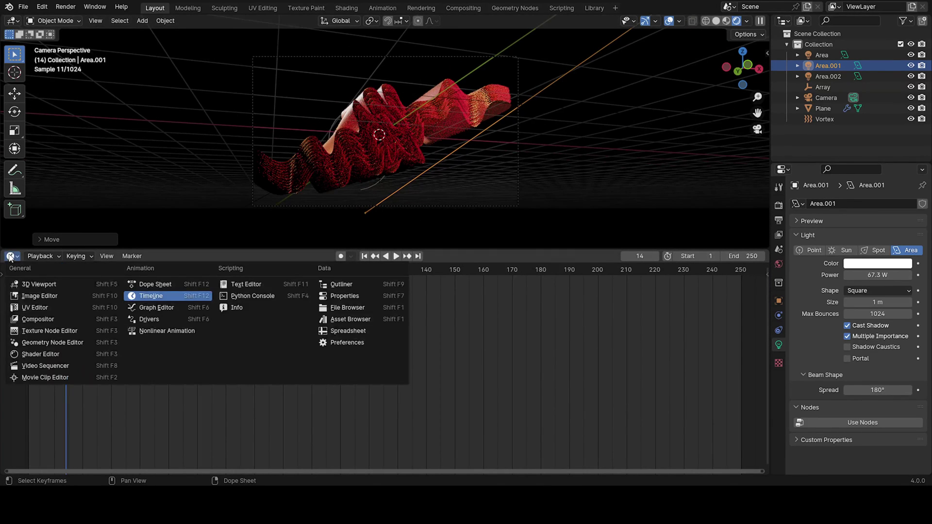
pyautogui.click(53, 283)
pyautogui.moveTo(476, 380); pyautogui.dragTo(395, 357, button='middle')
pyautogui.scroll(-3, 294, 317)
# Trackball-rotate Area.001 to re-aim it at the ribbons, then enlarge the camera view.
pyautogui.press('g')
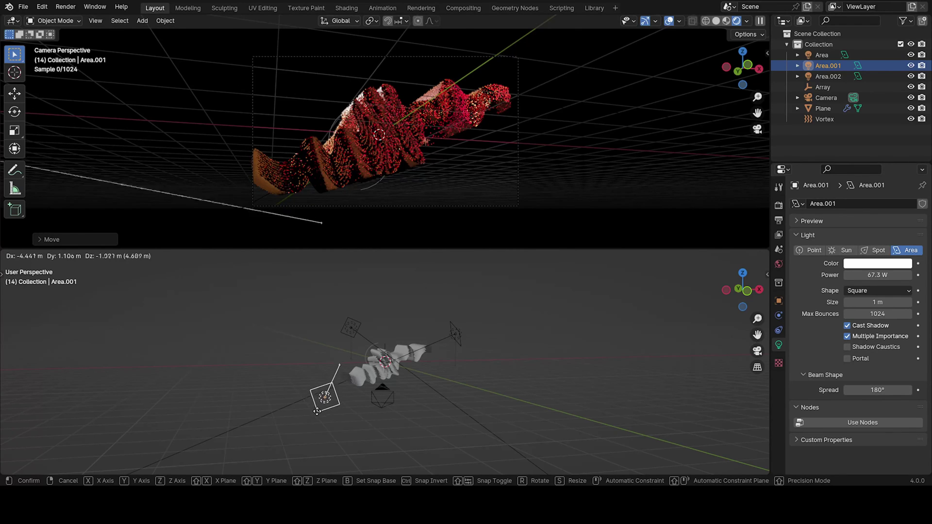
pyautogui.press('r')
pyautogui.press('r')
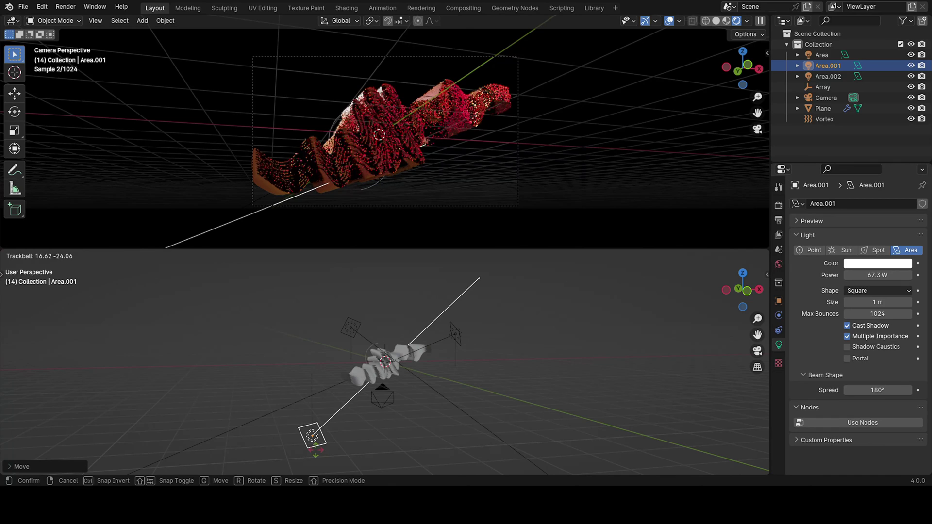
pyautogui.click(588, 407)
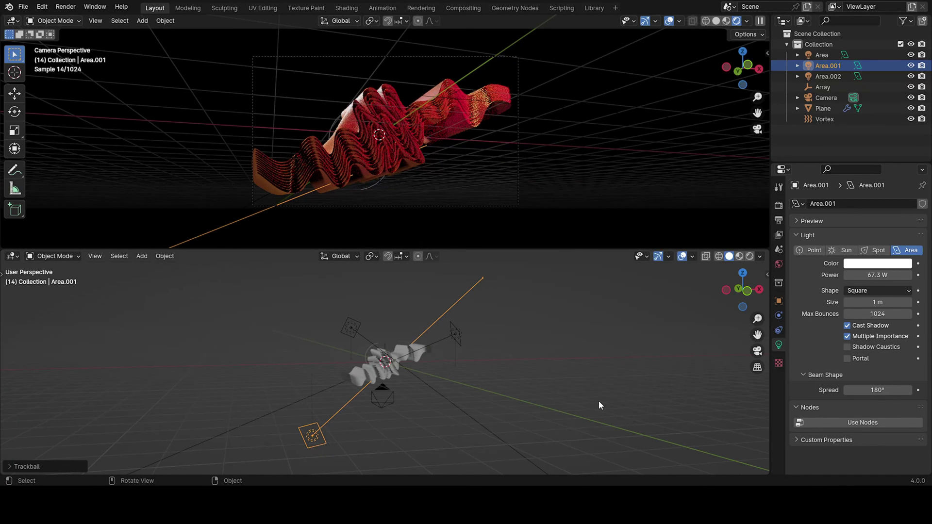
pyautogui.moveTo(361, 249); pyautogui.dragTo(354, 459)
pyautogui.scroll(3, 430, 348)
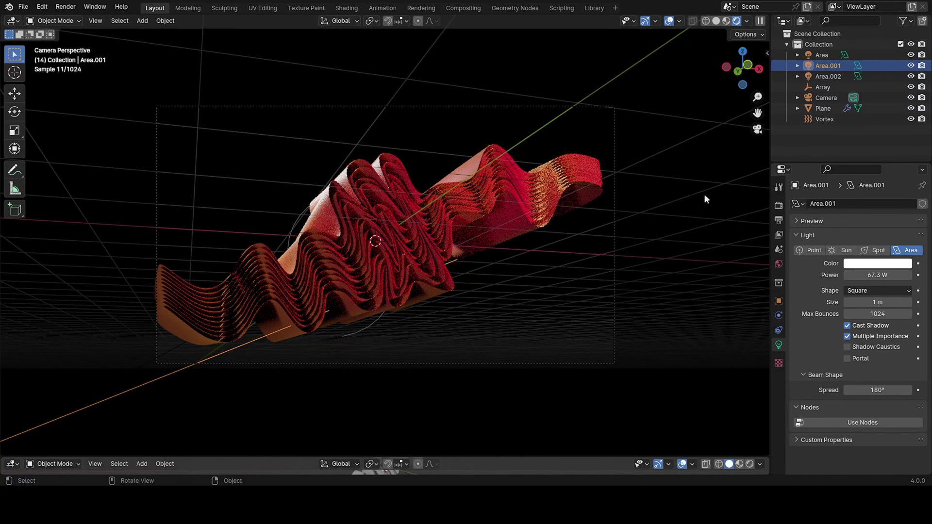
# In Render properties Color Management, set the View Transform to AgX.
pyautogui.click(779, 205)
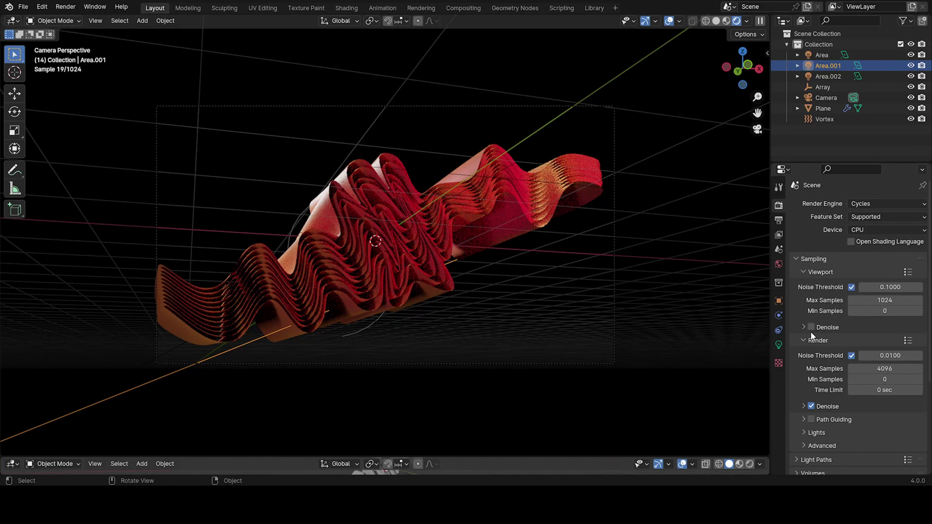
pyautogui.scroll(-6, 816, 334)
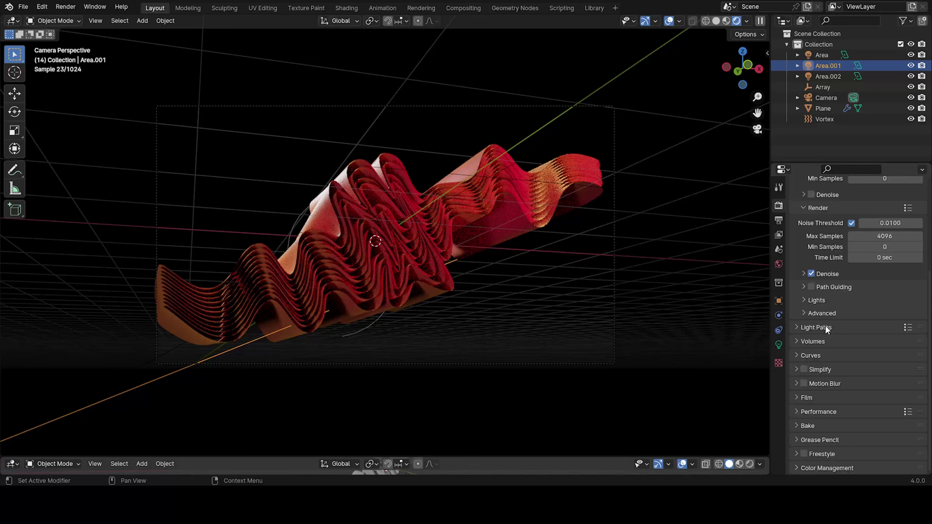
pyautogui.click(820, 467)
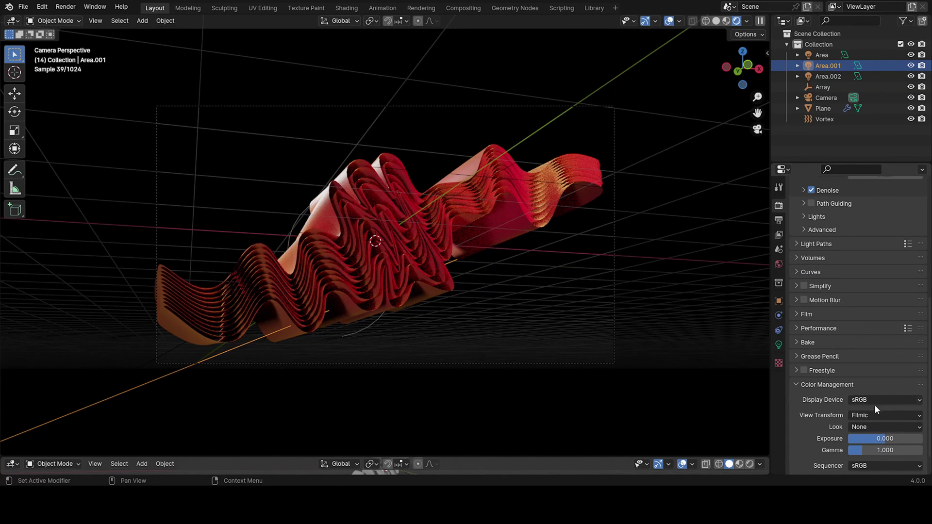
pyautogui.click(876, 417)
pyautogui.click(873, 358)
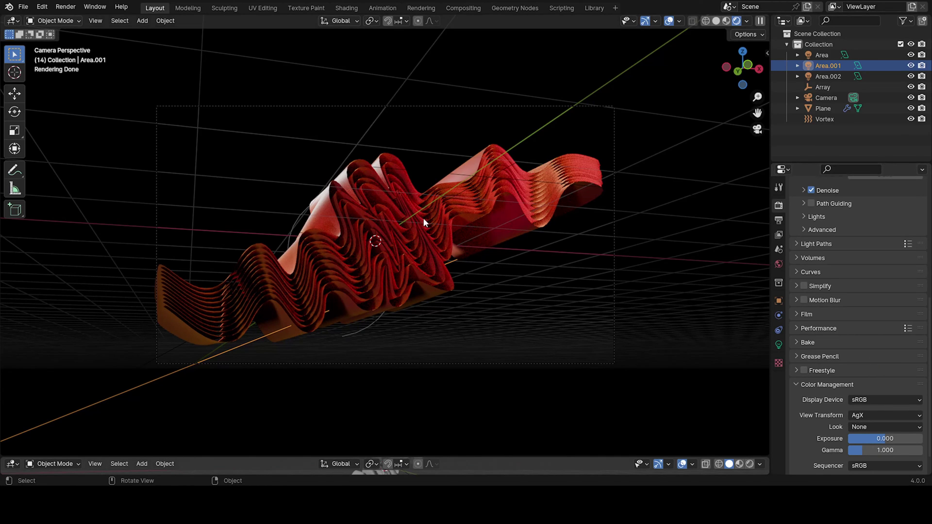
# Compare the Punchy, High Contrast, Very High Contrast and Base Contrast looks.
pyautogui.scroll(-2, 857, 421)
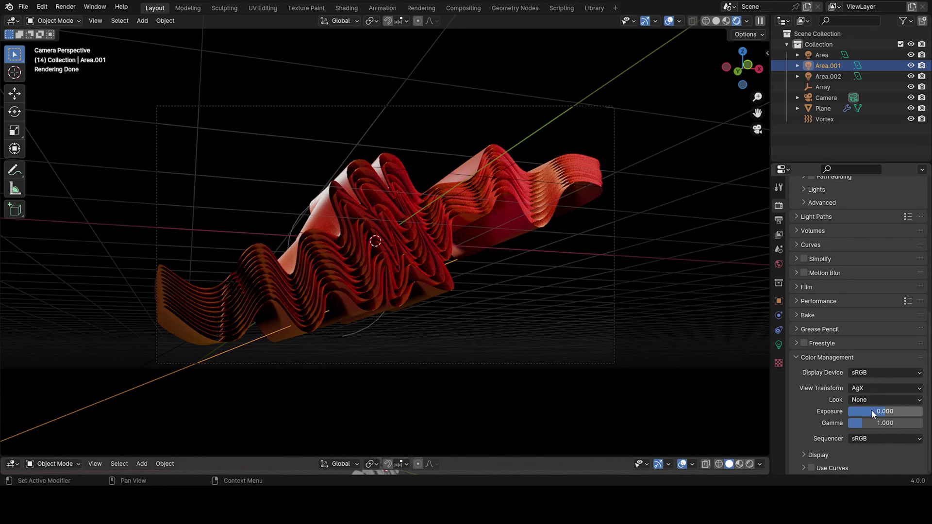
pyautogui.click(874, 399)
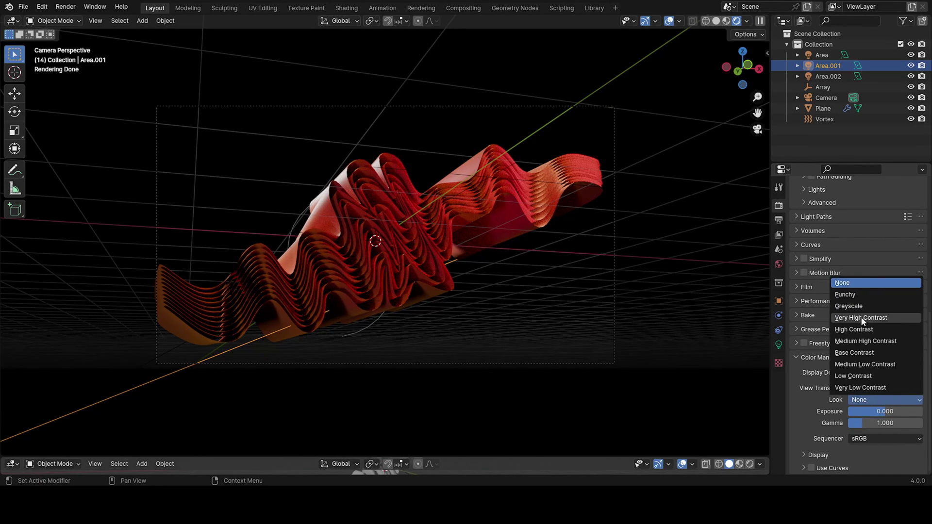
pyautogui.click(847, 294)
pyautogui.click(884, 399)
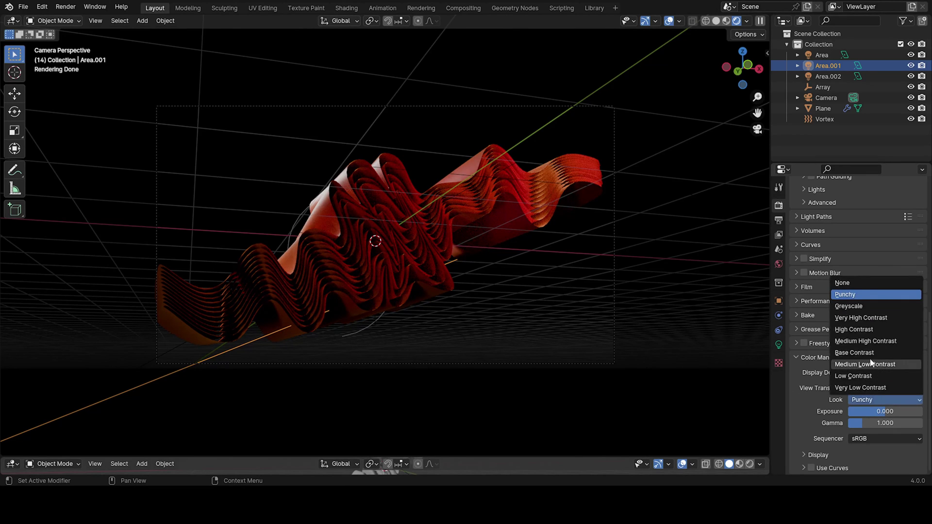
pyautogui.click(863, 330)
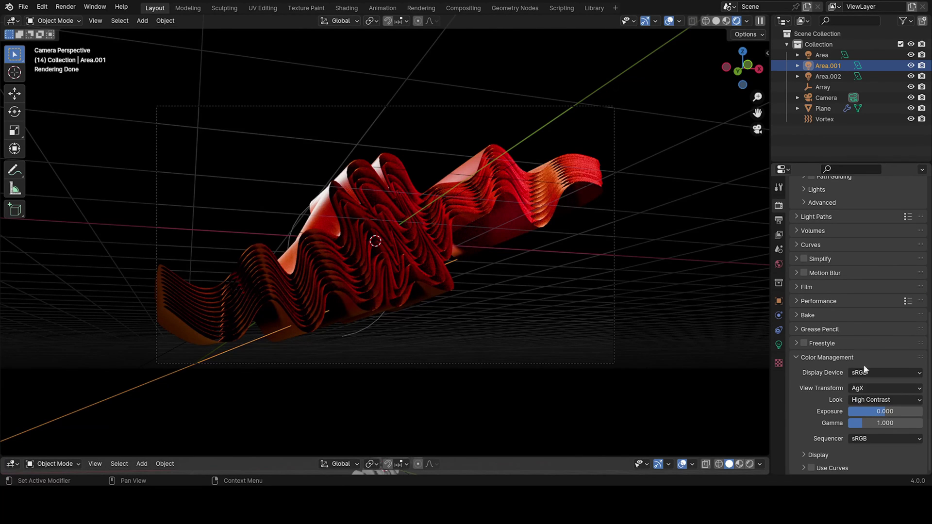
pyautogui.click(871, 399)
pyautogui.click(863, 318)
pyautogui.click(876, 401)
pyautogui.click(858, 352)
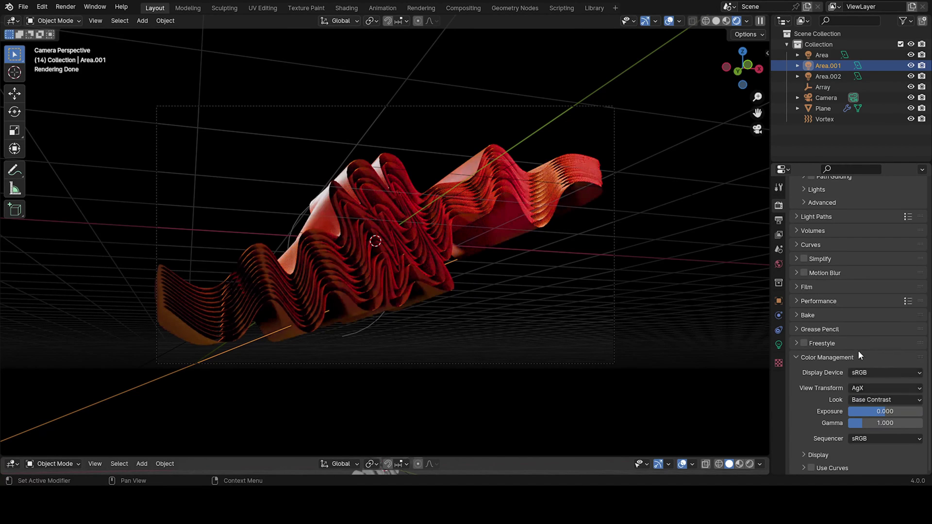
# Try Low, Medium High, Very High Contrast, Punchy and Greyscale, then settle on Base Contrast.
pyautogui.click(861, 397)
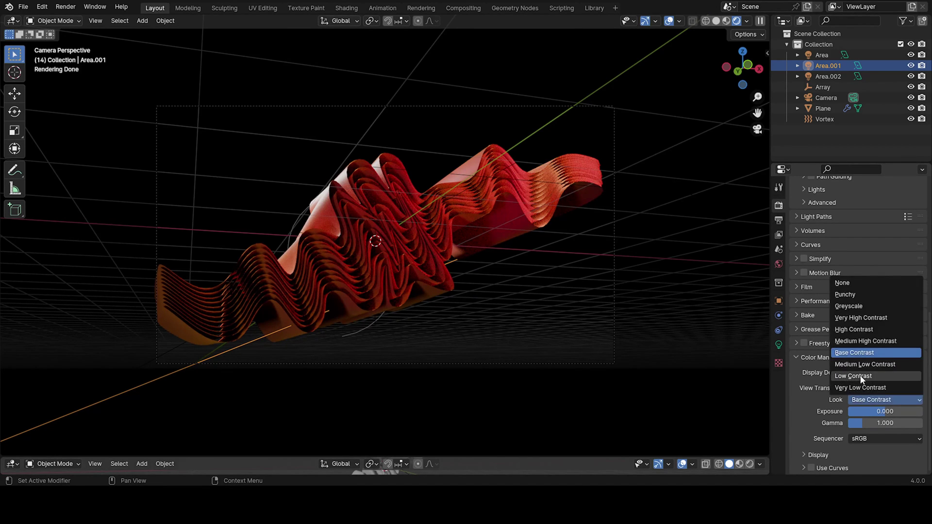
pyautogui.click(858, 376)
pyautogui.click(869, 403)
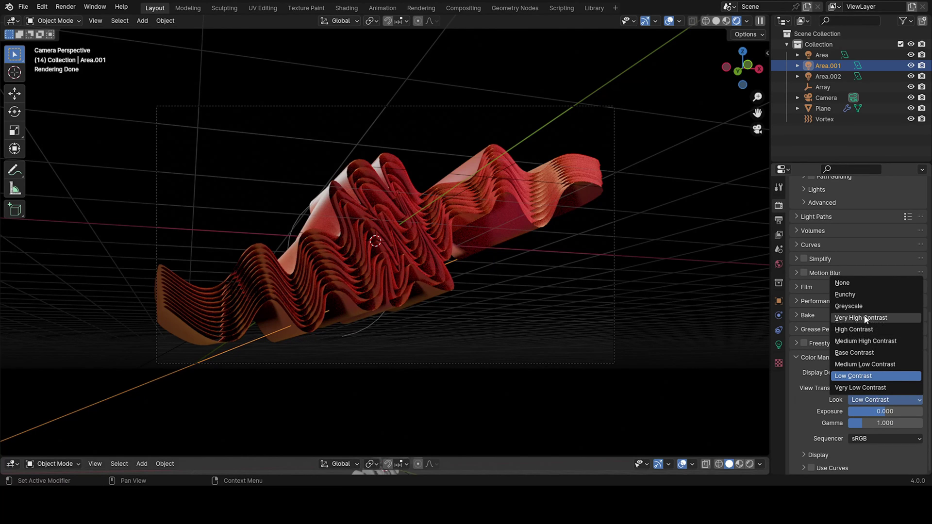
pyautogui.click(861, 341)
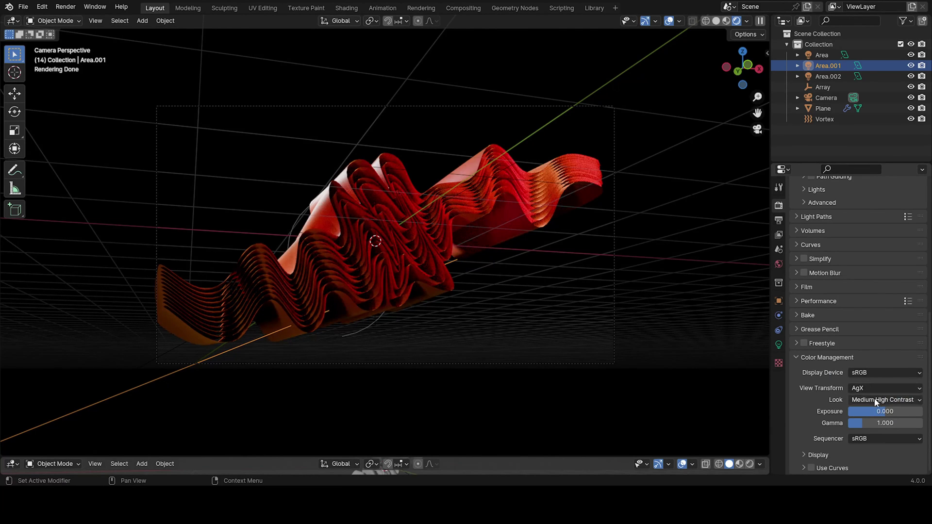
pyautogui.click(876, 399)
pyautogui.click(859, 316)
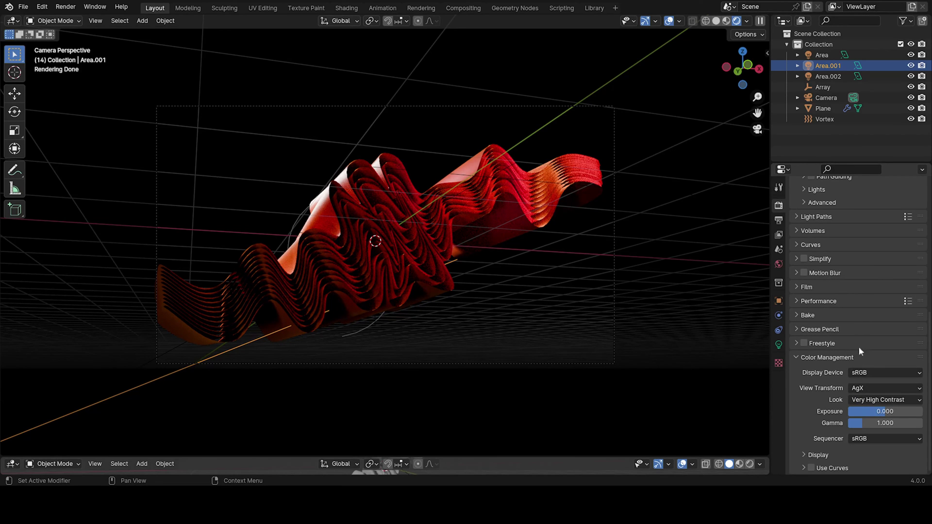
pyautogui.click(872, 400)
pyautogui.click(849, 297)
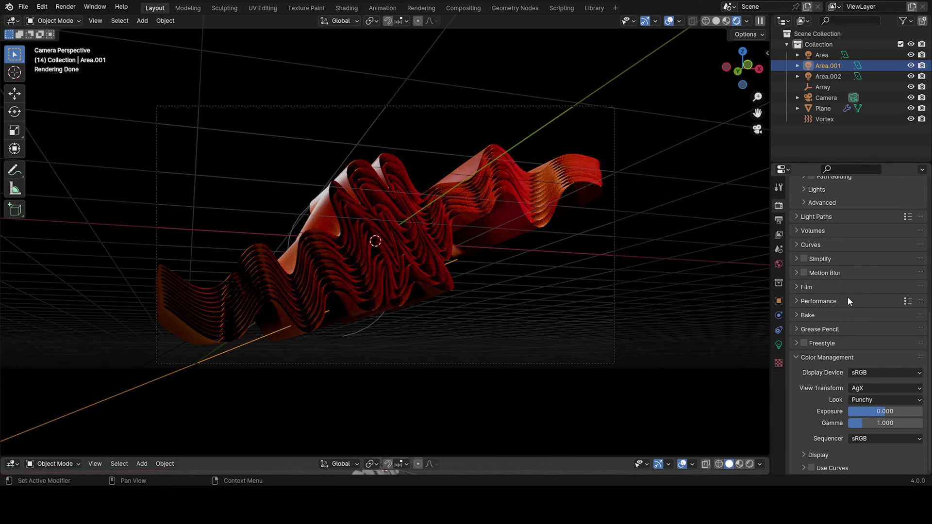
pyautogui.click(870, 401)
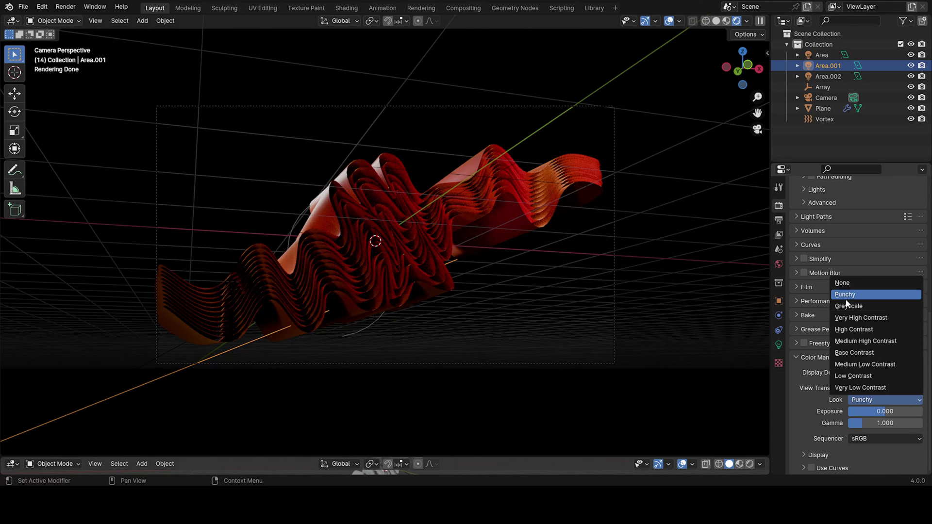
pyautogui.click(848, 304)
pyautogui.click(876, 400)
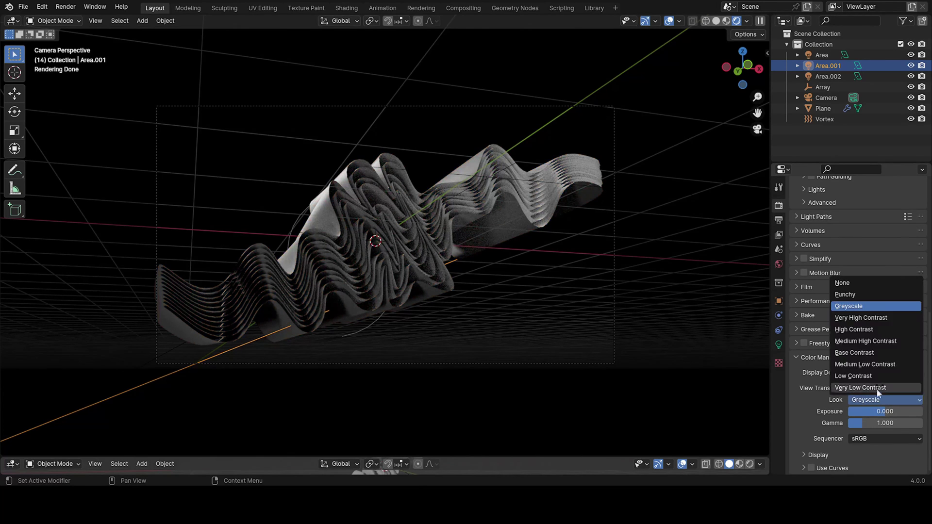
pyautogui.click(858, 351)
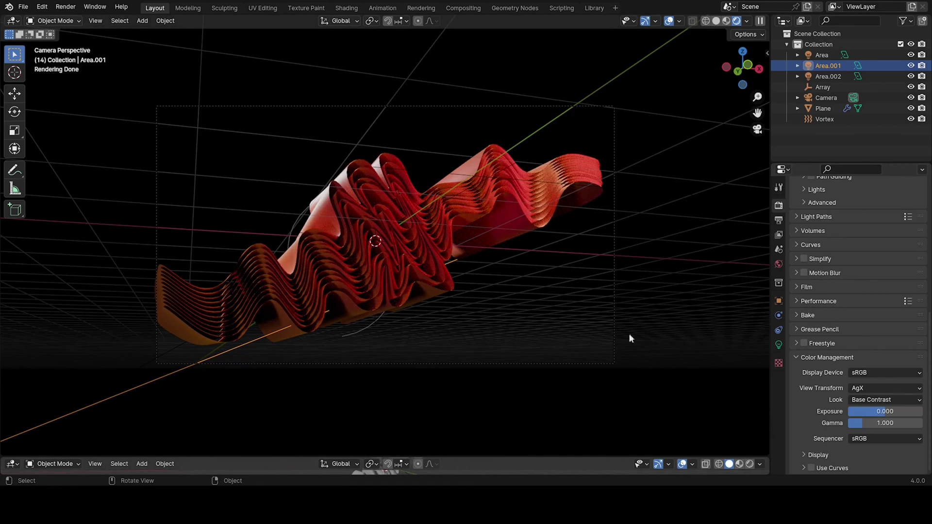
pyautogui.moveTo(872, 413); pyautogui.dragTo(893, 423)
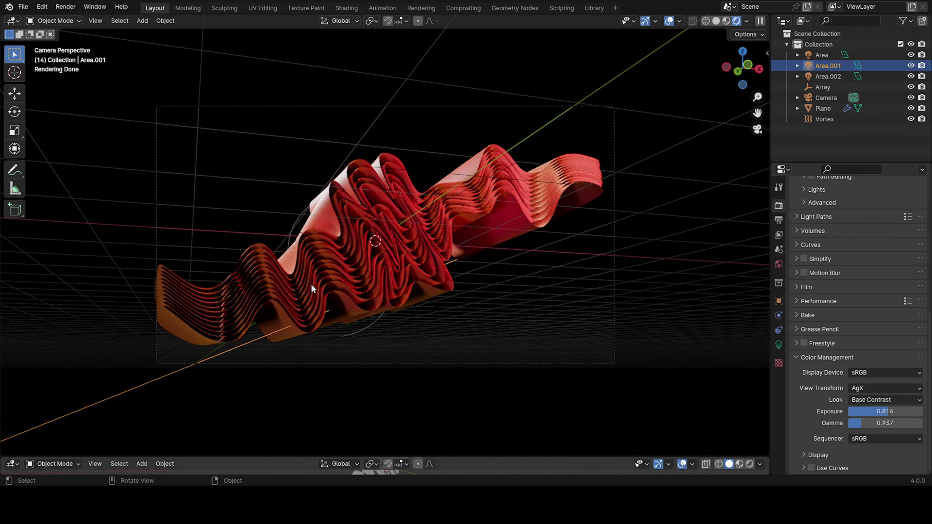
pyautogui.scroll(2, 352, 278)
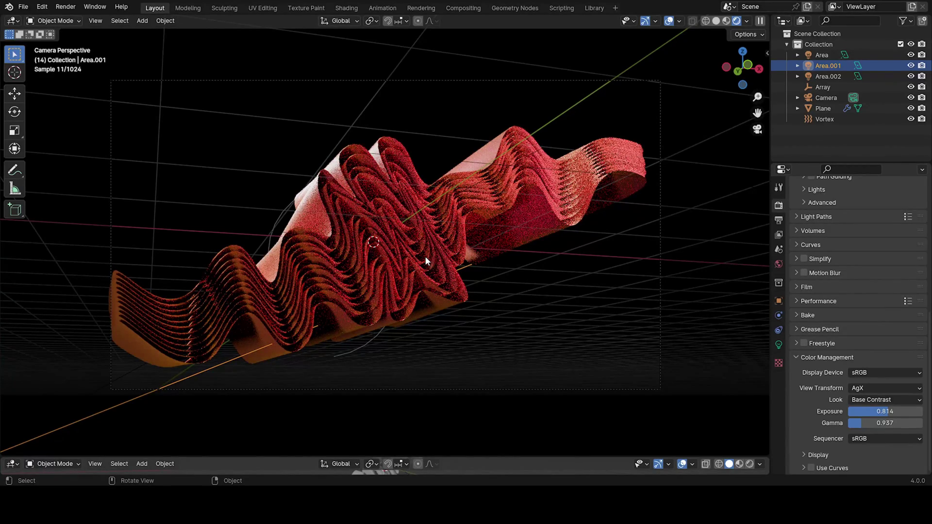
pyautogui.moveTo(462, 208)
pyautogui.mouseDown(button='middle')
pyautogui.moveTo(483, 222)
pyautogui.moveTo(365, 291)
pyautogui.moveTo(388, 266)
pyautogui.mouseUp(button='middle')
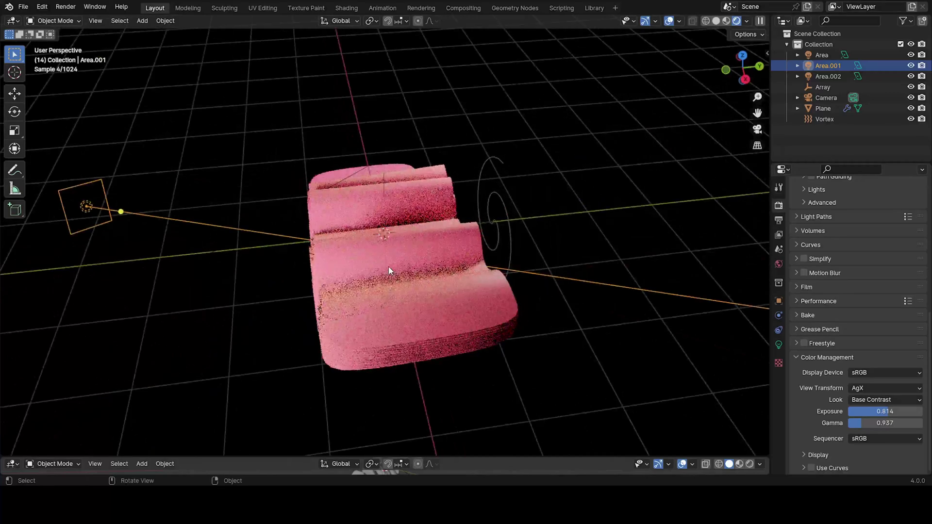
pyautogui.press('KP_0')
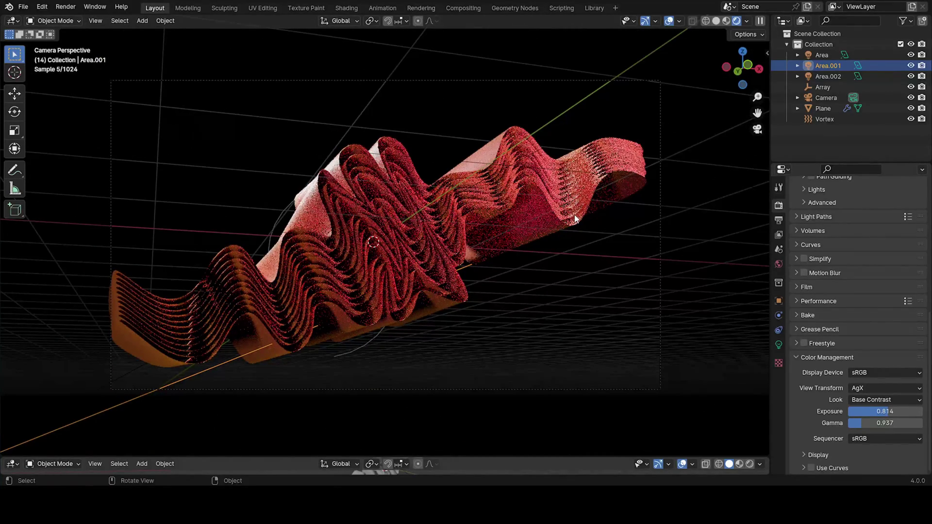
# Lower Cycles render Max Samples from 4096 to 32.
pyautogui.scroll(4, 838, 265)
pyautogui.scroll(-3, 812, 409)
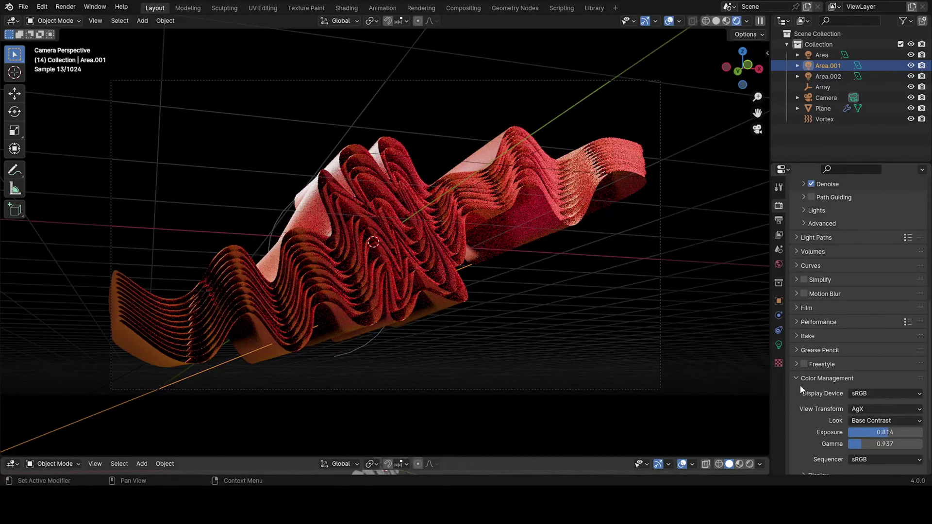
pyautogui.scroll(6, 800, 380)
pyautogui.scroll(3, 824, 330)
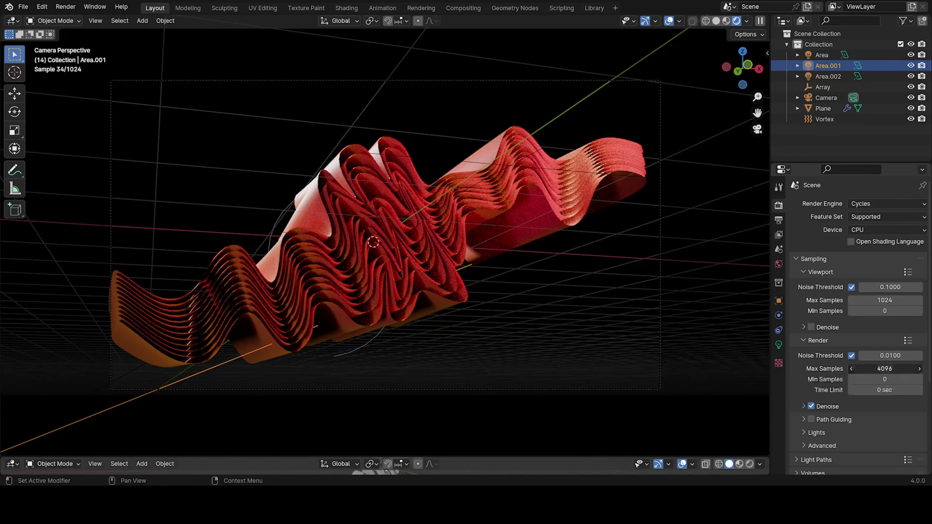
pyautogui.click(871, 368)
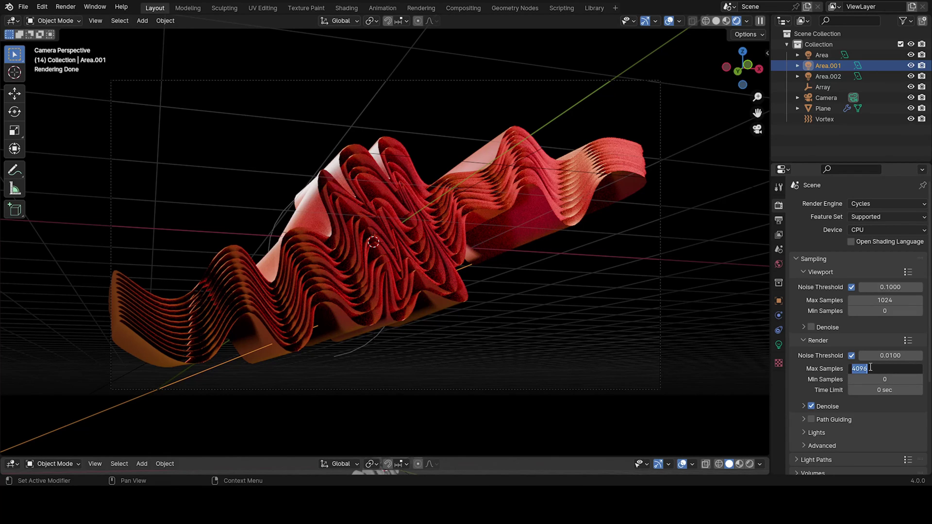
pyautogui.write('232')
pyautogui.press('Return')
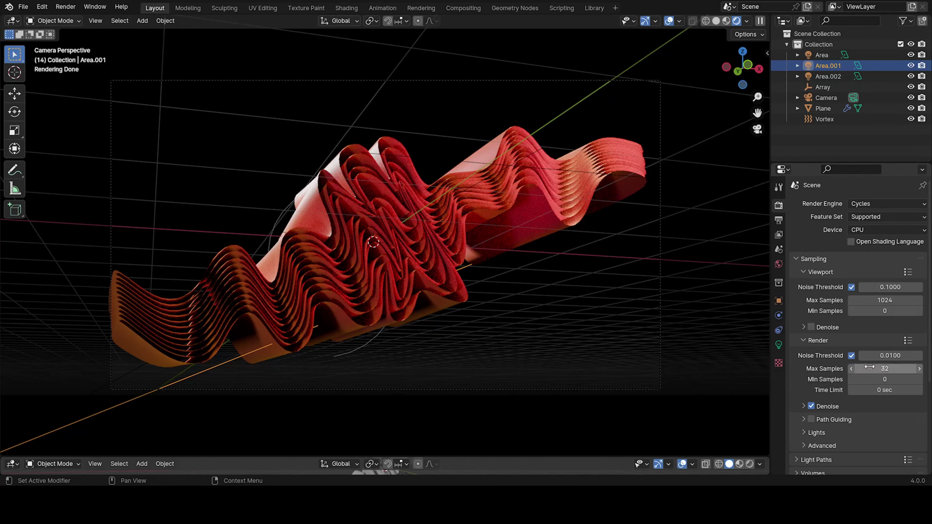
# Apply the 4K UHDTV 2160p preset for a 3840 × 2160 output resolution.
pyautogui.click(779, 220)
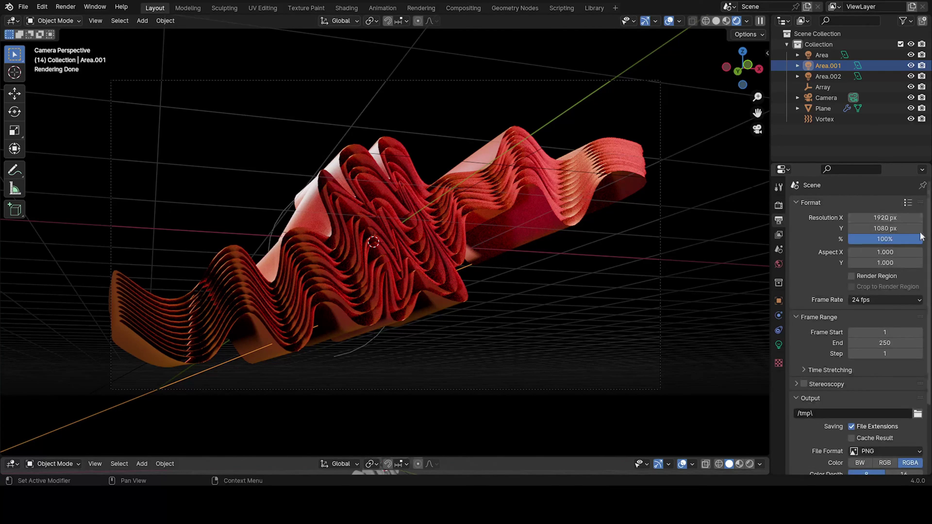
pyautogui.click(908, 202)
pyautogui.click(867, 35)
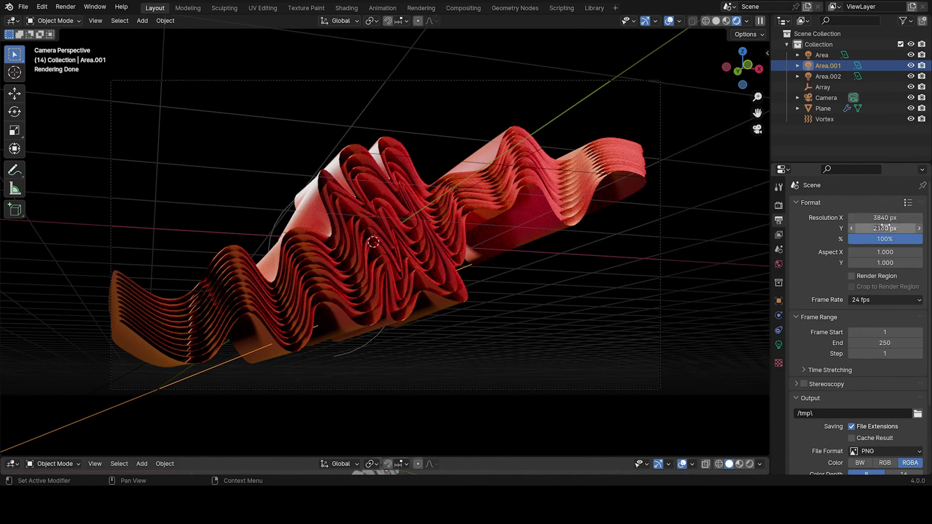
pyautogui.click(908, 202)
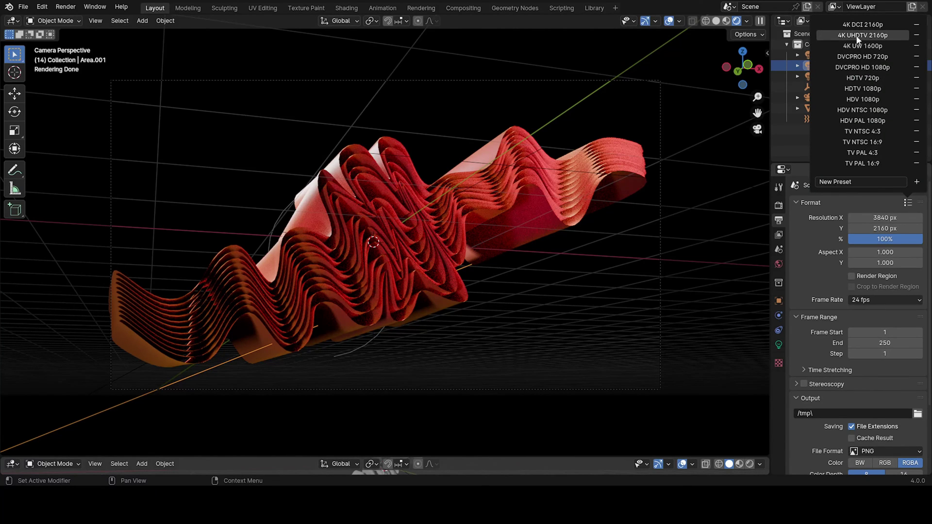
pyautogui.scroll(-2, 826, 313)
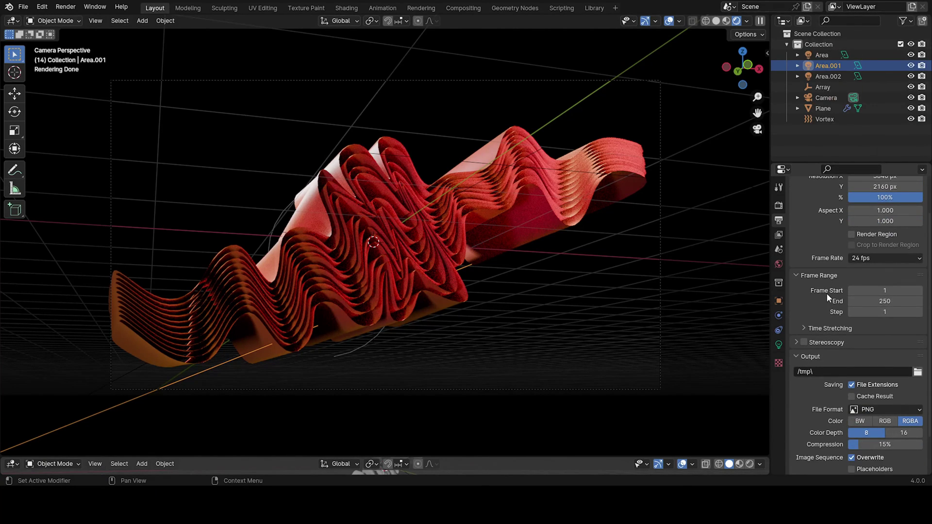
pyautogui.scroll(2, 850, 208)
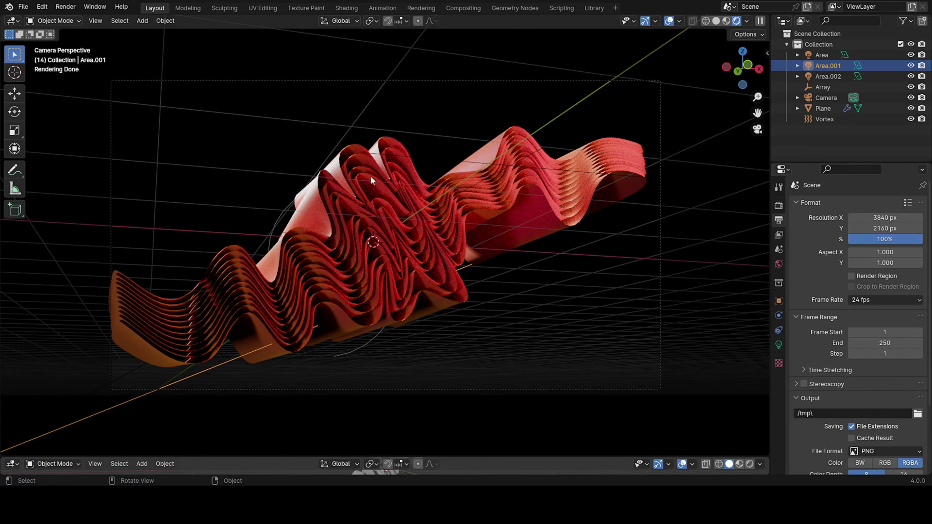
# On the Plane's Catmull-Clark Subdivision modifier, set the level to 2 to match viewport and render.
pyautogui.click(333, 251)
pyautogui.click(778, 315)
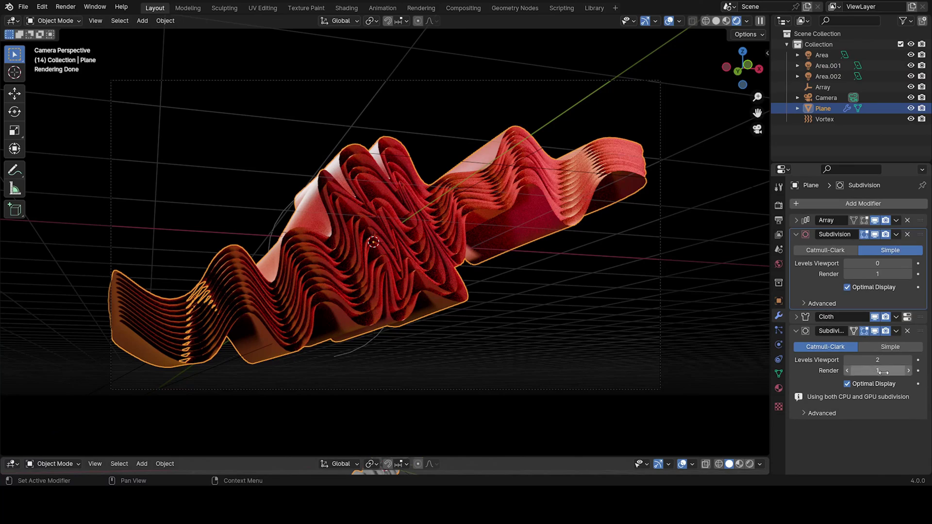
pyautogui.keyDown('ctrl'); pyautogui.scroll(1, 879, 364); pyautogui.keyUp('ctrl')
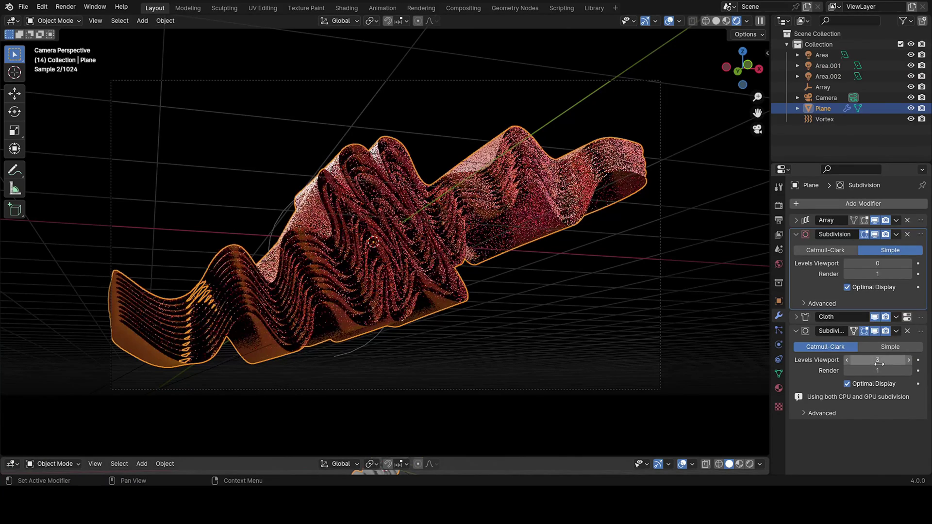
pyautogui.click(850, 362)
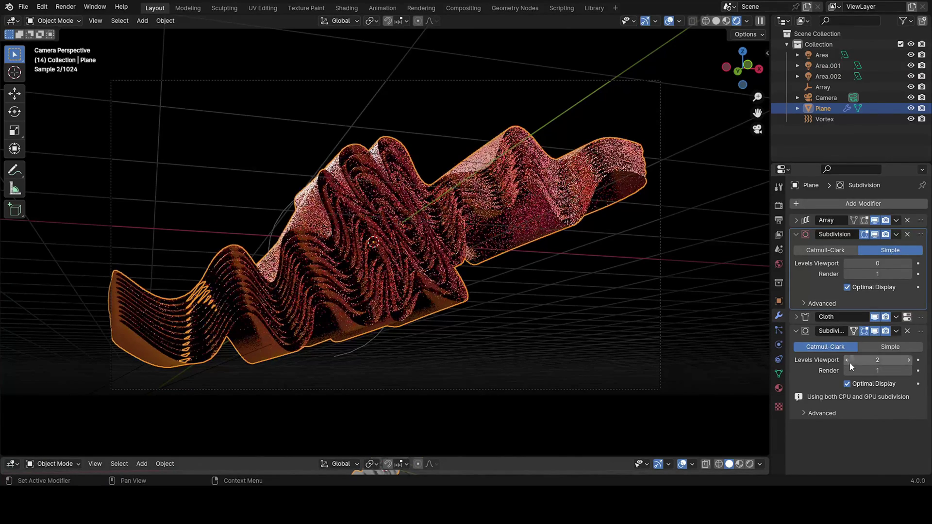
pyautogui.keyDown('ctrl'); pyautogui.scroll(1, 854, 375); pyautogui.keyUp('ctrl')
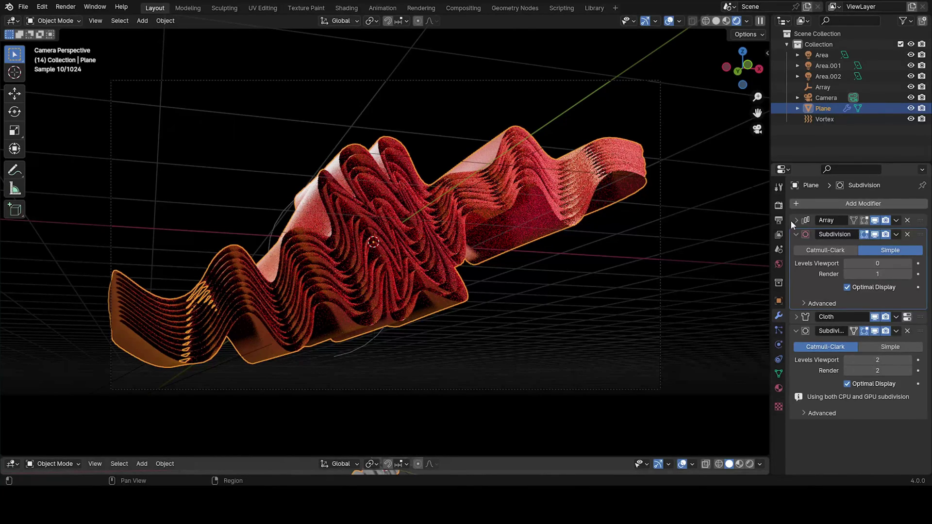
pyautogui.click(779, 220)
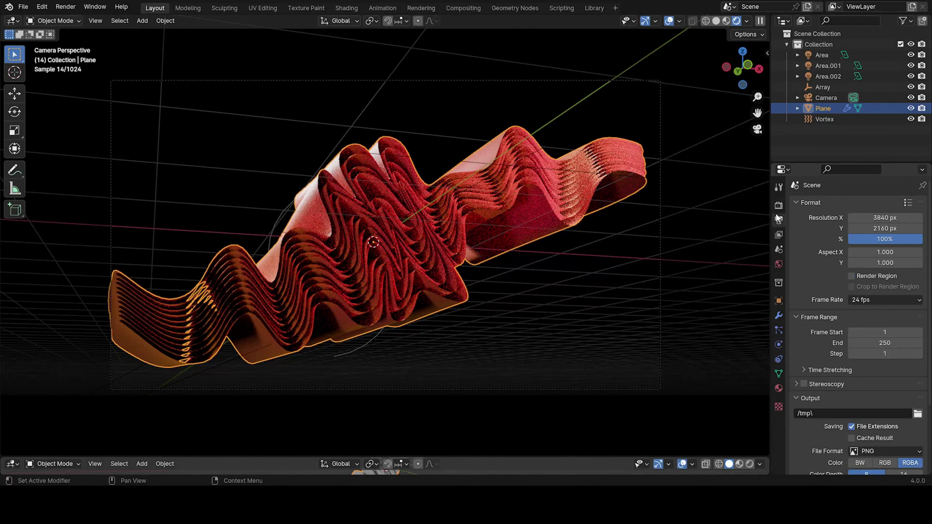
# Deselect the Plane and switch the output file format to FFmpeg Video.
pyautogui.scroll(-4, 849, 275)
pyautogui.scroll(3, 847, 359)
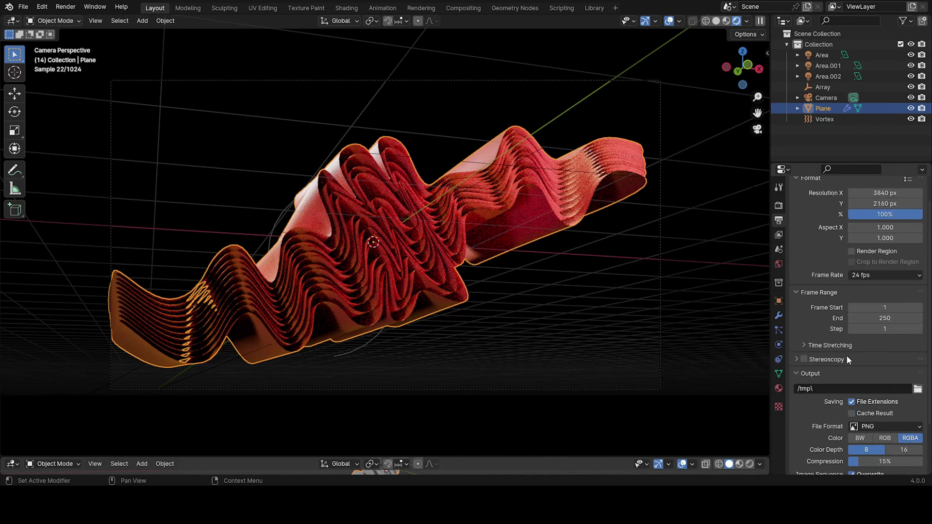
pyautogui.scroll(-3, 820, 369)
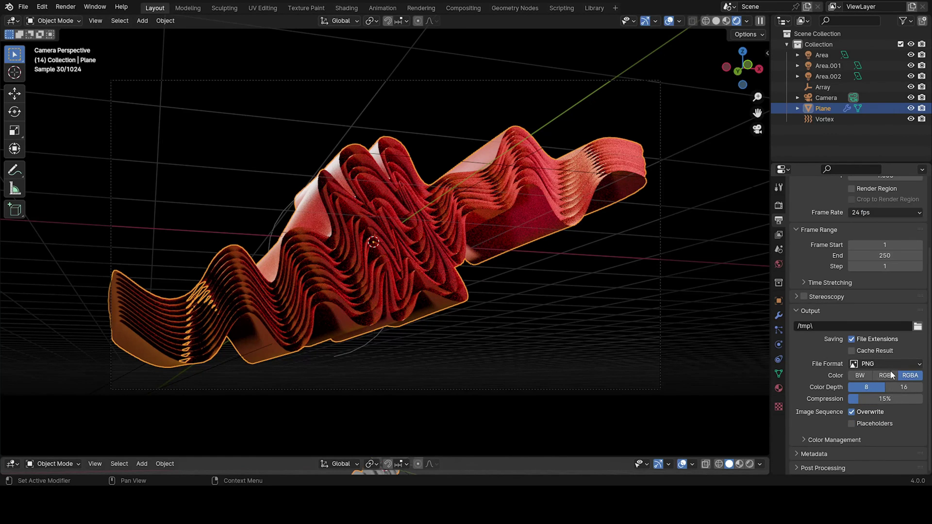
pyautogui.click(577, 297)
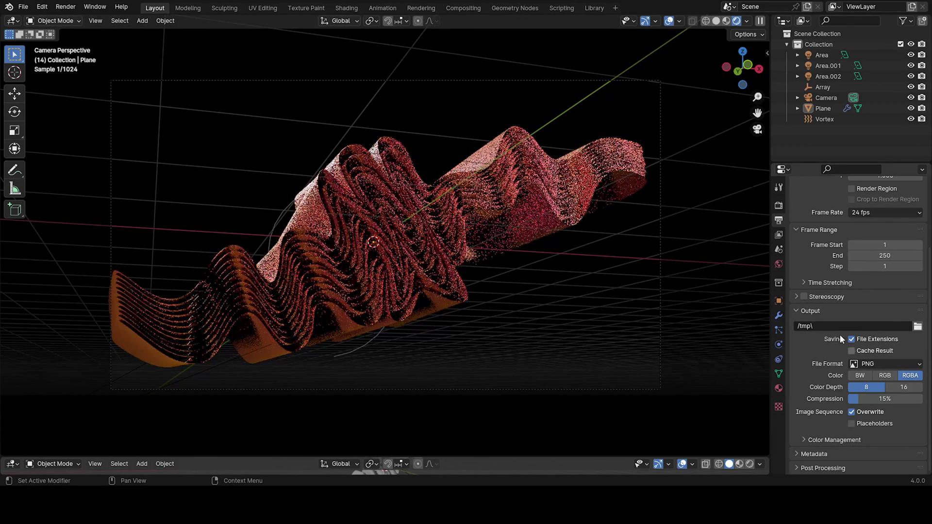
pyautogui.click(873, 363)
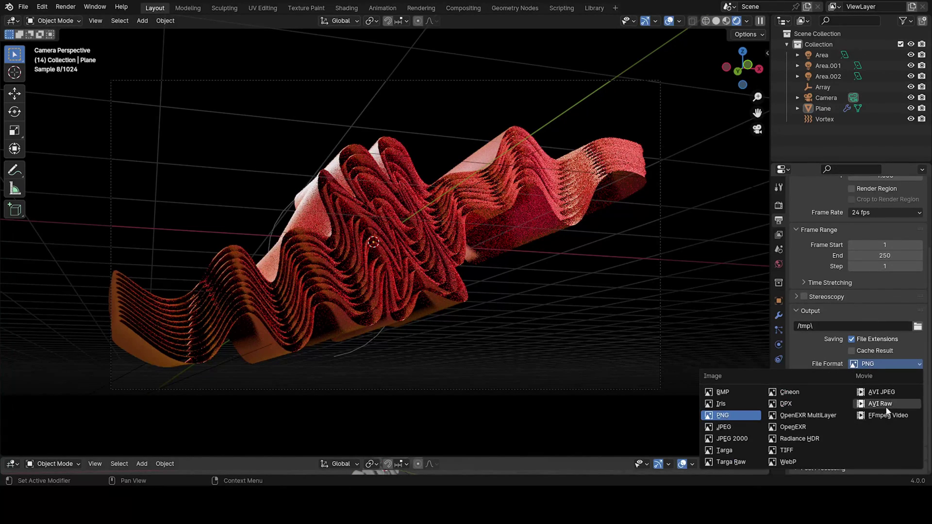
pyautogui.click(875, 364)
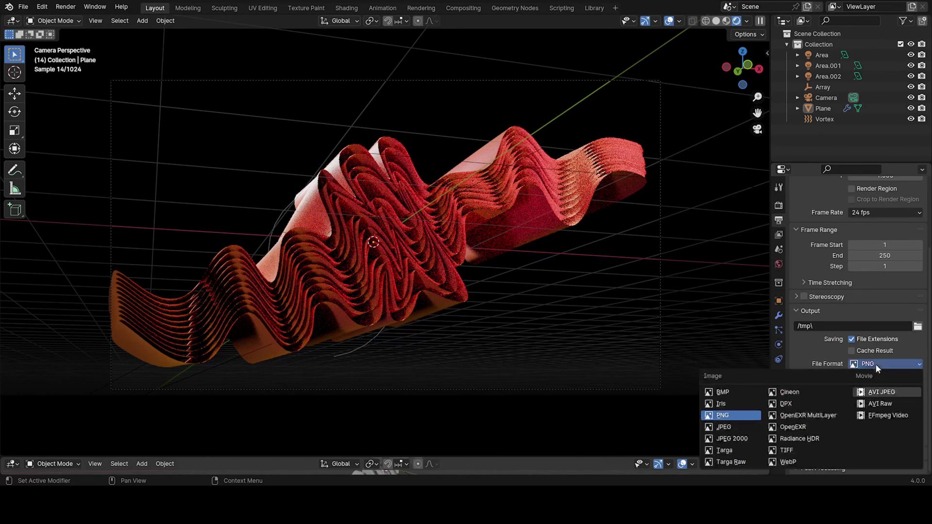
pyautogui.click(885, 415)
# Set the video container to MPEG-4, then revert the output format to PNG.
pyautogui.scroll(-4, 825, 432)
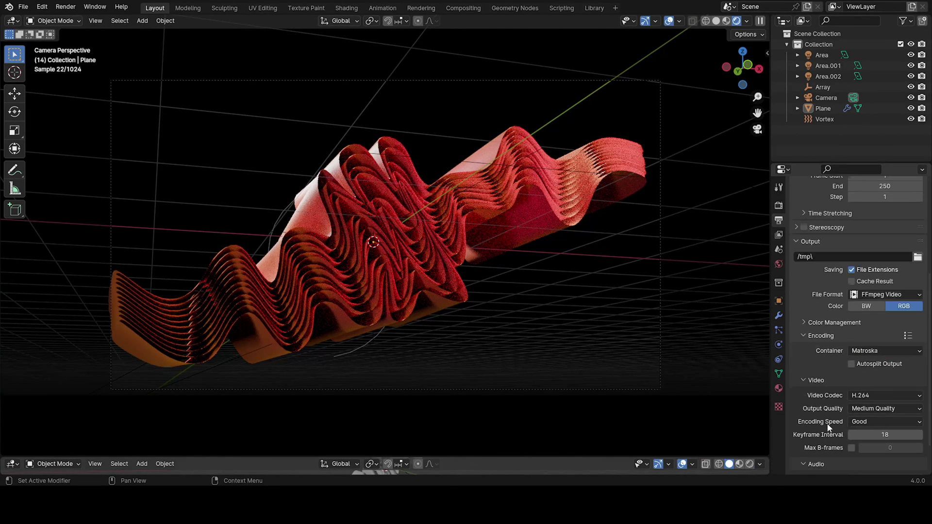
pyautogui.click(874, 350)
pyautogui.click(875, 385)
pyautogui.click(854, 336)
pyautogui.click(893, 399)
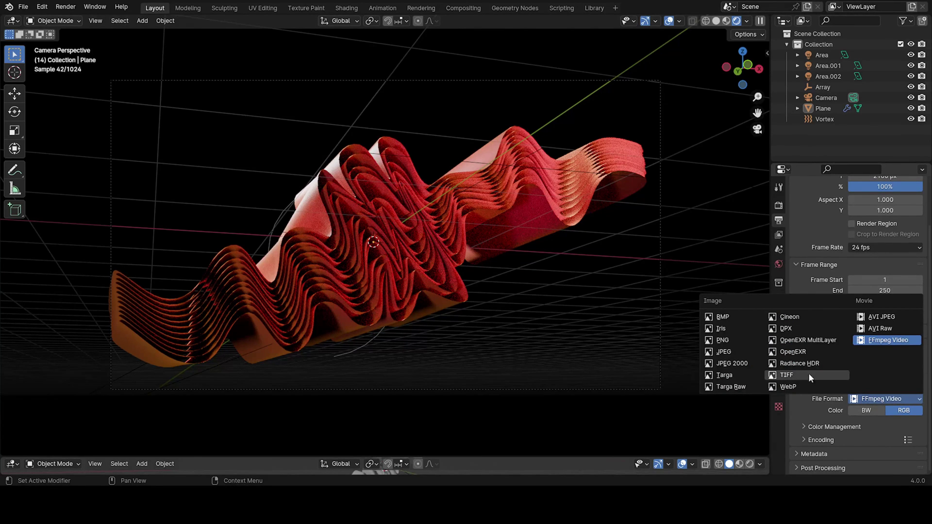
pyautogui.click(730, 340)
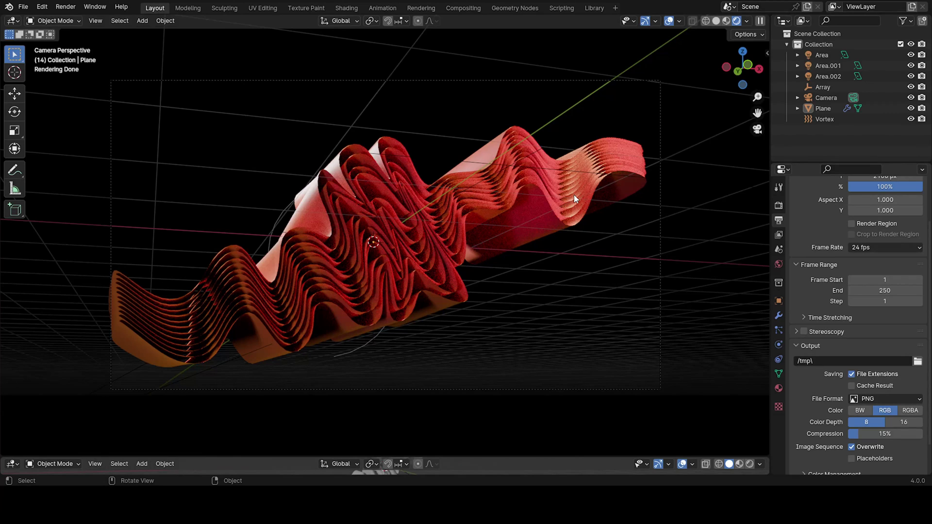
# Render the ribbon scene and show the Plane's modifier stack.
pyautogui.hotkey('ctrl', 'F12')
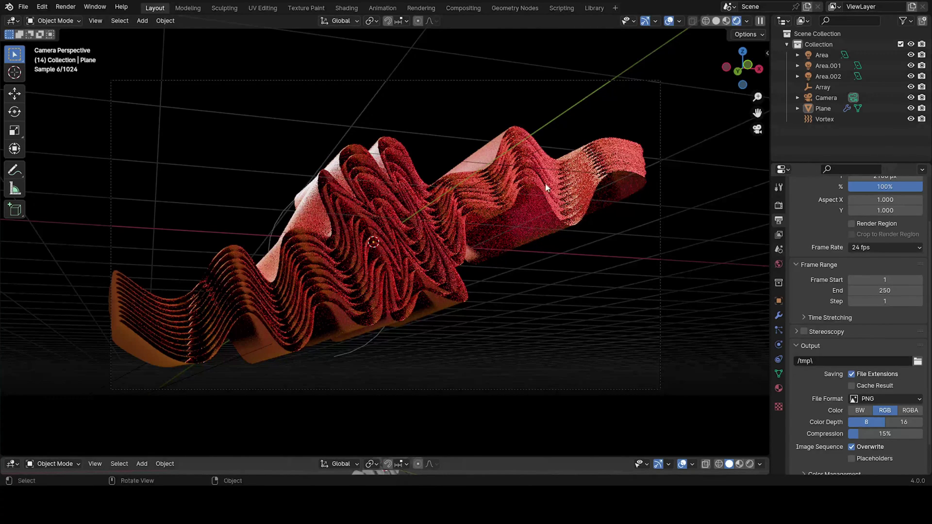
pyautogui.click(779, 315)
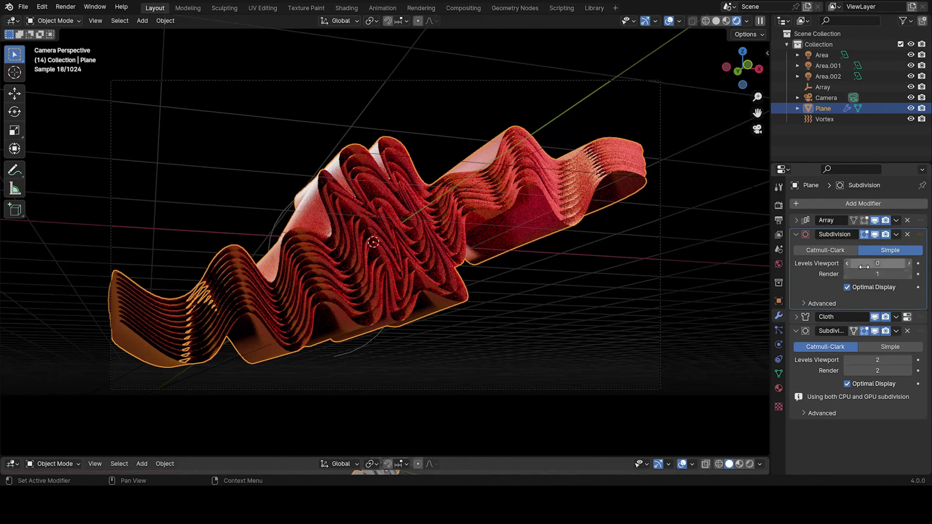
# Delete the Plane's Simple Subdivision modifier and deselect the Plane.
pyautogui.click(907, 234)
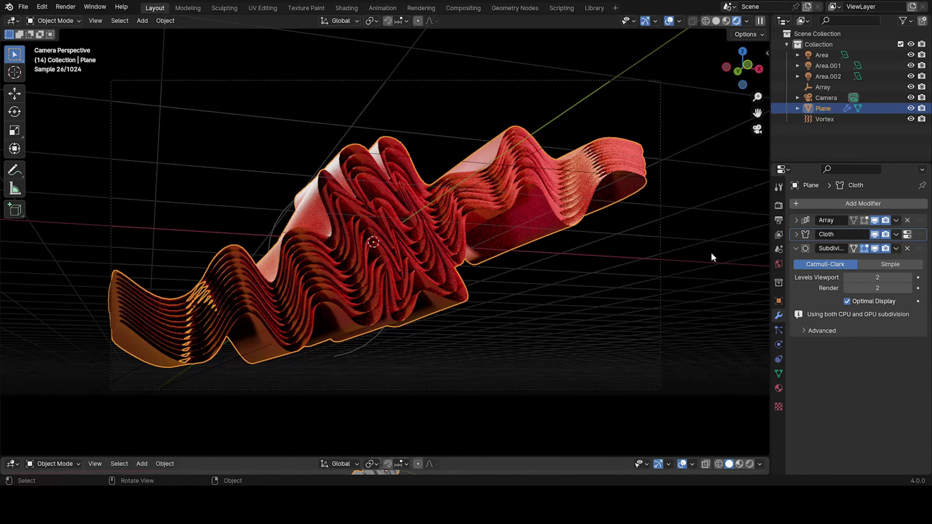
pyautogui.click(709, 267)
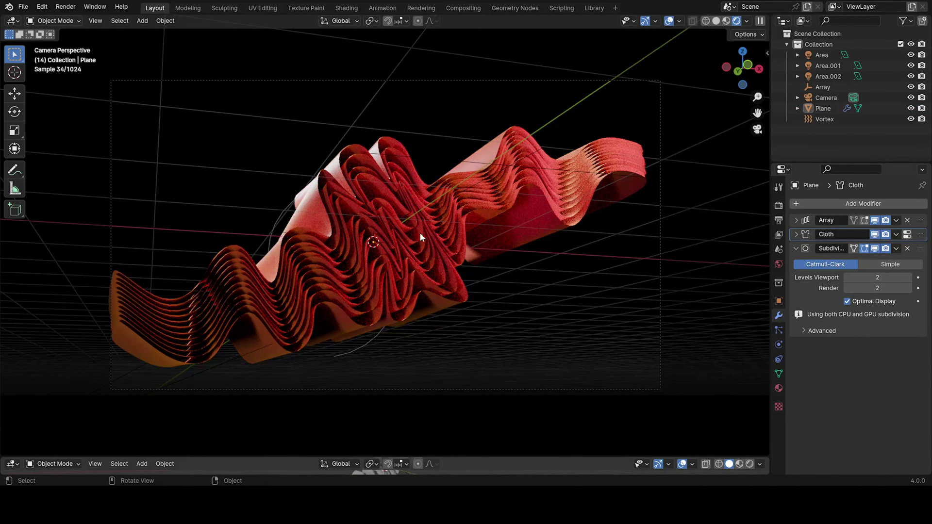